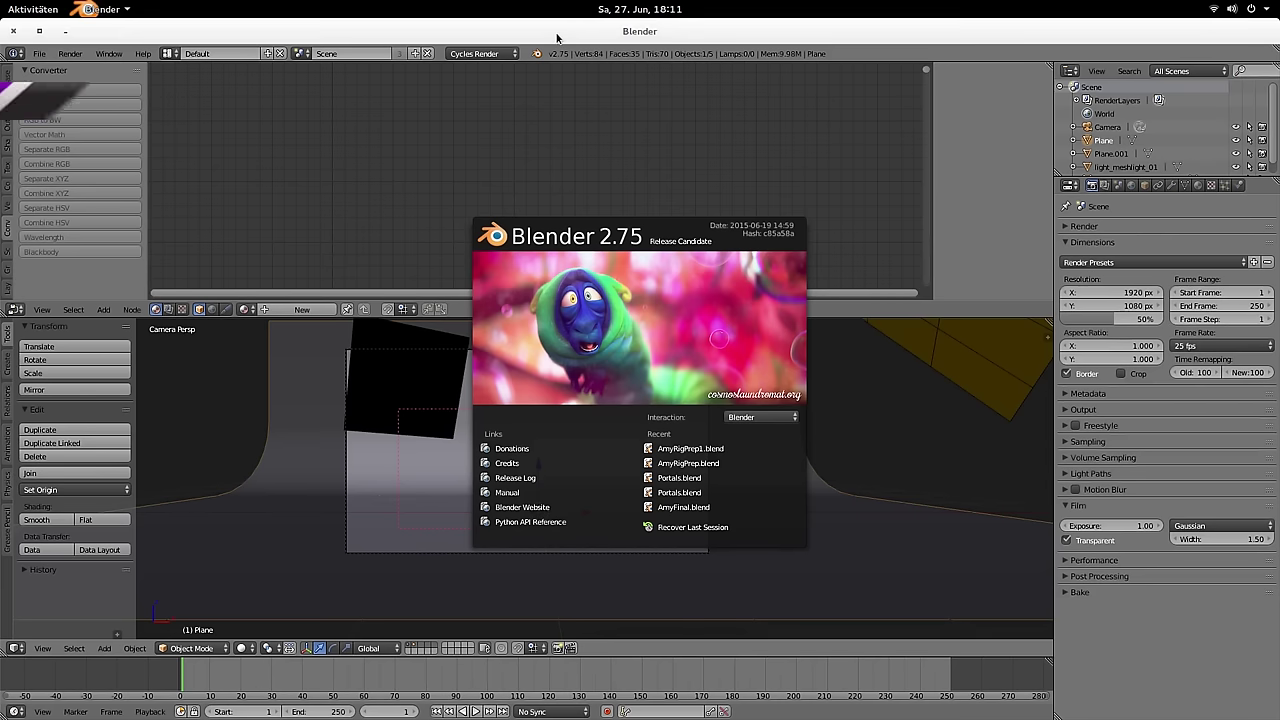
Step: Give the Plane a new node material and let the node editor take over the 3D view's area
{"action": "left_click", "coordinate": [605, 182]}
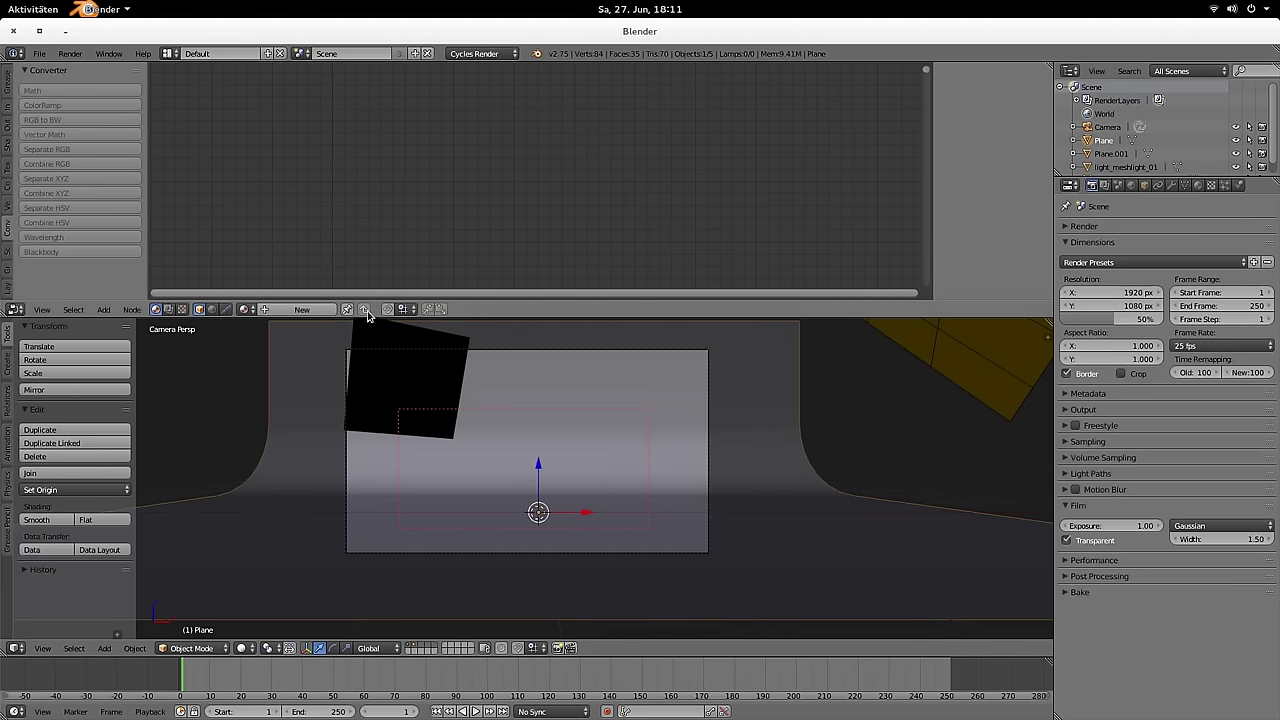
{"action": "left_click", "coordinate": [299, 310]}
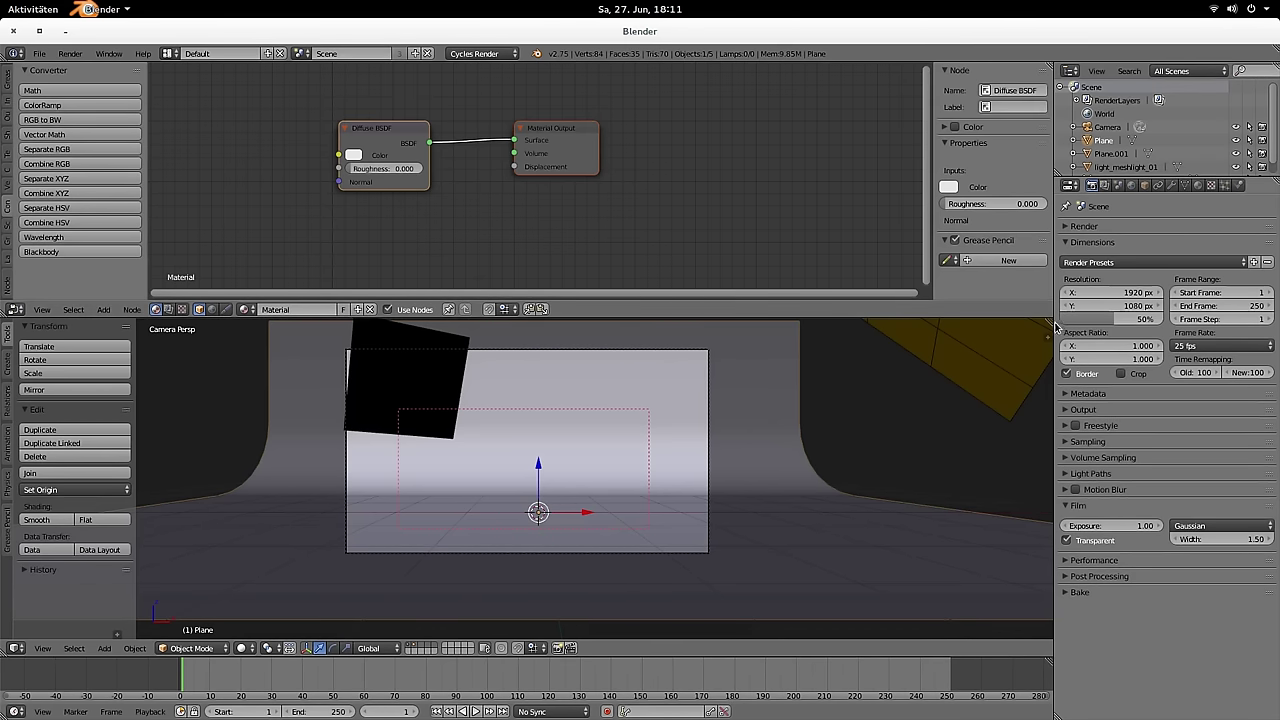
{"action": "left_click_drag", "start_coordinate": [1048, 318], "coordinate": [1038, 359]}
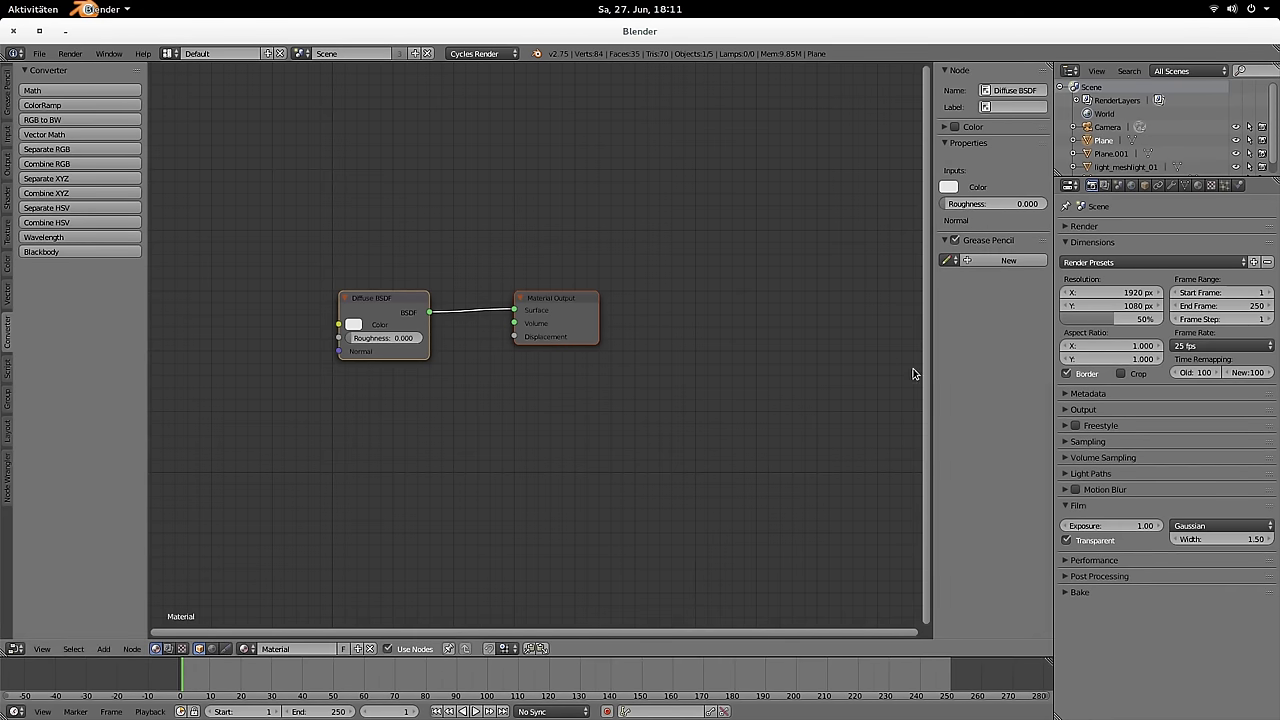
Step: Move the Material Output node higher and set node snapping to Node X
{"action": "scroll", "coordinate": [618, 390], "scroll_direction": "up", "scroll_amount": 1}
{"action": "scroll", "coordinate": [618, 390], "scroll_direction": "up", "scroll_amount": 1}
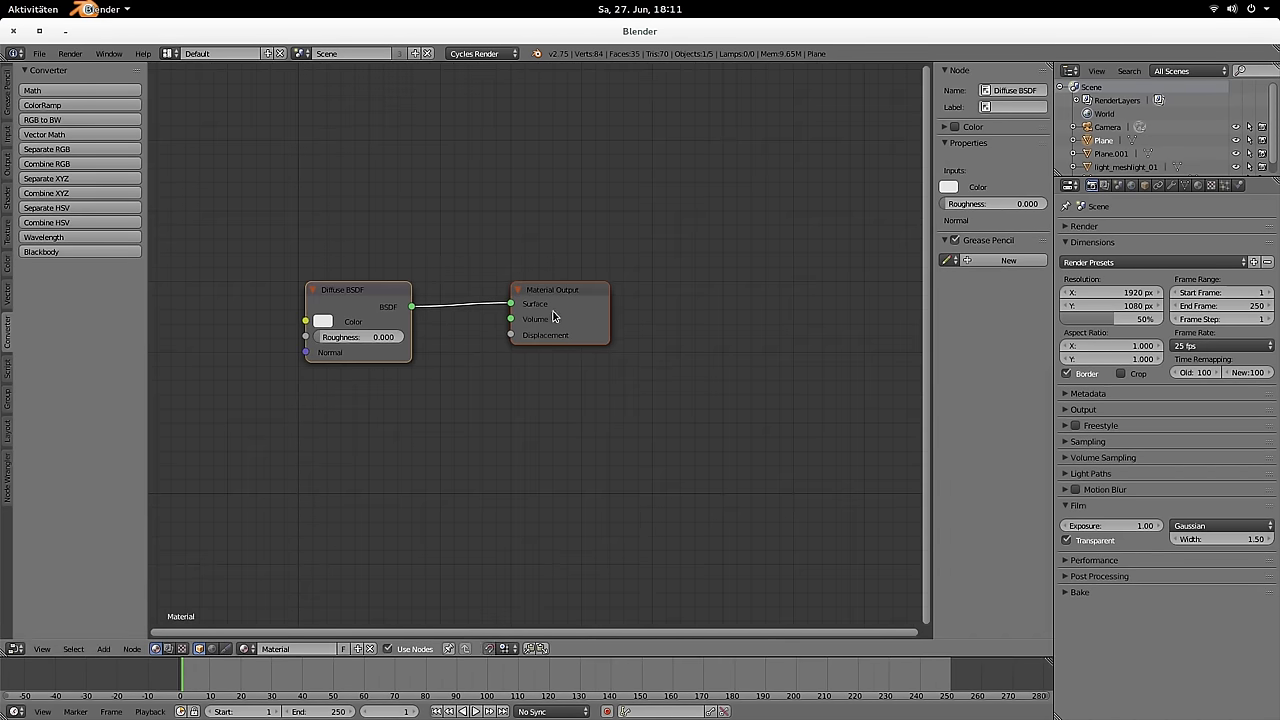
{"action": "left_click_drag", "start_coordinate": [550, 313], "coordinate": [588, 178]}
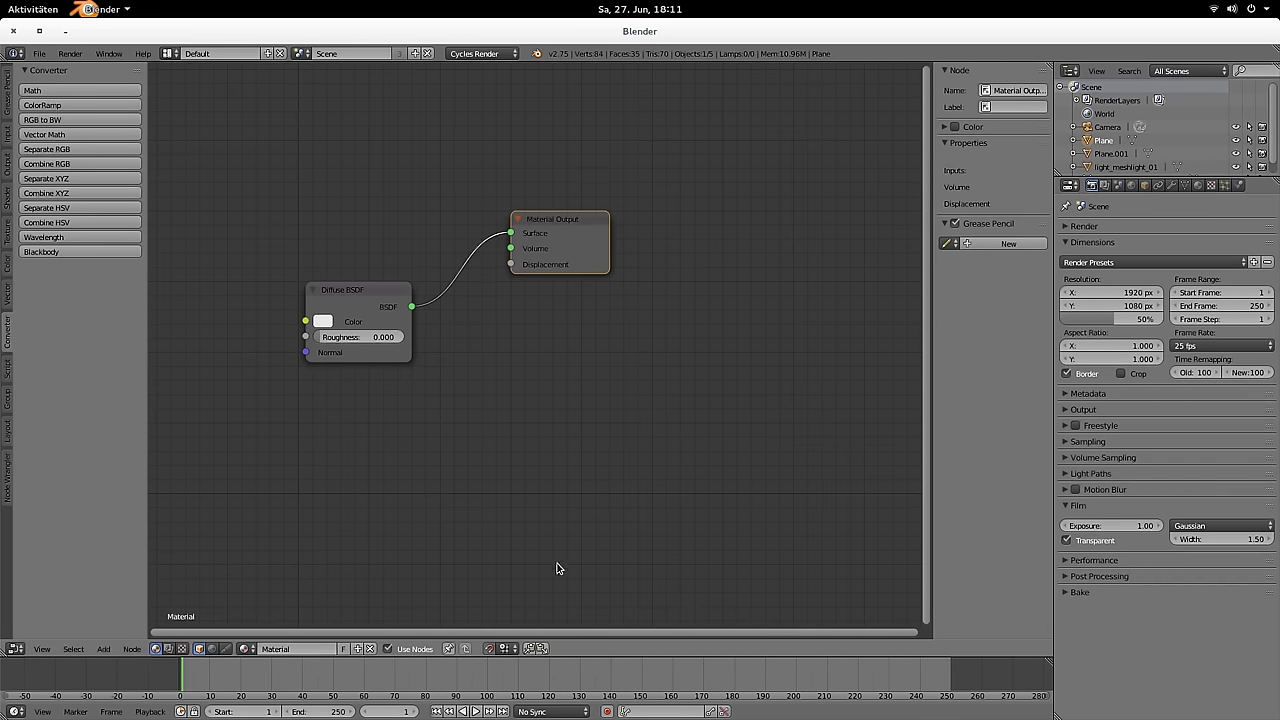
{"action": "left_click", "coordinate": [504, 650]}
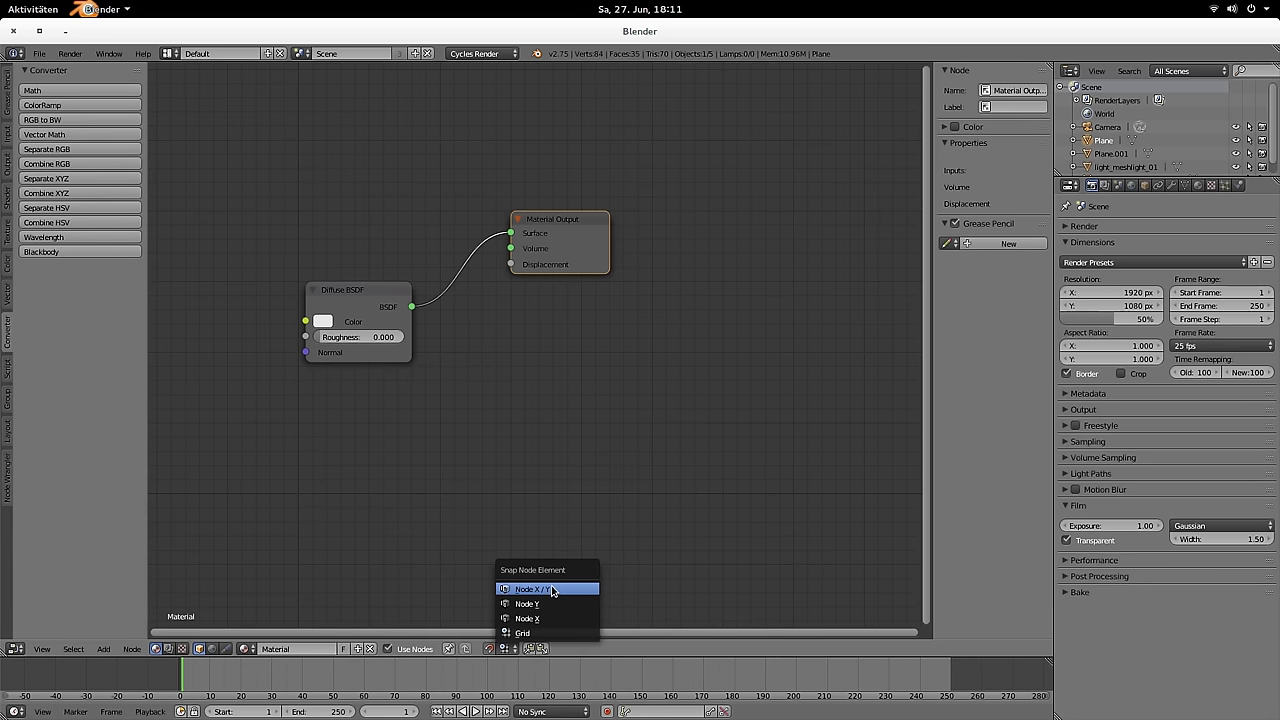
{"action": "left_click", "coordinate": [548, 618]}
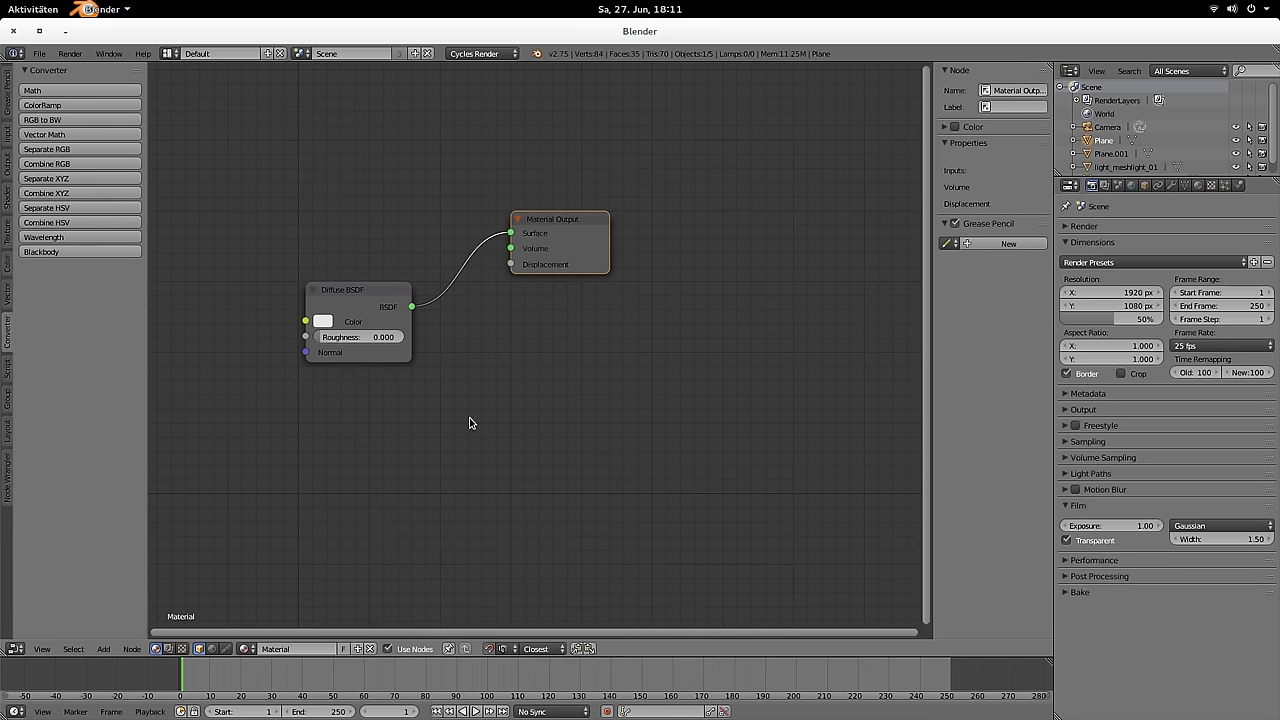
Step: Duplicate the Diffuse BSDF node three times, placing copies above and below the Material Output
{"action": "left_click", "coordinate": [371, 289]}
{"action": "key", "text": "shift+d"}
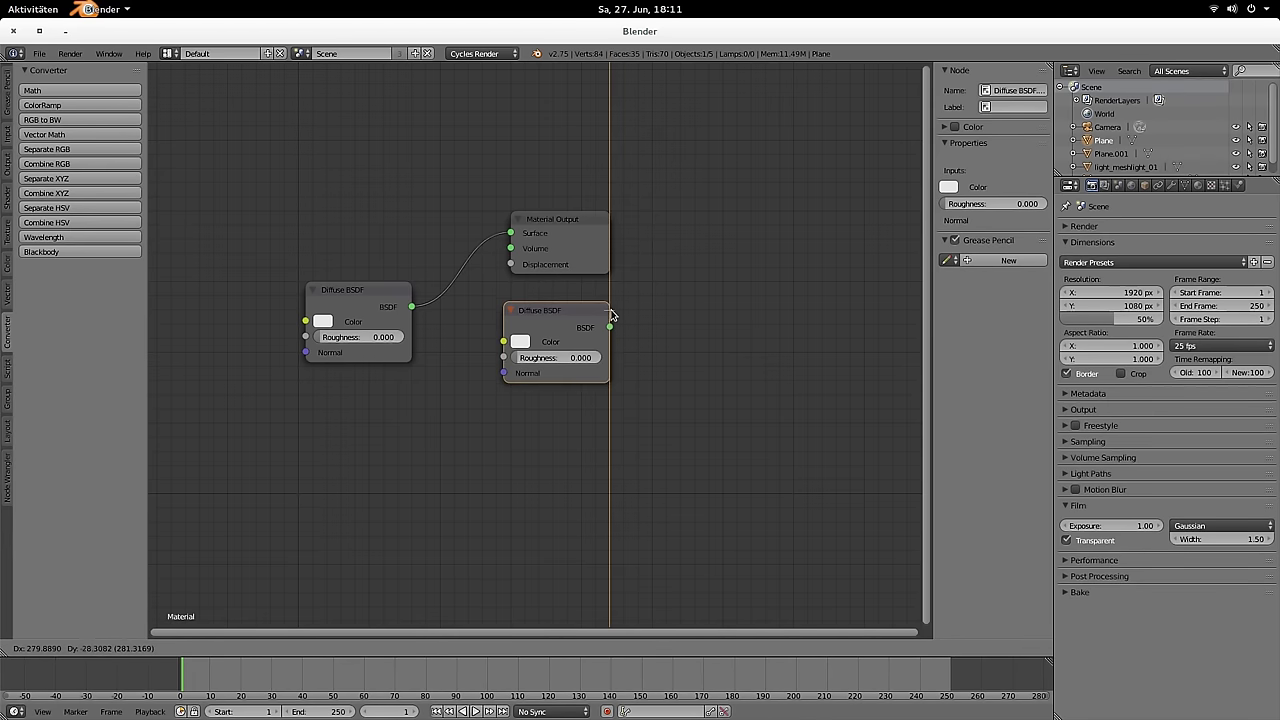
{"action": "left_click", "coordinate": [612, 312]}
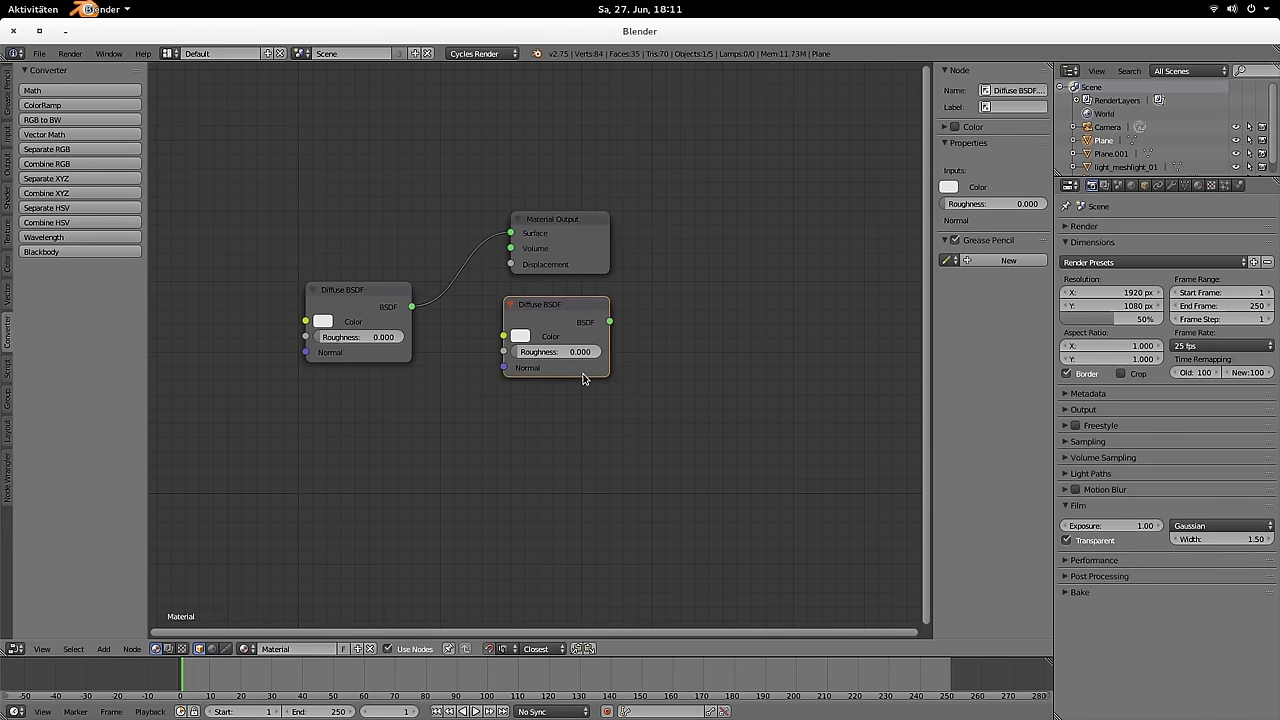
{"action": "key", "text": "shift+d"}
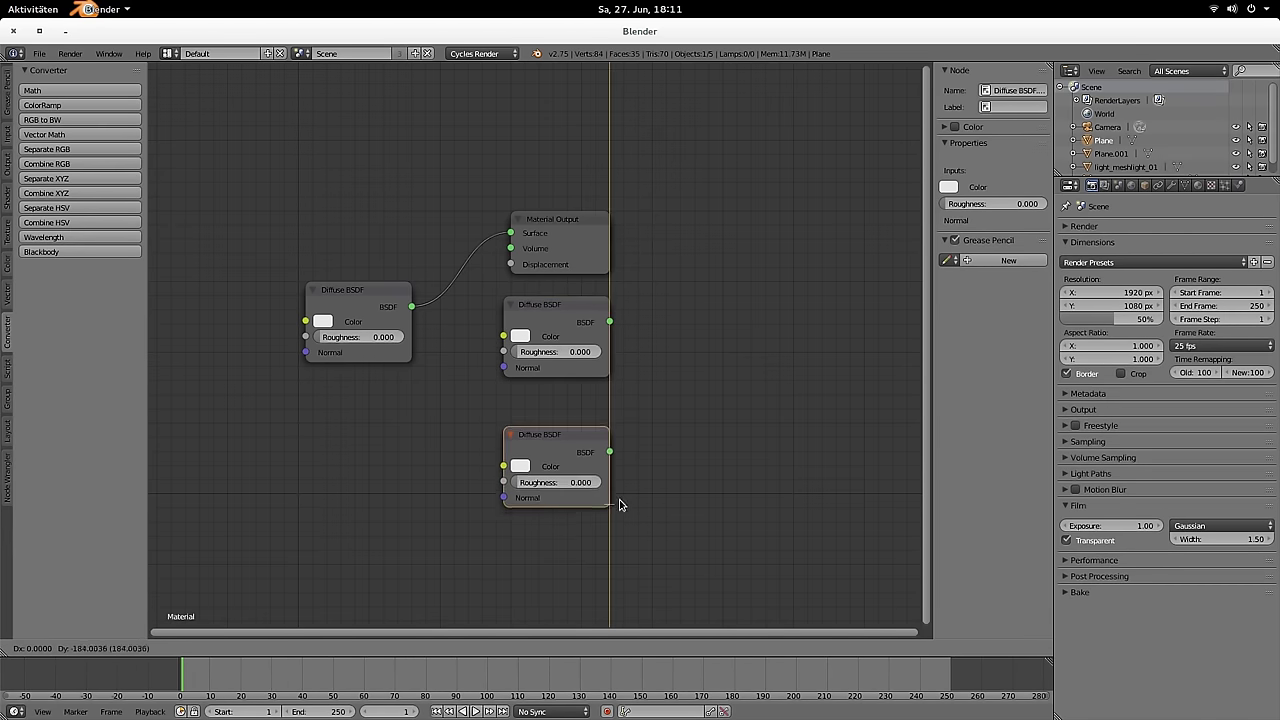
{"action": "left_click", "coordinate": [618, 453]}
{"action": "key", "text": "shift+d"}
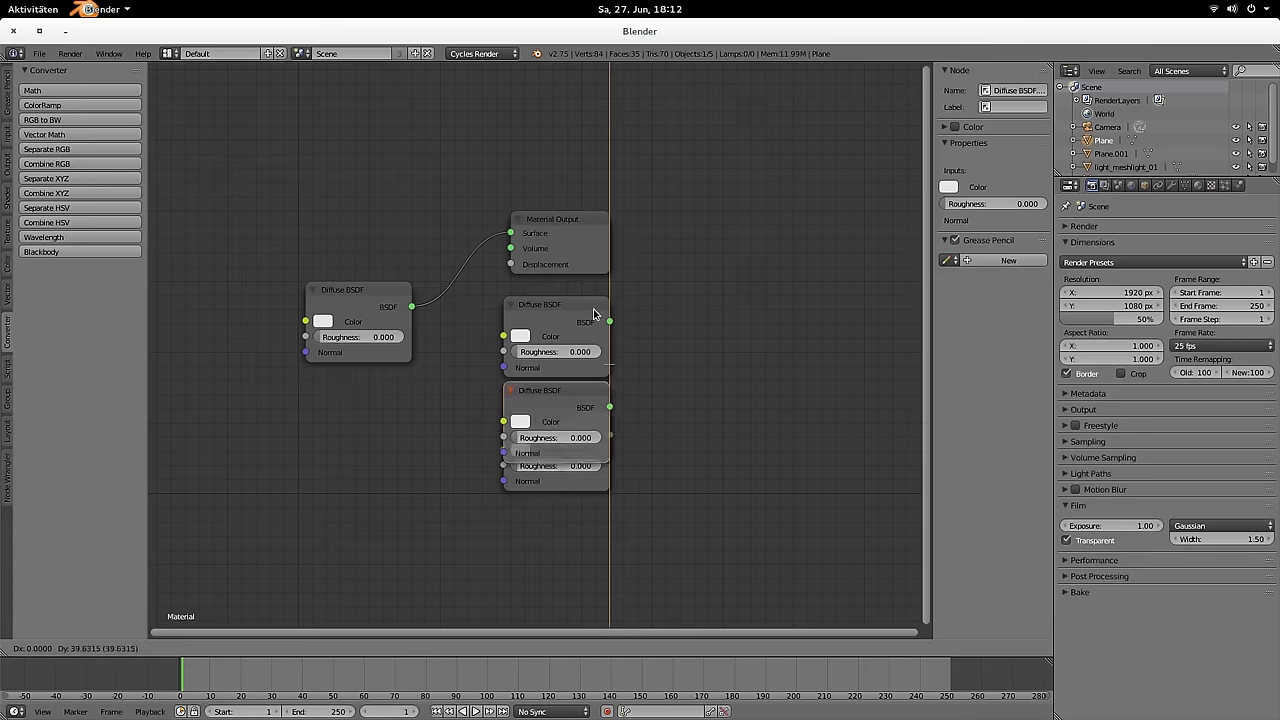
{"action": "left_click", "coordinate": [614, 80]}
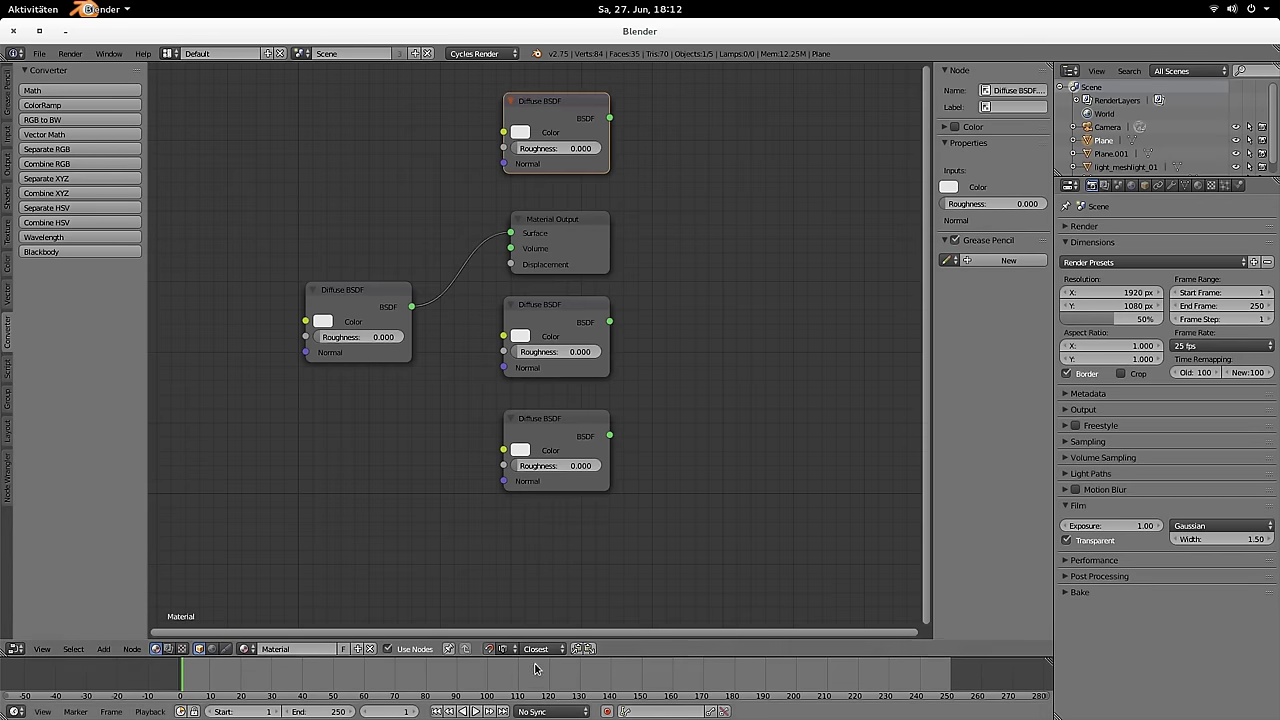
Step: Set the snap target to Median and nudge the bottom Diffuse BSDF into alignment
{"action": "left_click", "coordinate": [538, 649]}
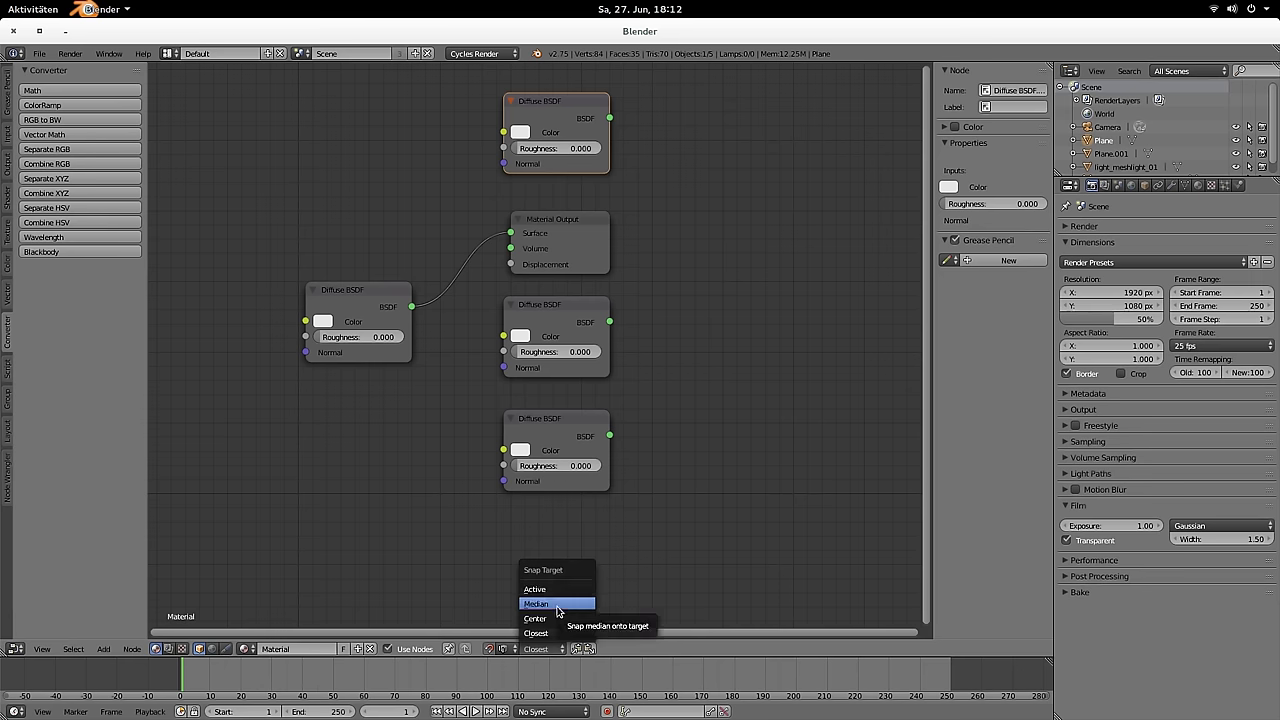
{"action": "left_click", "coordinate": [555, 604]}
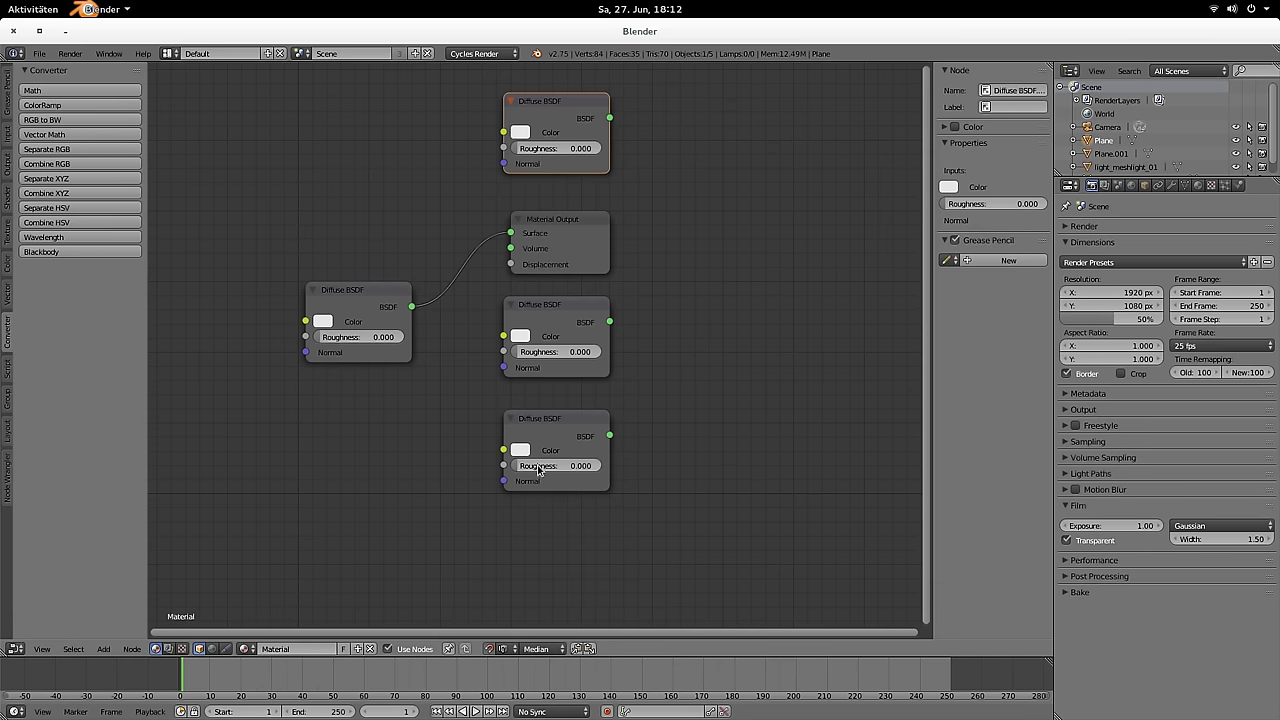
{"action": "left_click", "coordinate": [557, 427]}
{"action": "left_click_drag", "start_coordinate": [557, 427], "coordinate": [502, 420]}
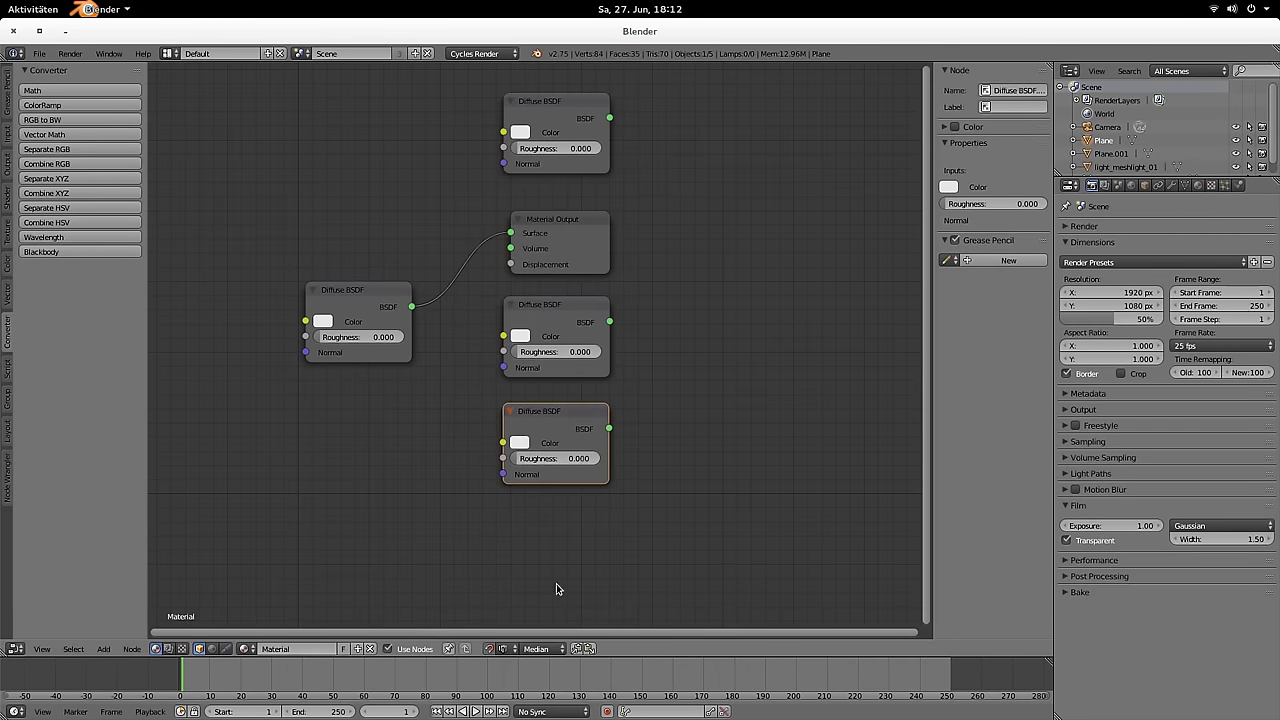
{"action": "left_click", "coordinate": [540, 649]}
Step: Drop a Mix Shader onto the original Diffuse BSDF's link to Material Output, then select both nodes
{"action": "middle_click_drag", "start_coordinate": [620, 375], "coordinate": [858, 429]}
{"action": "left_click_drag", "start_coordinate": [563, 334], "coordinate": [430, 255]}
{"action": "middle_click_drag", "start_coordinate": [586, 343], "coordinate": [731, 355]}
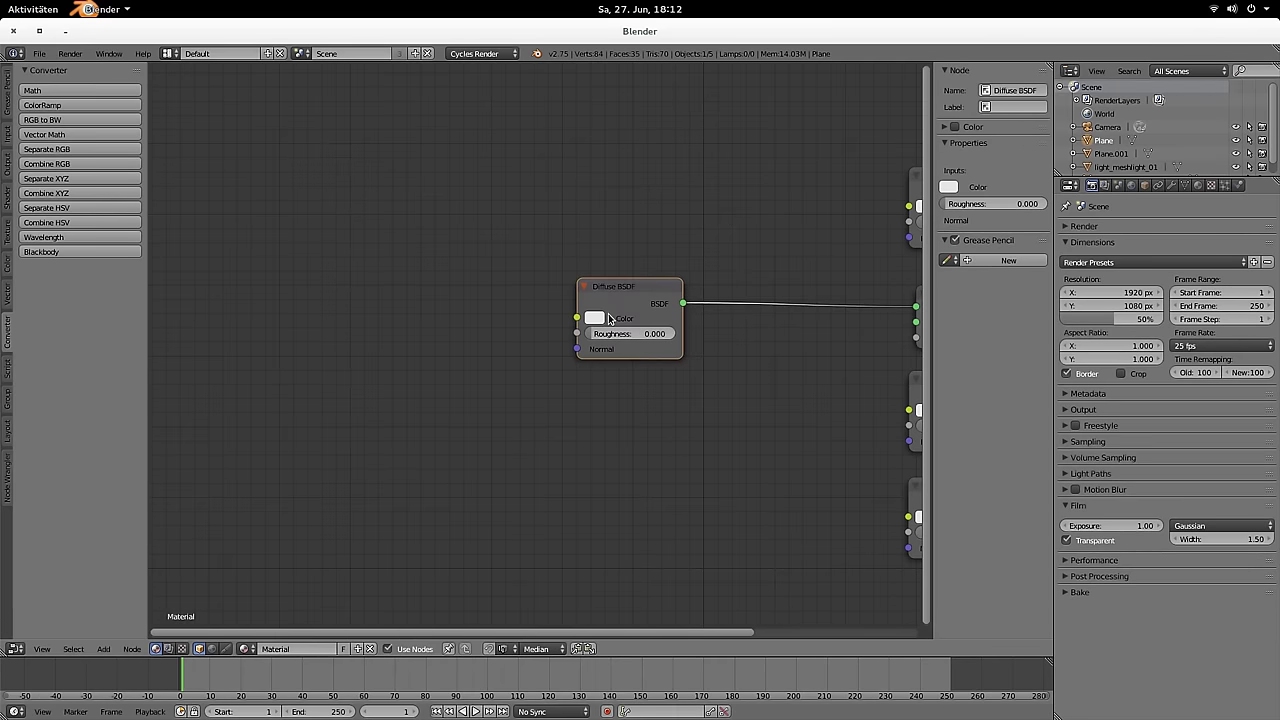
{"action": "key", "text": "shift+a"}
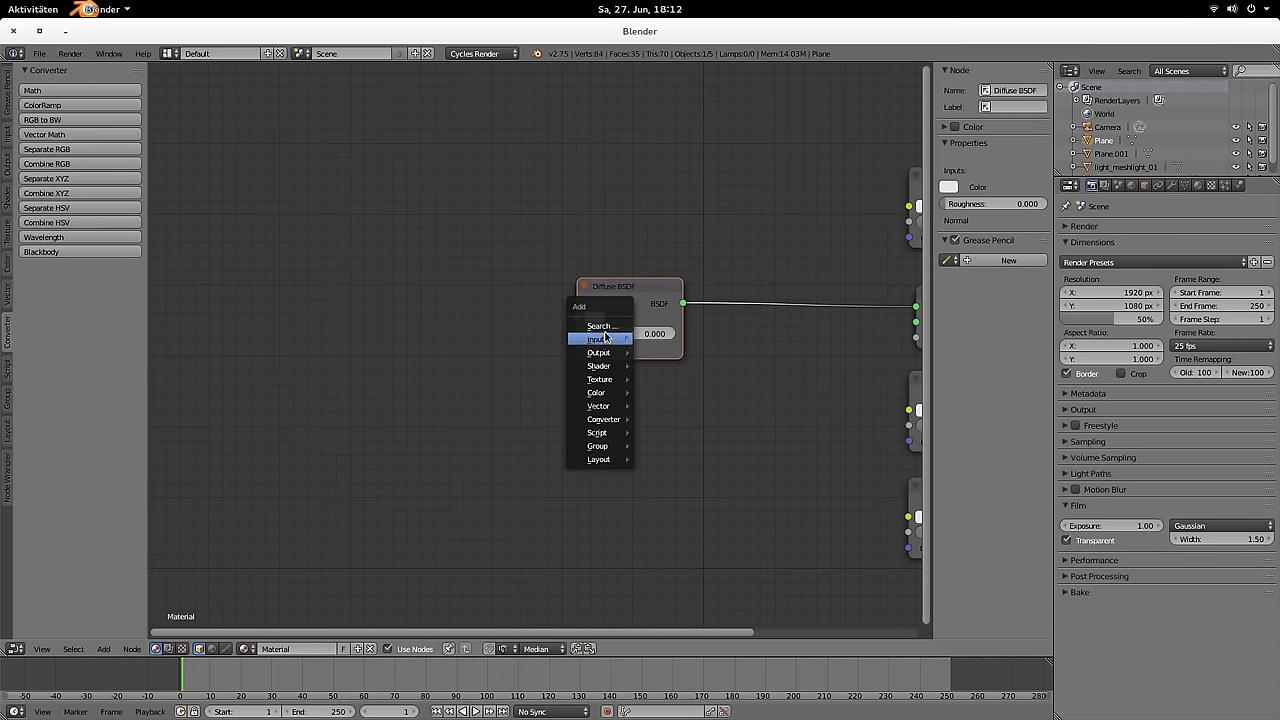
{"action": "mouse_move", "coordinate": [626, 371]}
{"action": "left_click", "coordinate": [670, 366]}
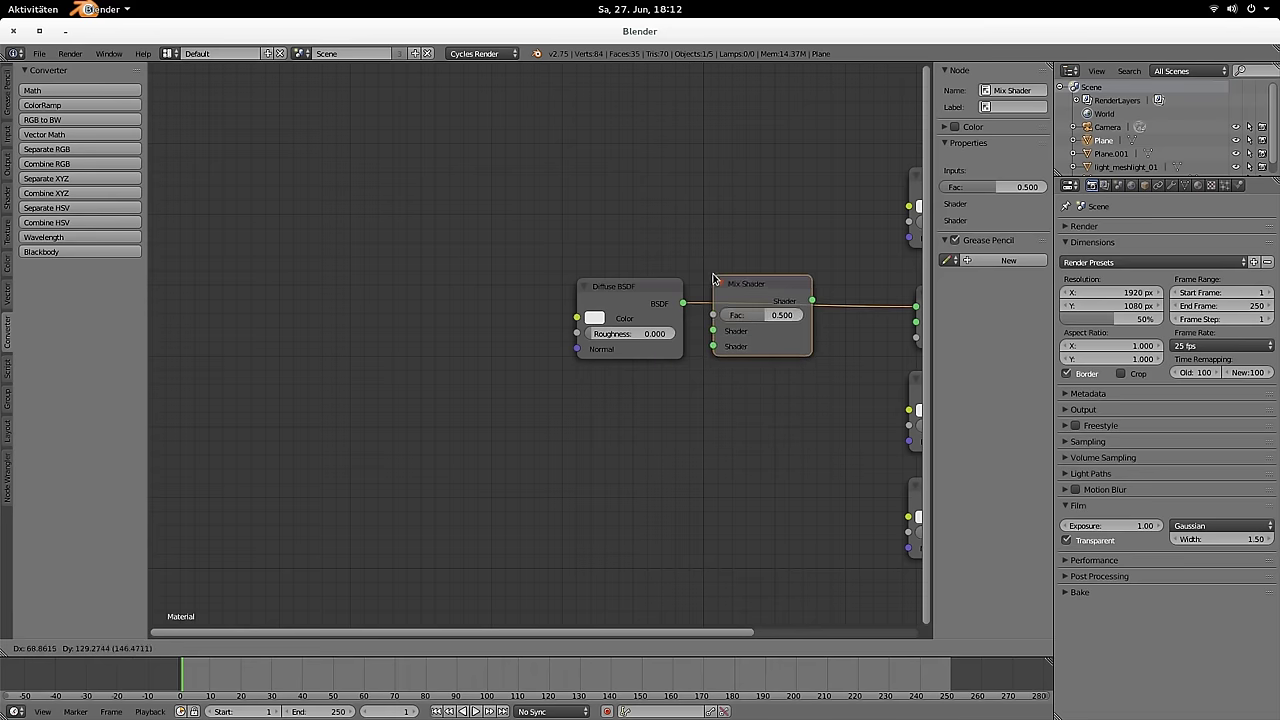
{"action": "left_click", "coordinate": [707, 266]}
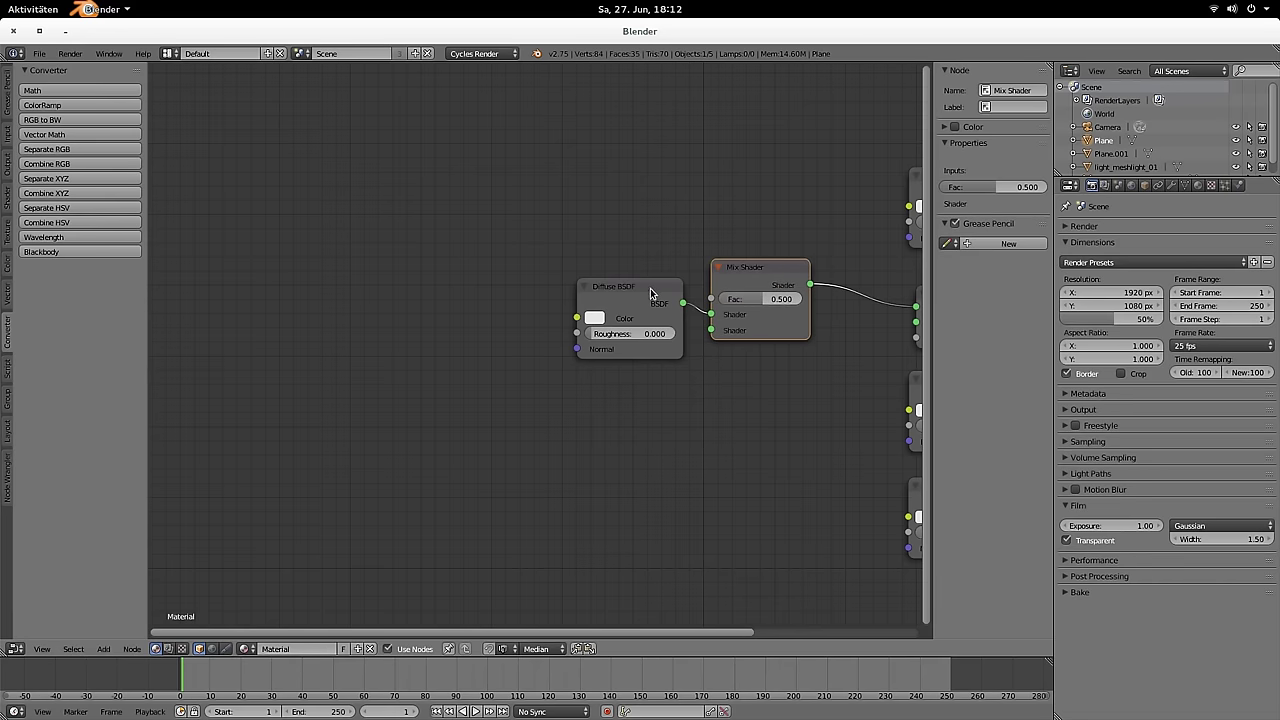
{"action": "left_click", "coordinate": [650, 288], "text": "shift"}
{"action": "left_click", "coordinate": [755, 273], "text": "shift"}
Step: Group the Diffuse BSDF and Mix Shader, feed a Group Input into Diffuse Color, and nest another group
{"action": "key", "text": "ctrl+g"}
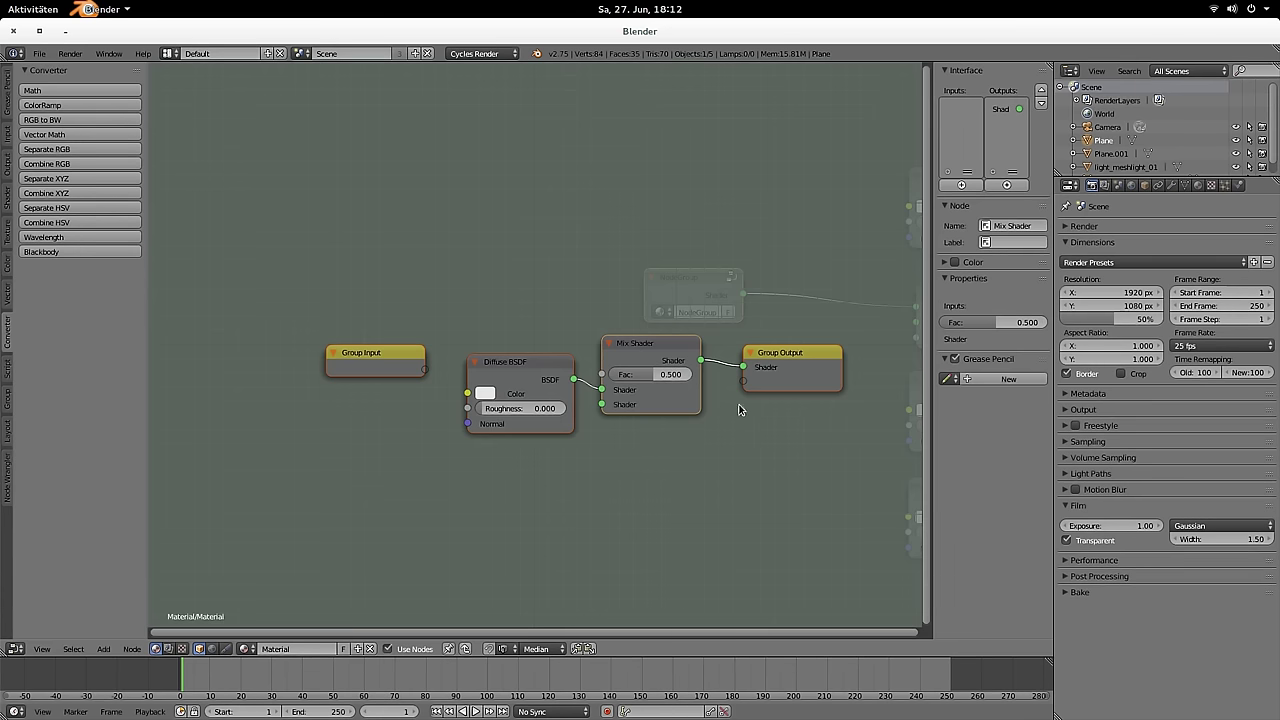
{"action": "left_click", "coordinate": [543, 362]}
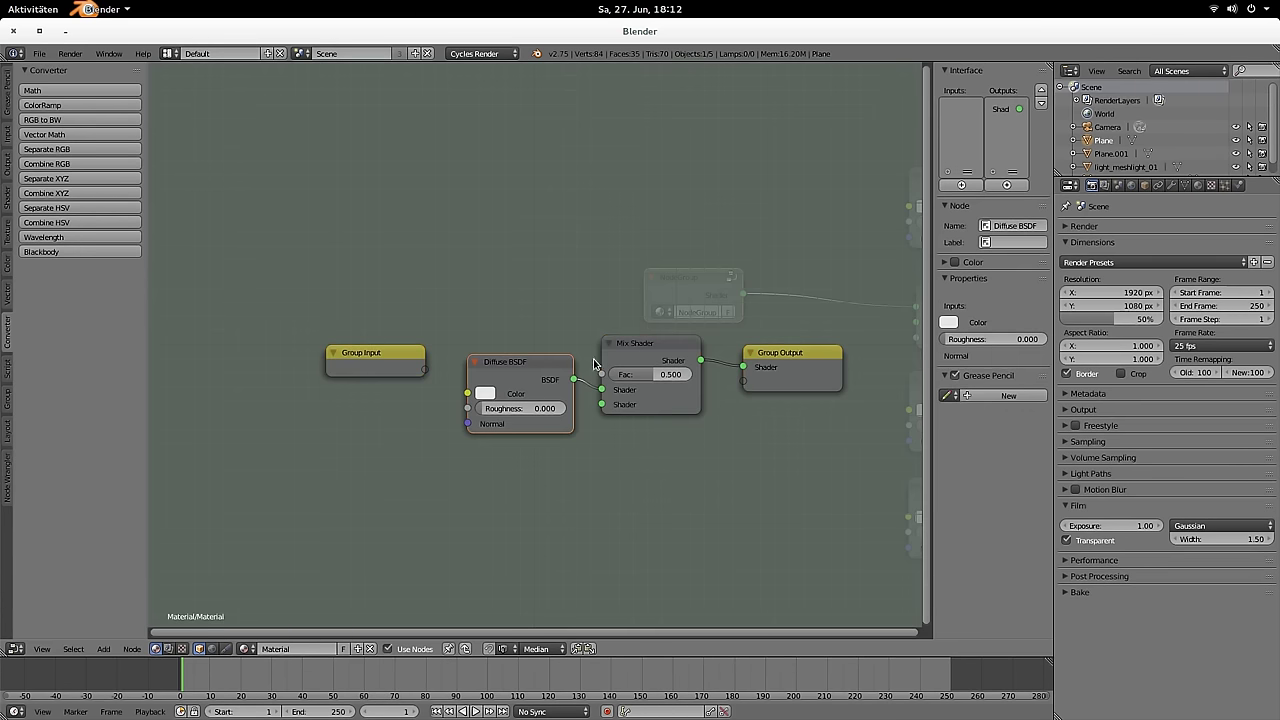
{"action": "left_click_drag", "start_coordinate": [425, 376], "coordinate": [467, 393]}
{"action": "left_click", "coordinate": [635, 345]}
{"action": "key", "text": "Tab"}
{"action": "left_click", "coordinate": [703, 523]}
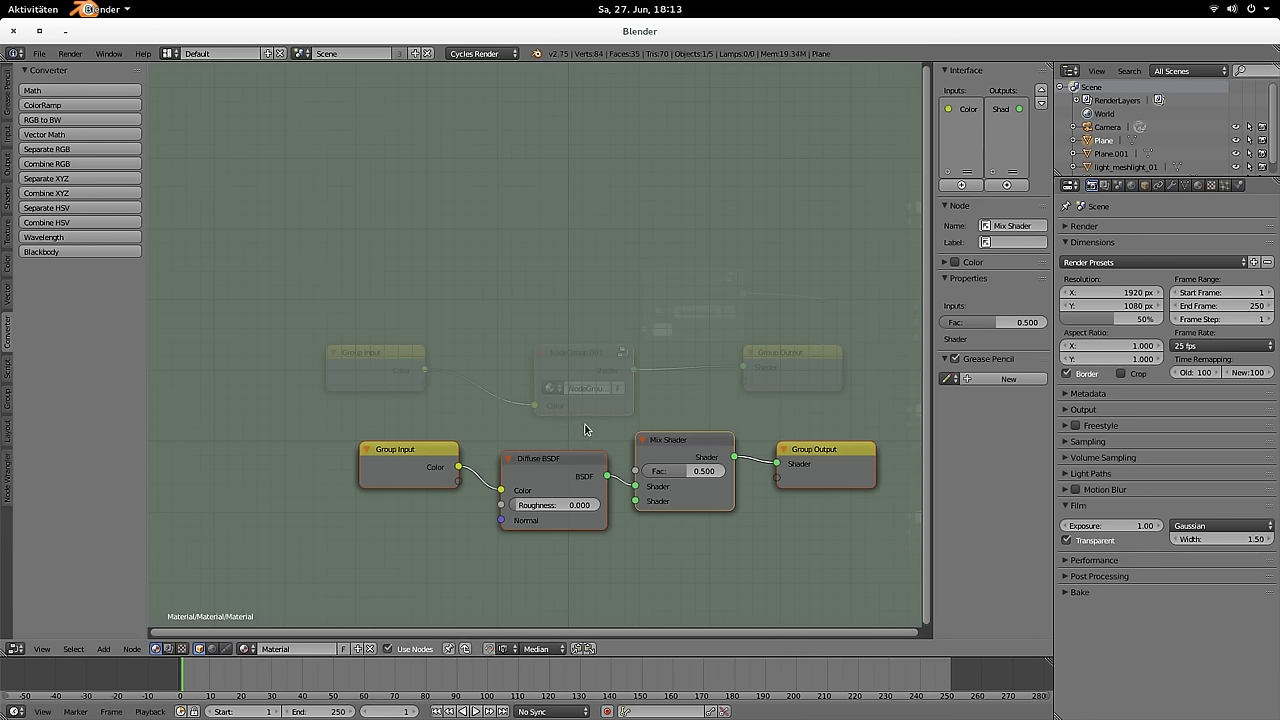
Step: Step out to the top-level material tree and back into the nested group
{"action": "key", "text": "Tab"}
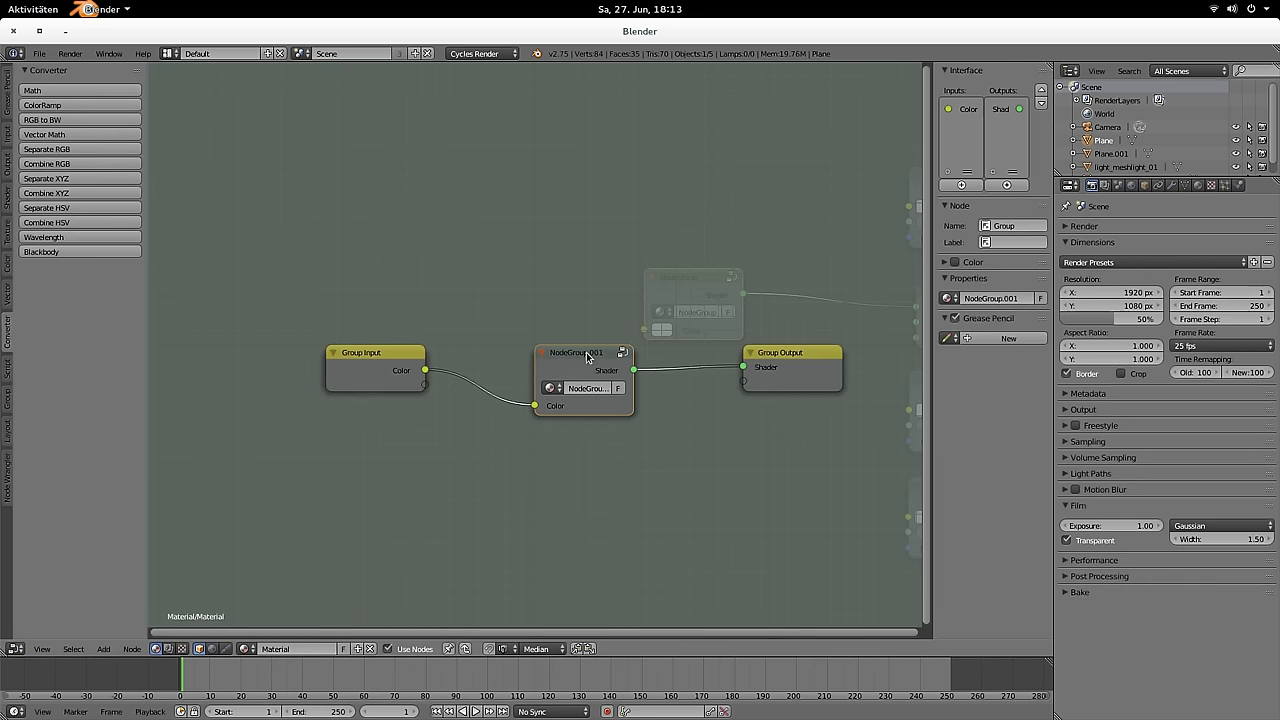
{"action": "key", "text": "Tab"}
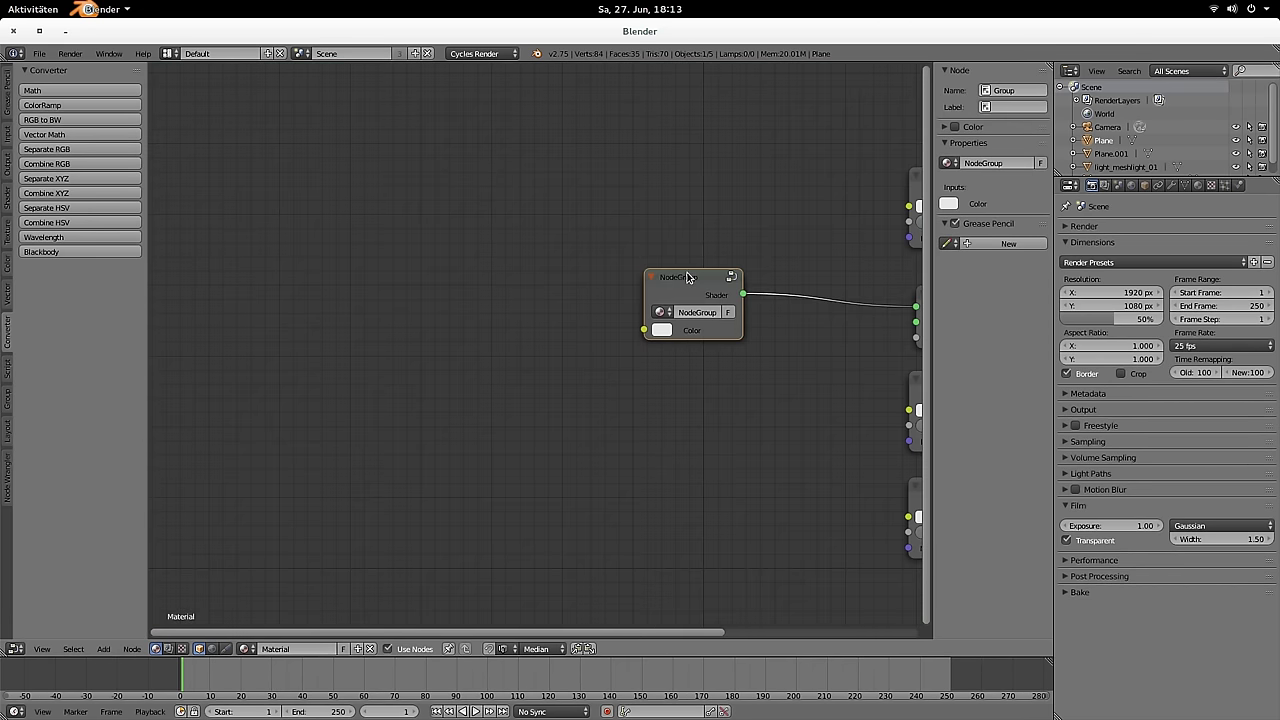
{"action": "key", "text": "Tab"}
{"action": "key", "text": "Tab"}
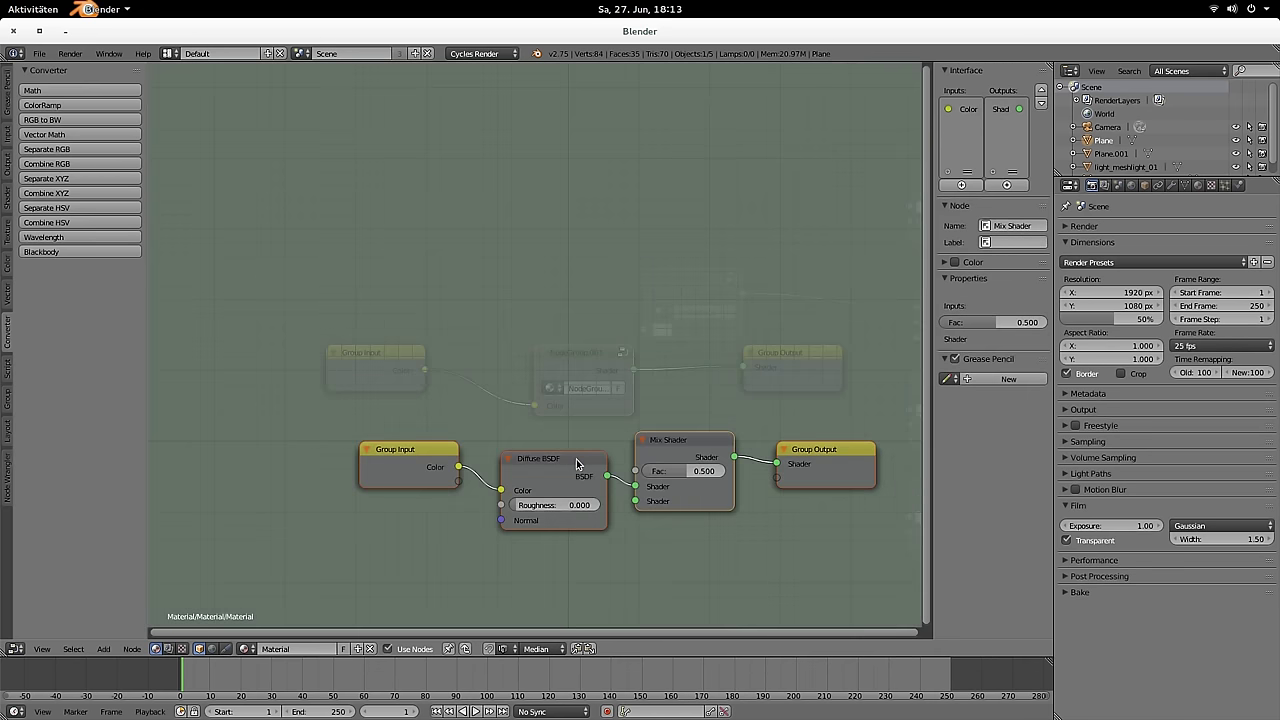
{"action": "key", "text": "Tab"}
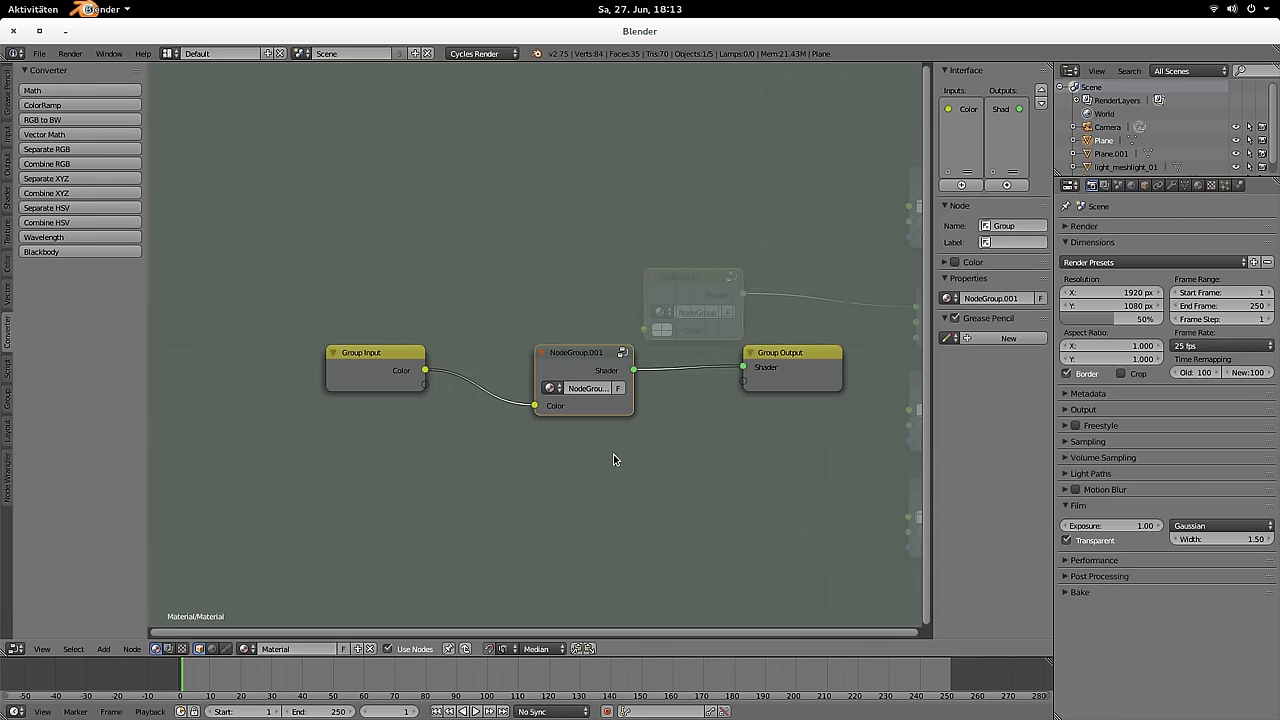
{"action": "key", "text": "Tab"}
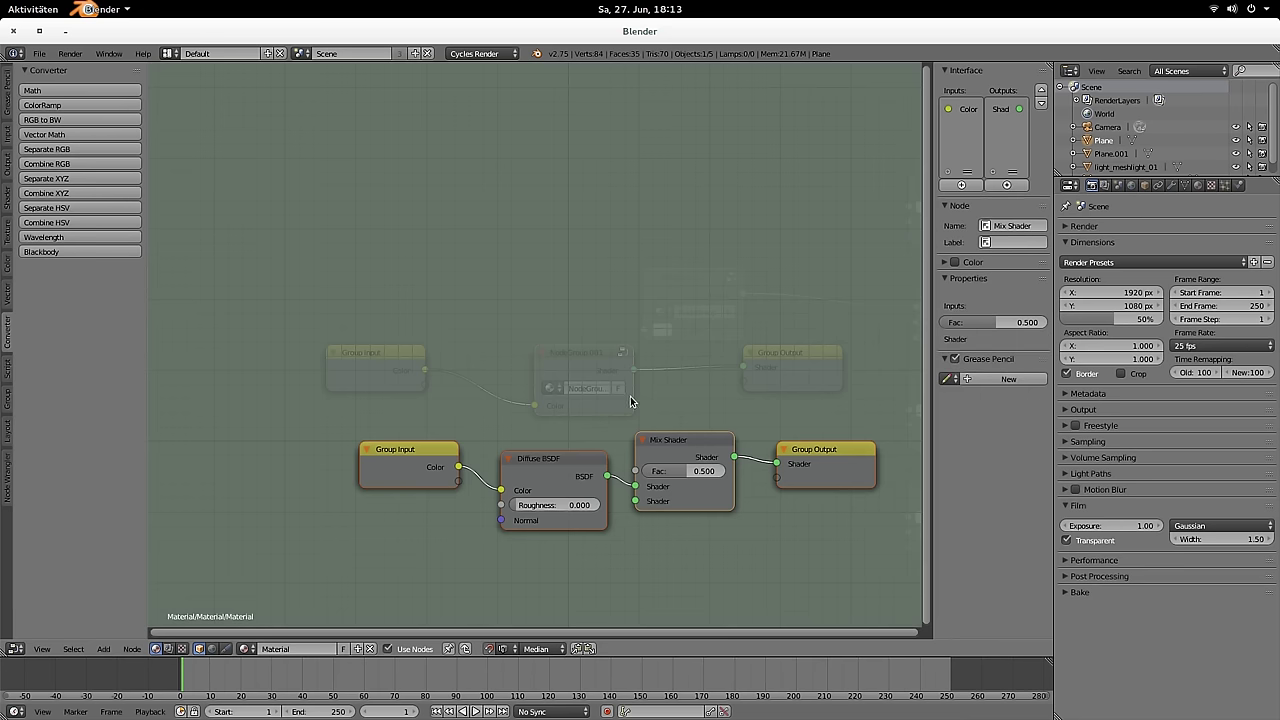
Step: Open the recent file Portals.blend, select Suzanne, and orbit to view the box from outside
{"action": "key", "text": "ctrl+shift+o"}
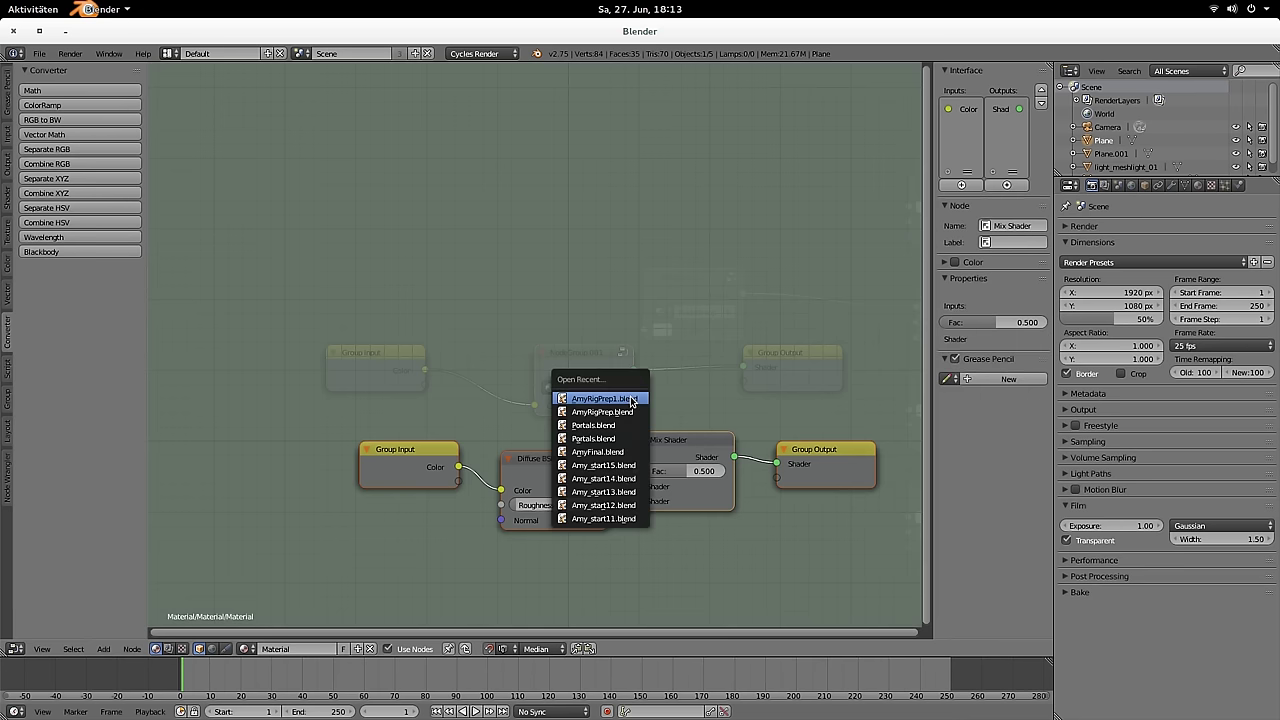
{"action": "left_click", "coordinate": [581, 428]}
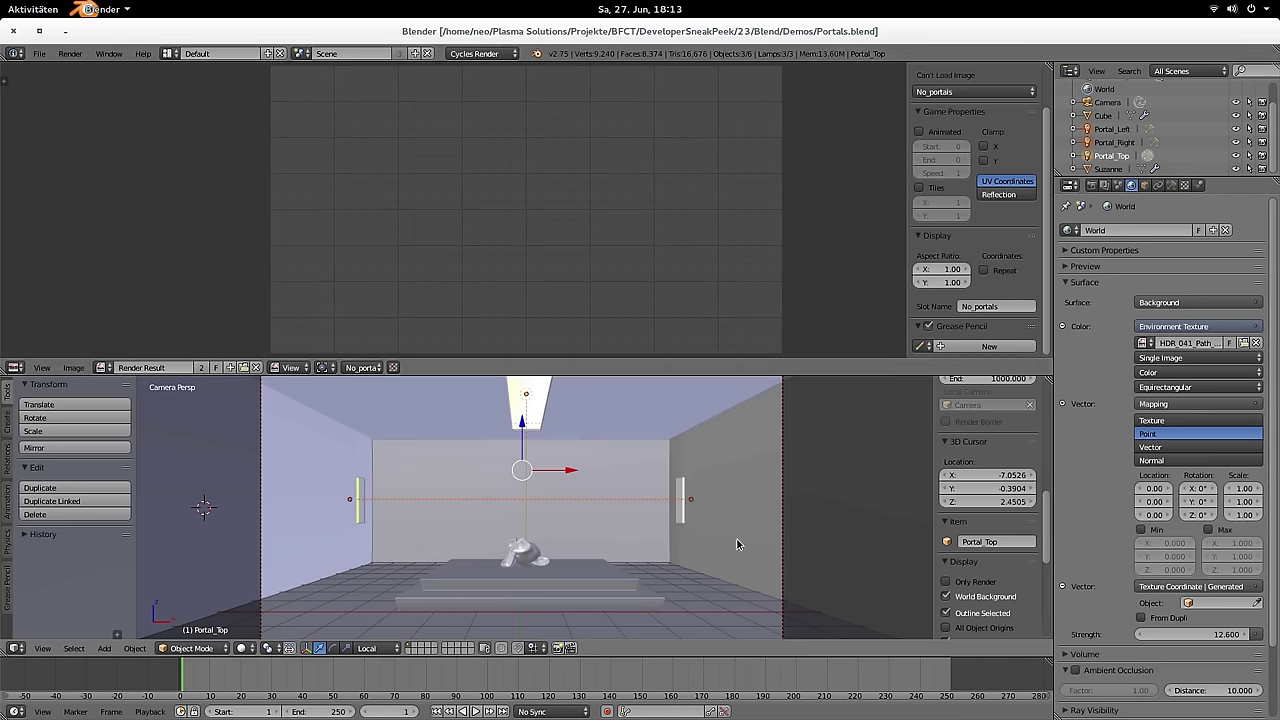
{"action": "right_click", "coordinate": [521, 558]}
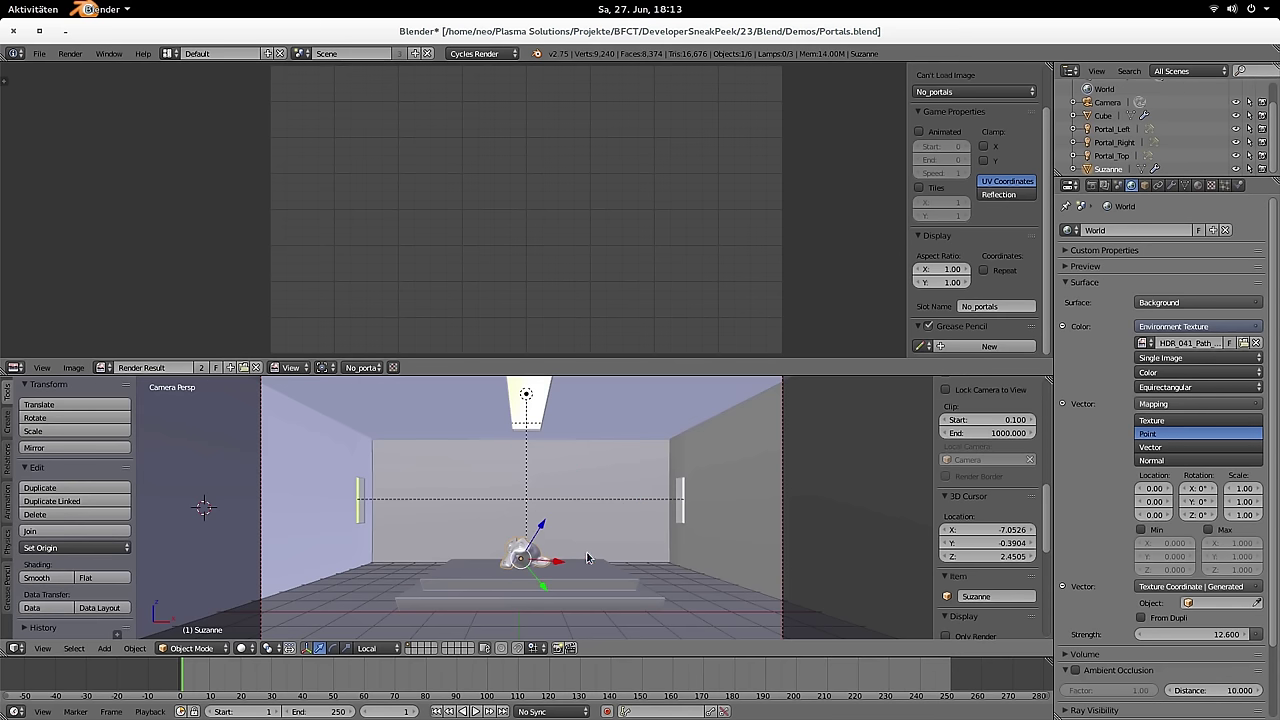
{"action": "scroll", "coordinate": [510, 465], "scroll_direction": "down", "scroll_amount": 2}
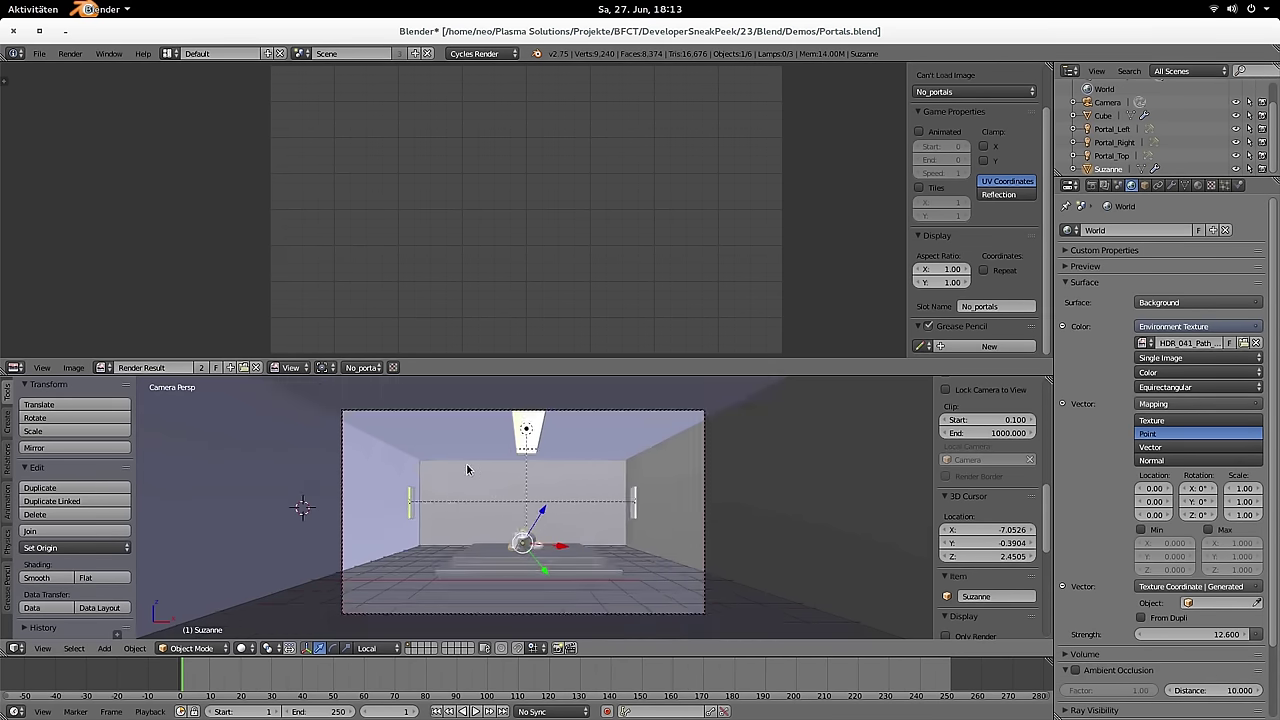
{"action": "middle_click_drag", "start_coordinate": [469, 471], "coordinate": [797, 498]}
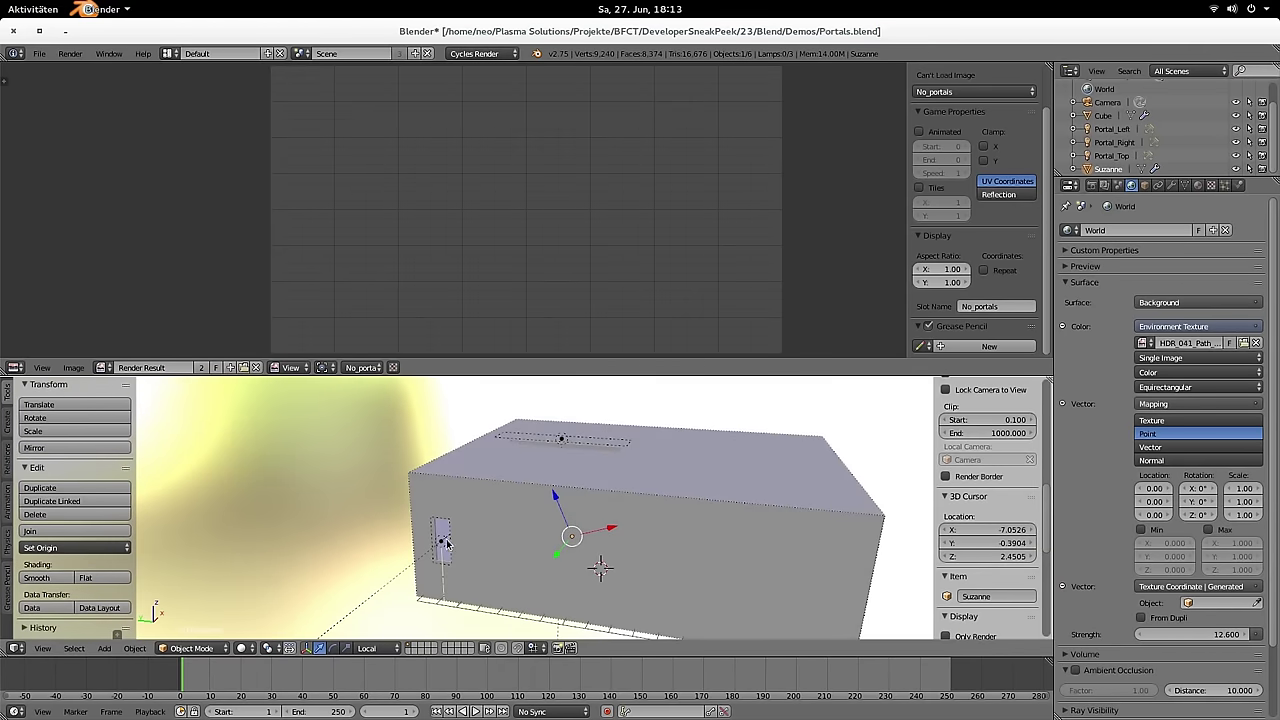
{"action": "middle_click_drag", "start_coordinate": [459, 545], "coordinate": [547, 485]}
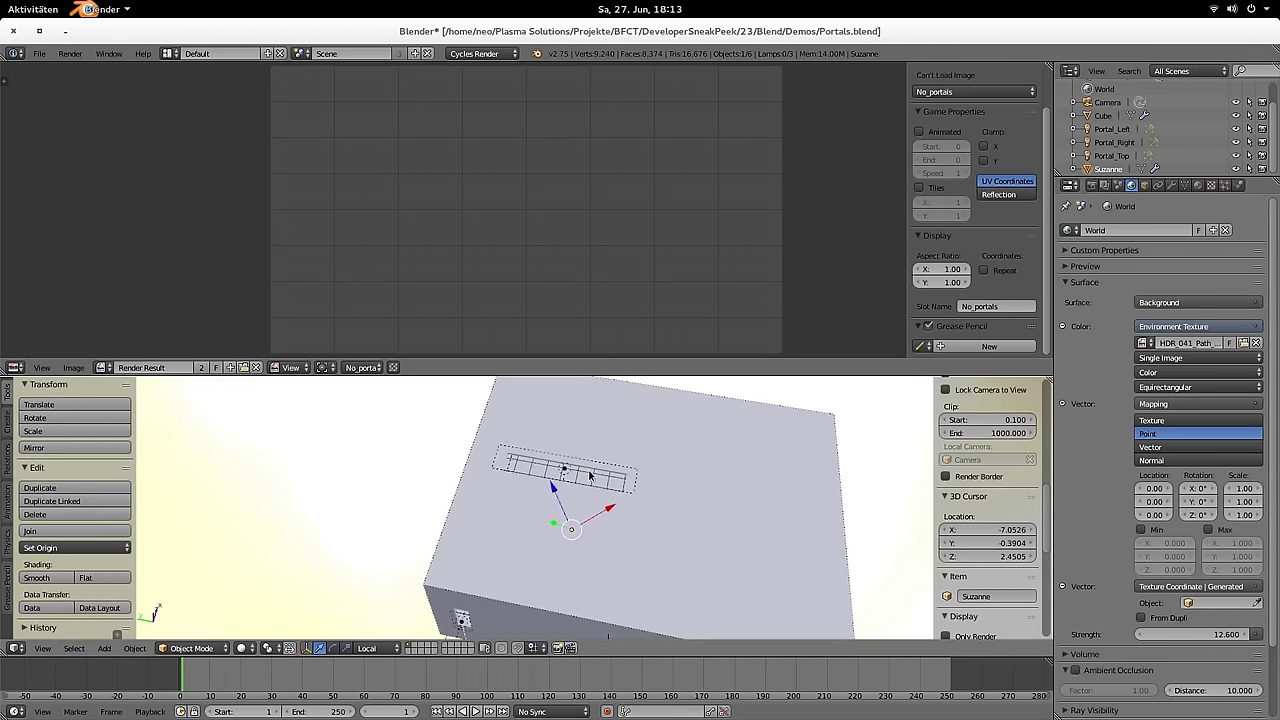
{"action": "middle_click_drag", "start_coordinate": [701, 438], "coordinate": [465, 627]}
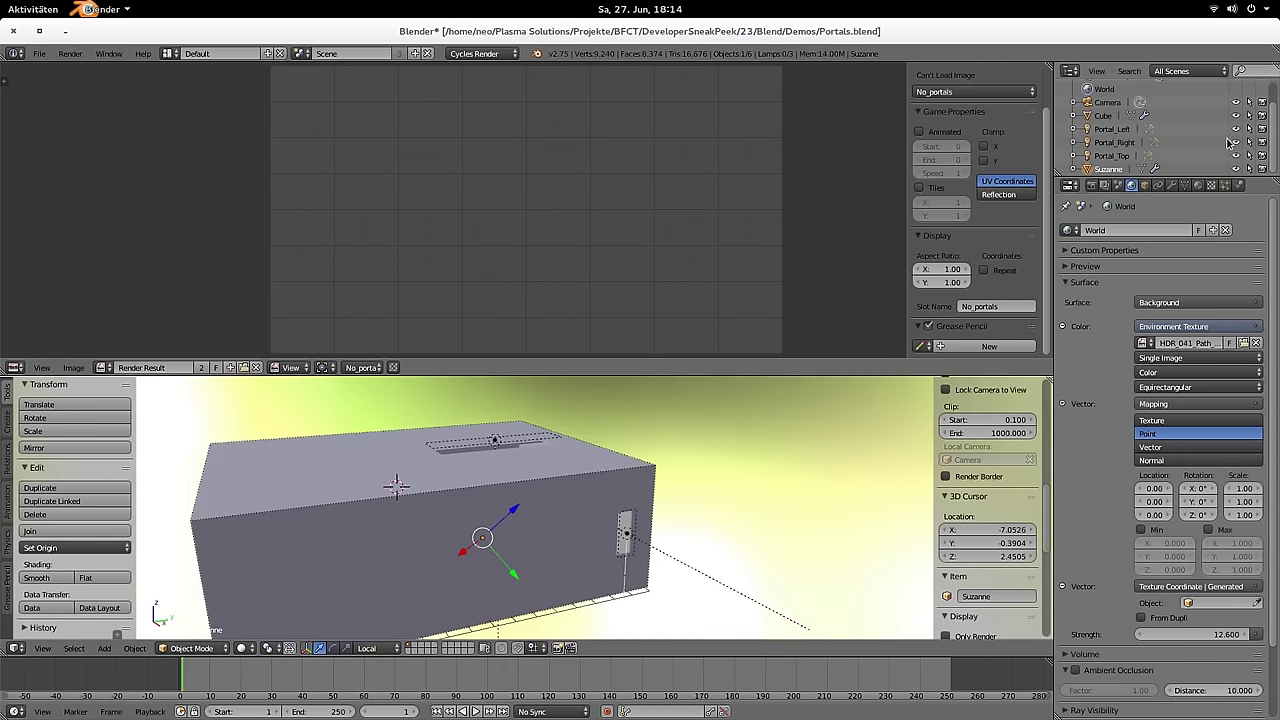
Step: Hide the three portal objects in the Outliner and return to camera view
{"action": "left_click", "coordinate": [1235, 142]}
{"action": "left_click", "coordinate": [1235, 129]}
{"action": "left_click", "coordinate": [1235, 155]}
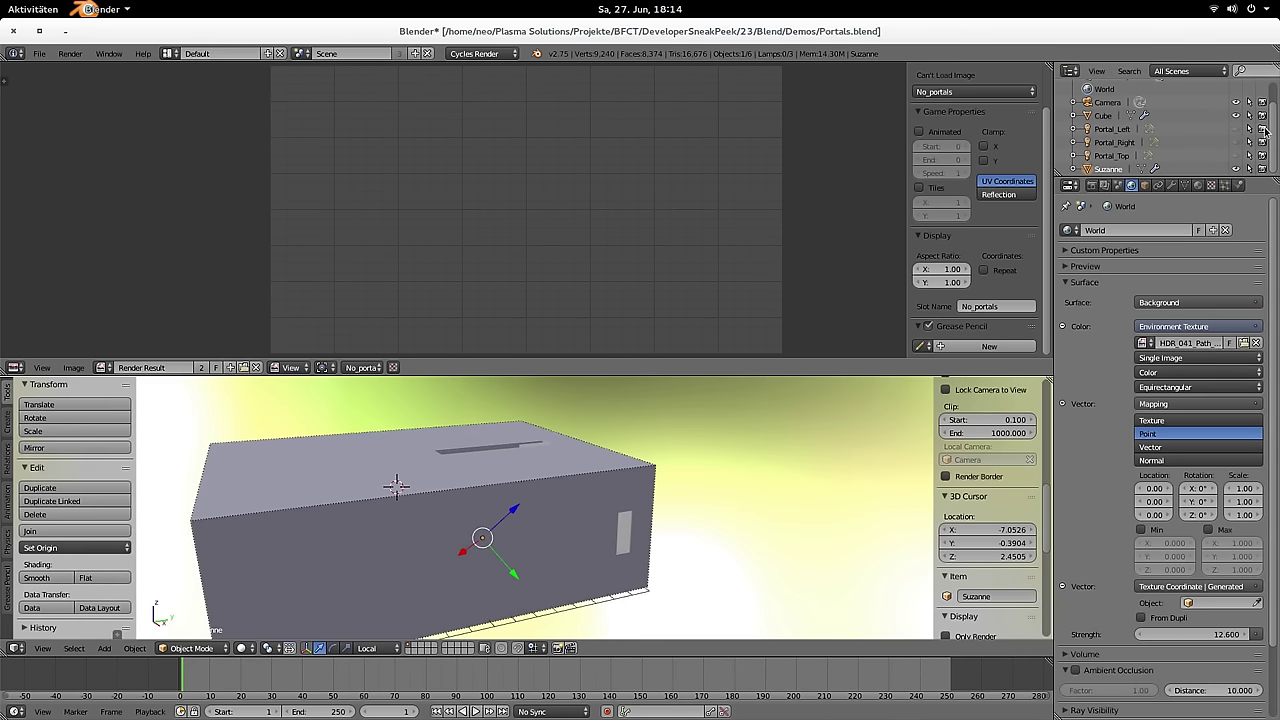
{"action": "key", "text": "KP_0"}
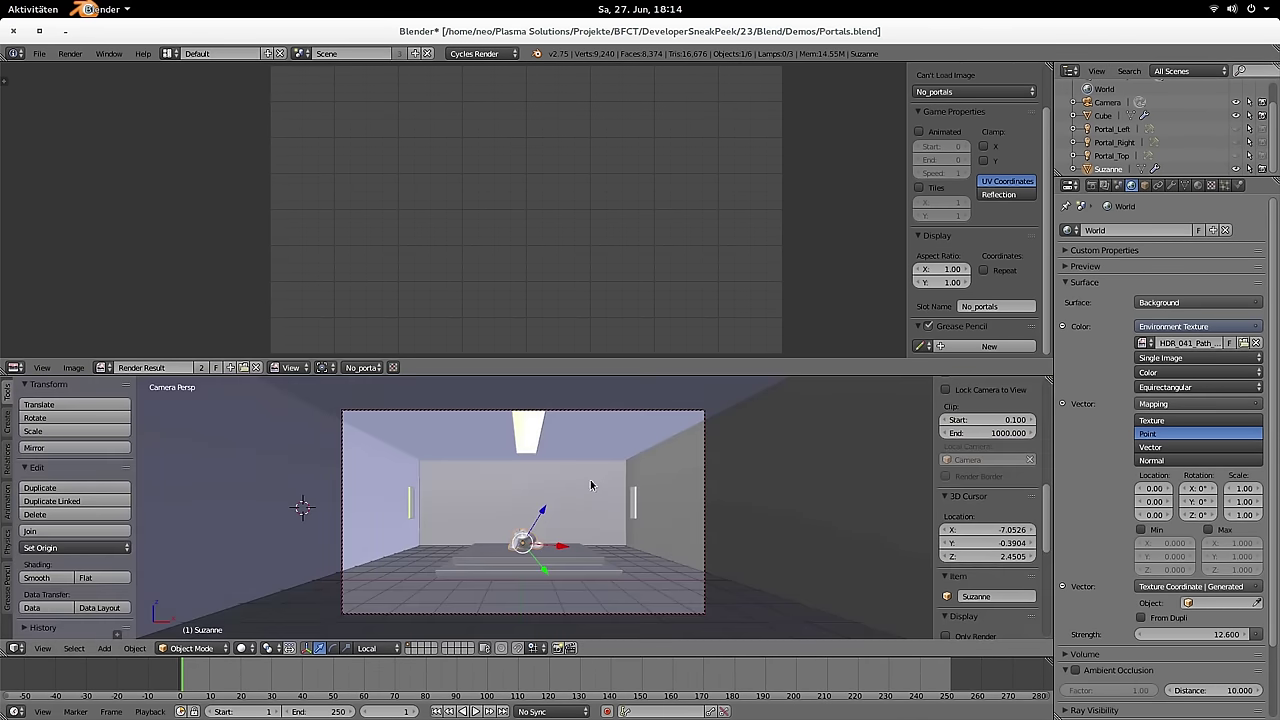
Step: Orbit out through and above the room, returning to the camera view each time
{"action": "scroll", "coordinate": [614, 484], "scroll_direction": "down", "scroll_amount": 1}
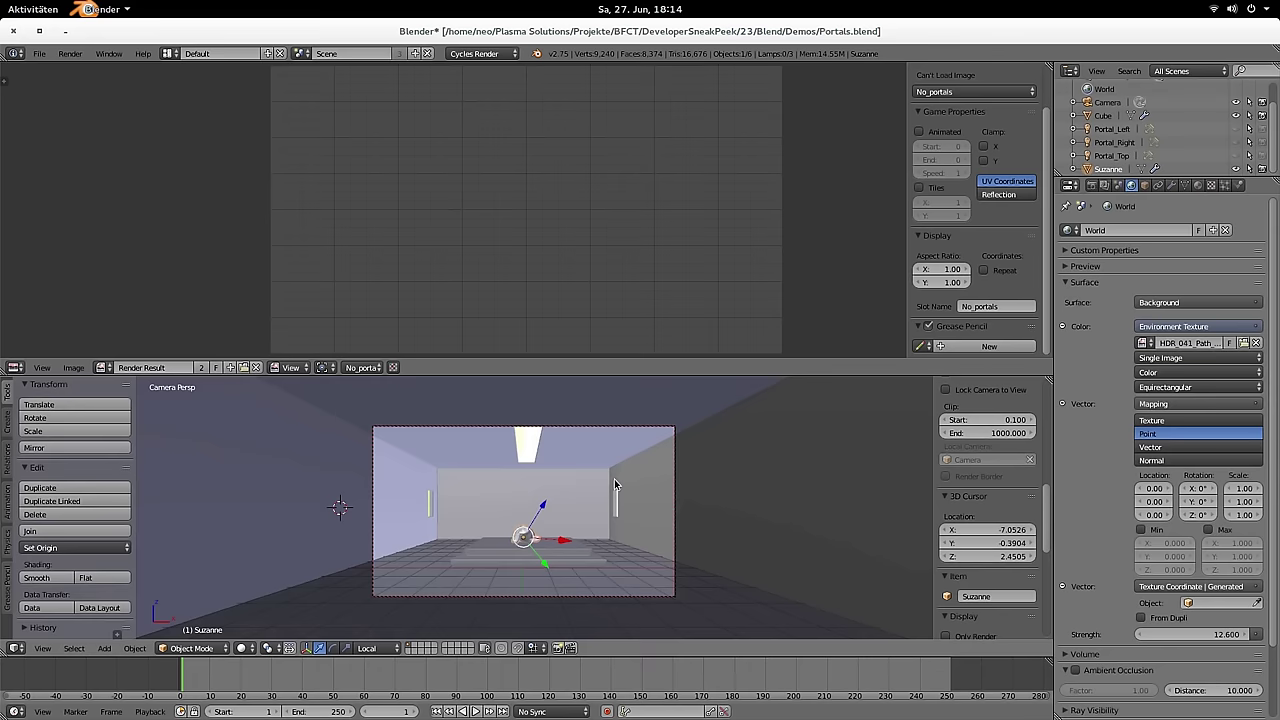
{"action": "mouse_move", "coordinate": [614, 484]}
{"action": "middle_mouse_down"}
{"action": "mouse_move", "coordinate": [656, 481]}
{"action": "mouse_move", "coordinate": [613, 493]}
{"action": "middle_mouse_up"}
{"action": "scroll", "coordinate": [586, 503], "scroll_direction": "up", "scroll_amount": 5}
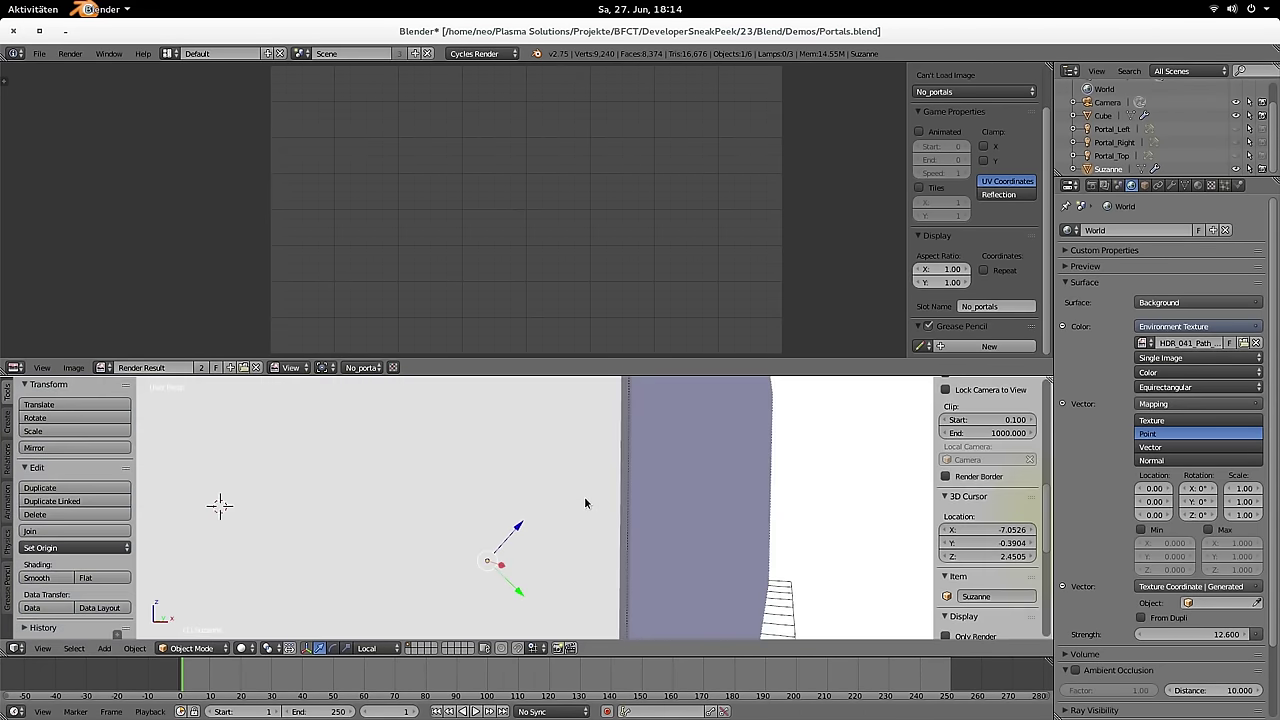
{"action": "key", "text": "KP_0"}
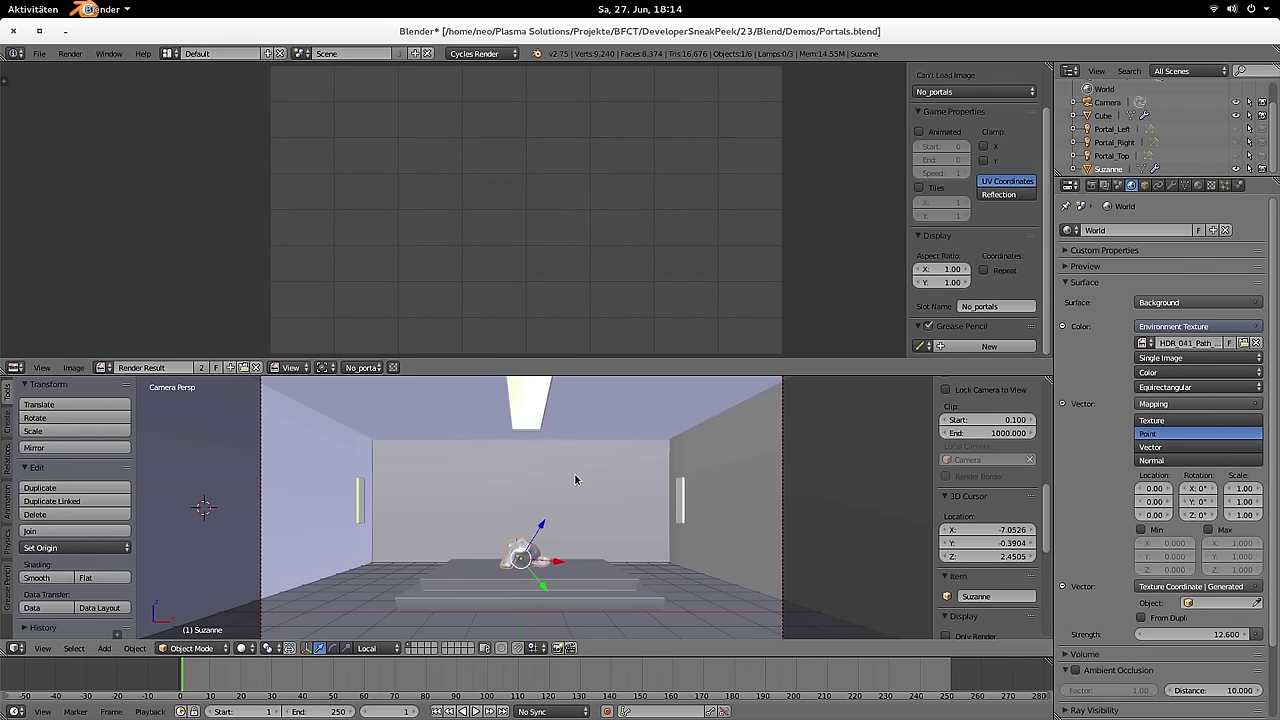
{"action": "middle_click_drag", "start_coordinate": [556, 452], "coordinate": [608, 493]}
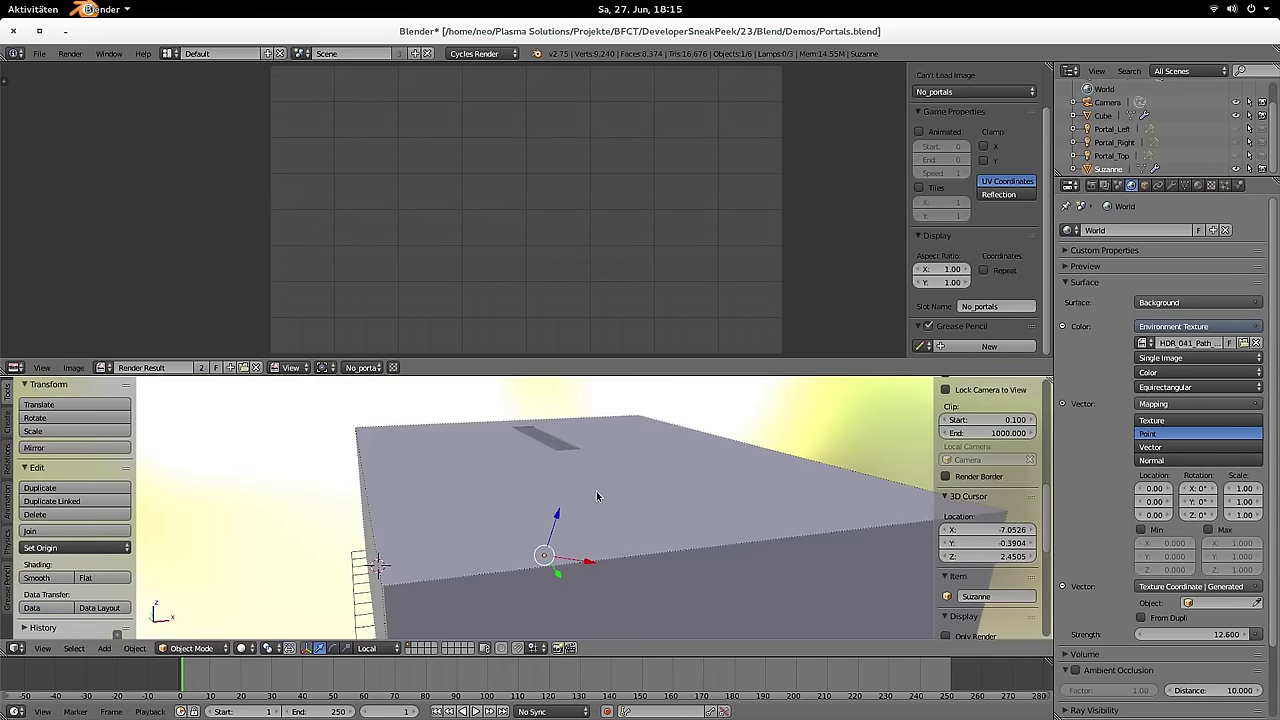
{"action": "key", "text": "KP_0"}
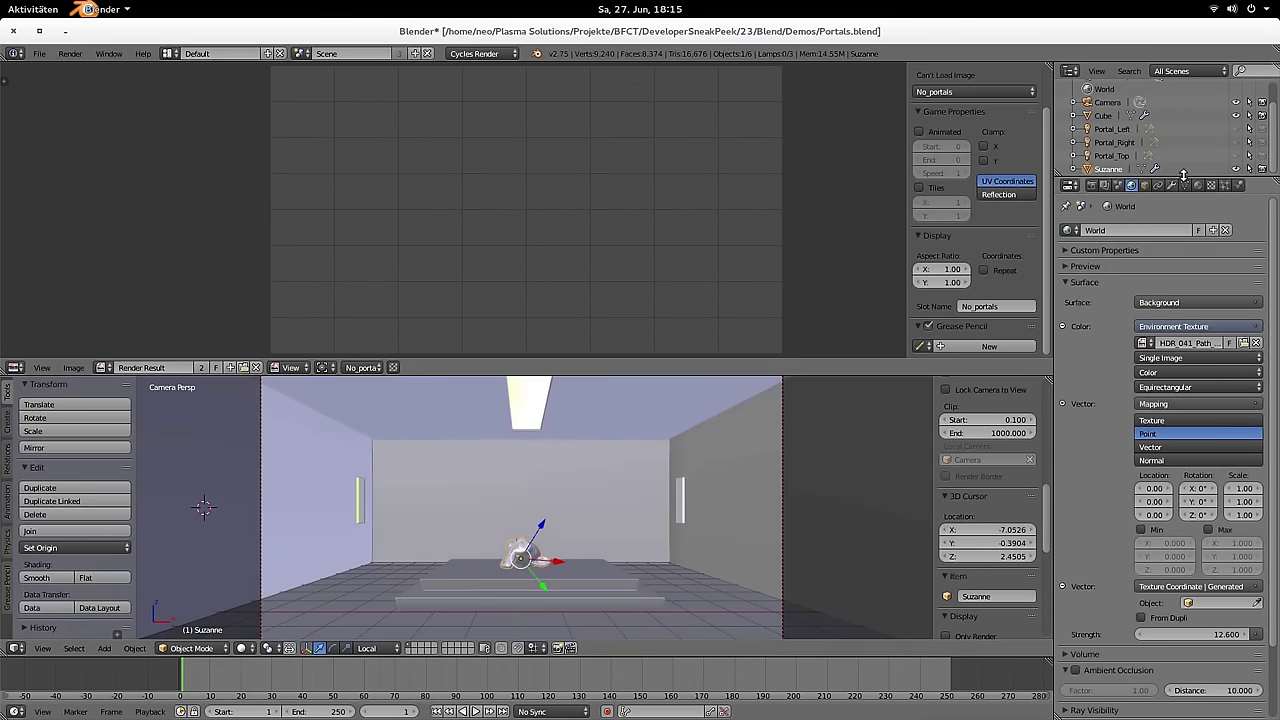
Step: Render the room from the camera with F12 and show the Render settings in Properties
{"action": "key", "text": "F12"}
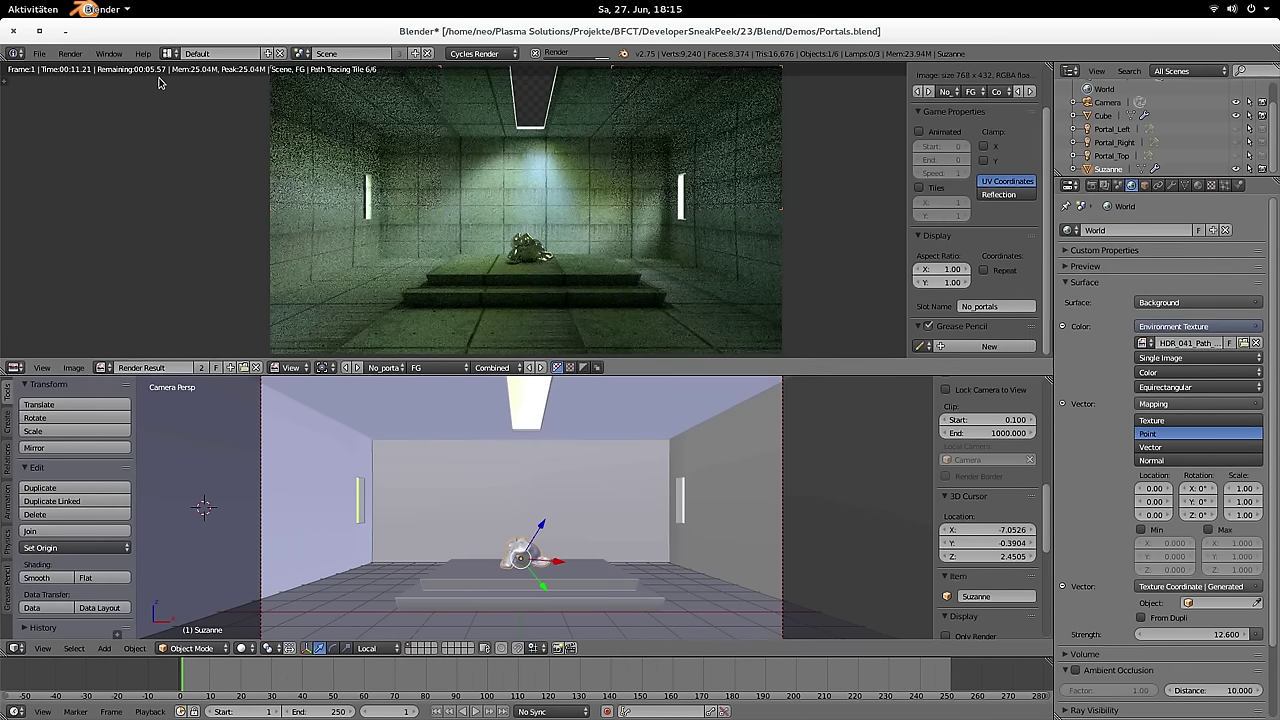
{"action": "left_click", "coordinate": [1095, 187]}
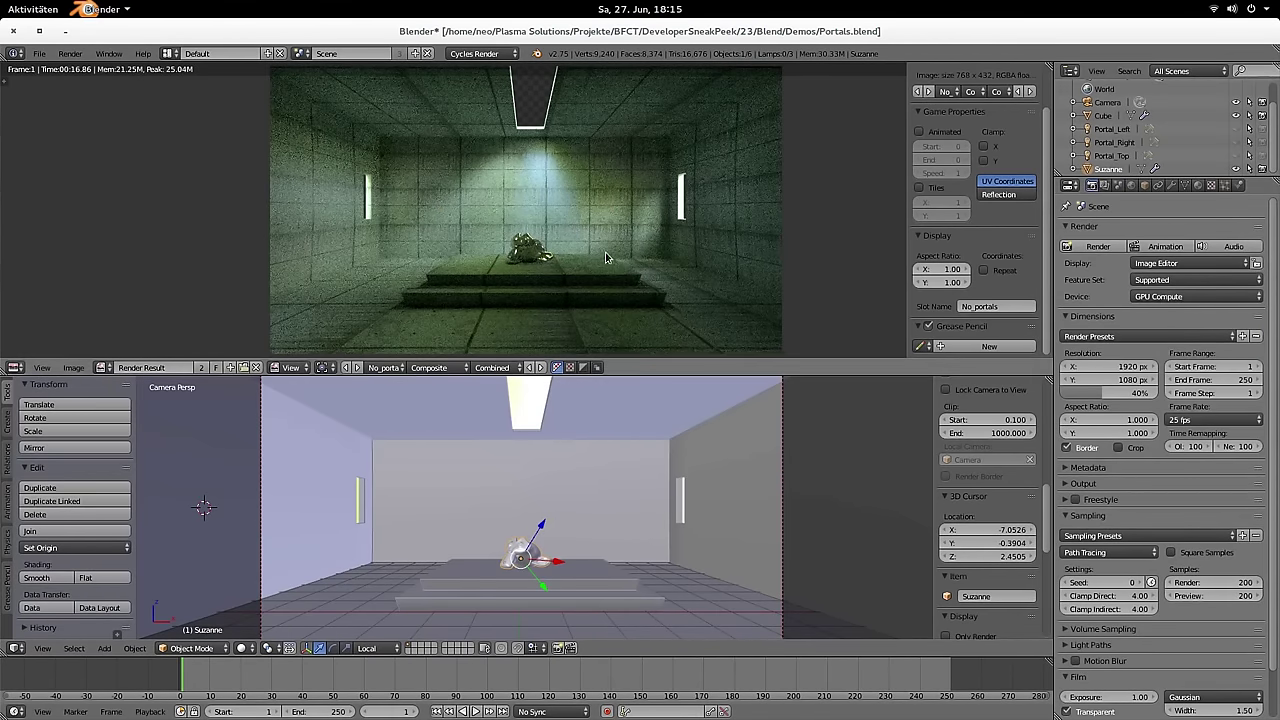
{"action": "scroll", "coordinate": [524, 226], "scroll_direction": "up", "scroll_amount": 5}
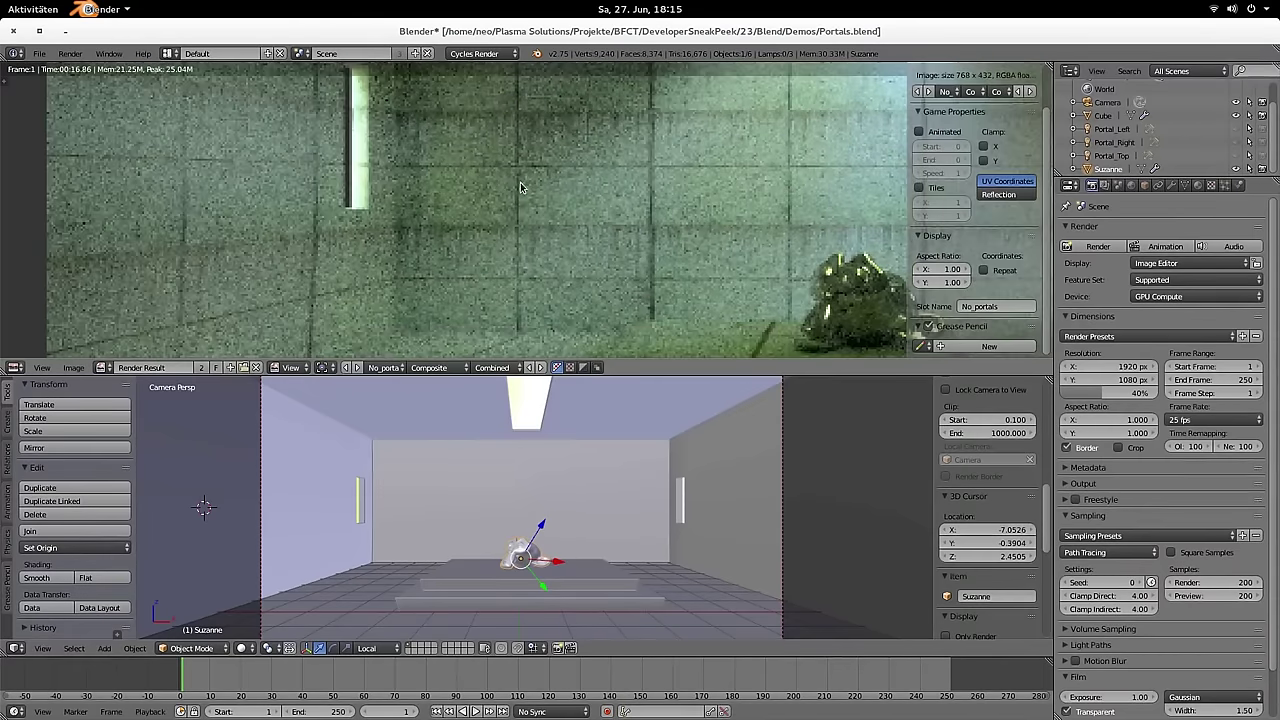
{"action": "scroll", "coordinate": [518, 187], "scroll_direction": "down", "scroll_amount": 4}
{"action": "scroll", "coordinate": [650, 185], "scroll_direction": "down", "scroll_amount": 2}
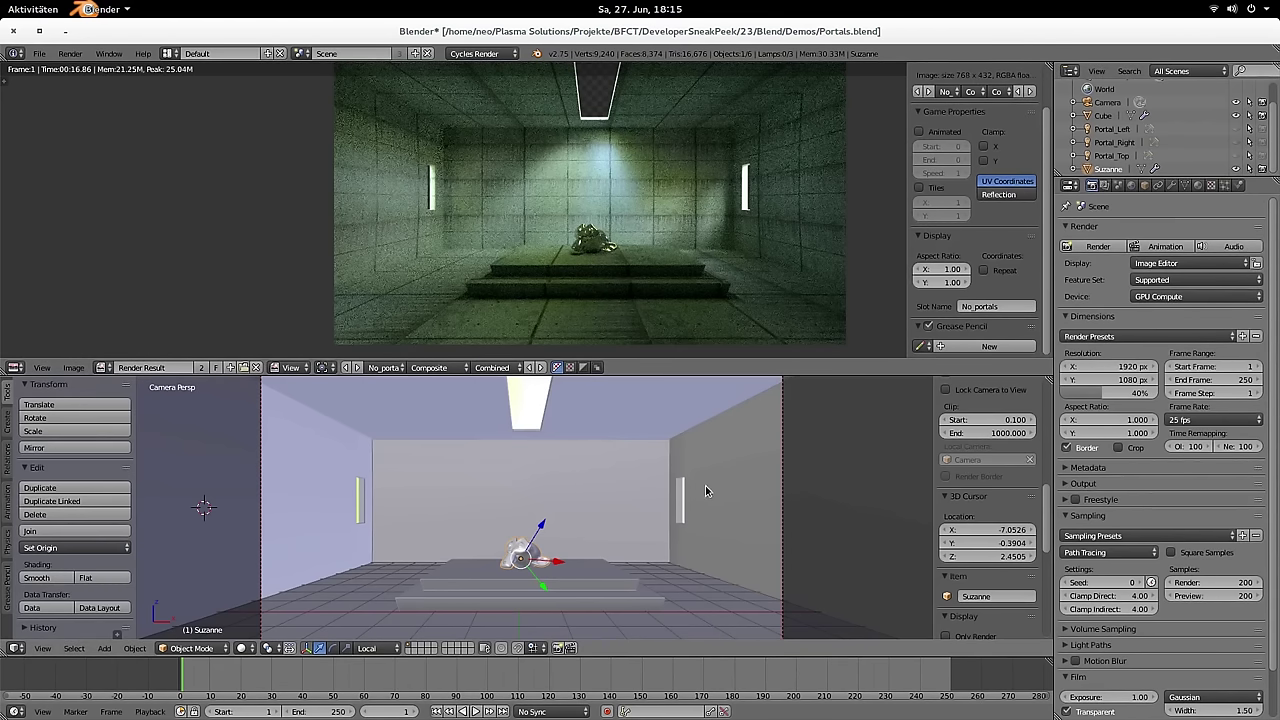
{"action": "middle_click_drag", "start_coordinate": [556, 458], "coordinate": [611, 457]}
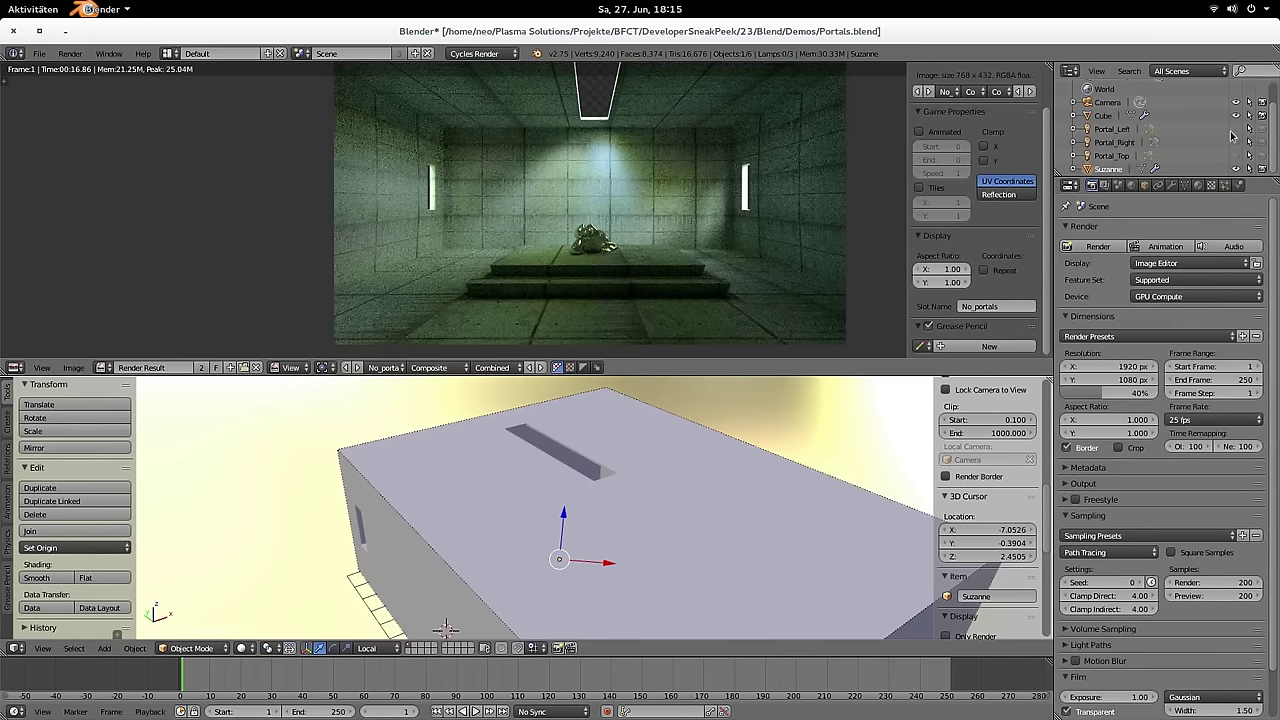
Step: Add an Area lamp to the scene and zoom out to see the whole box
{"action": "left_click", "coordinate": [1112, 129]}
{"action": "key", "text": "shift+a"}
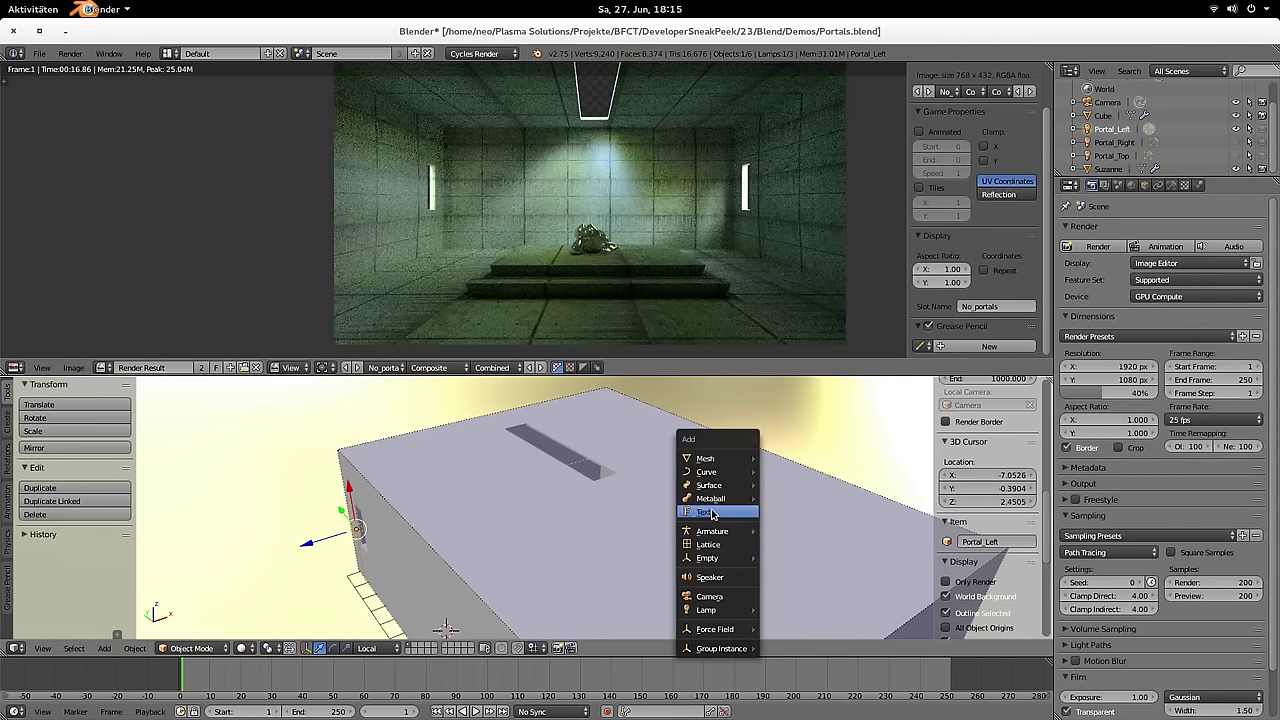
{"action": "mouse_move", "coordinate": [750, 612]}
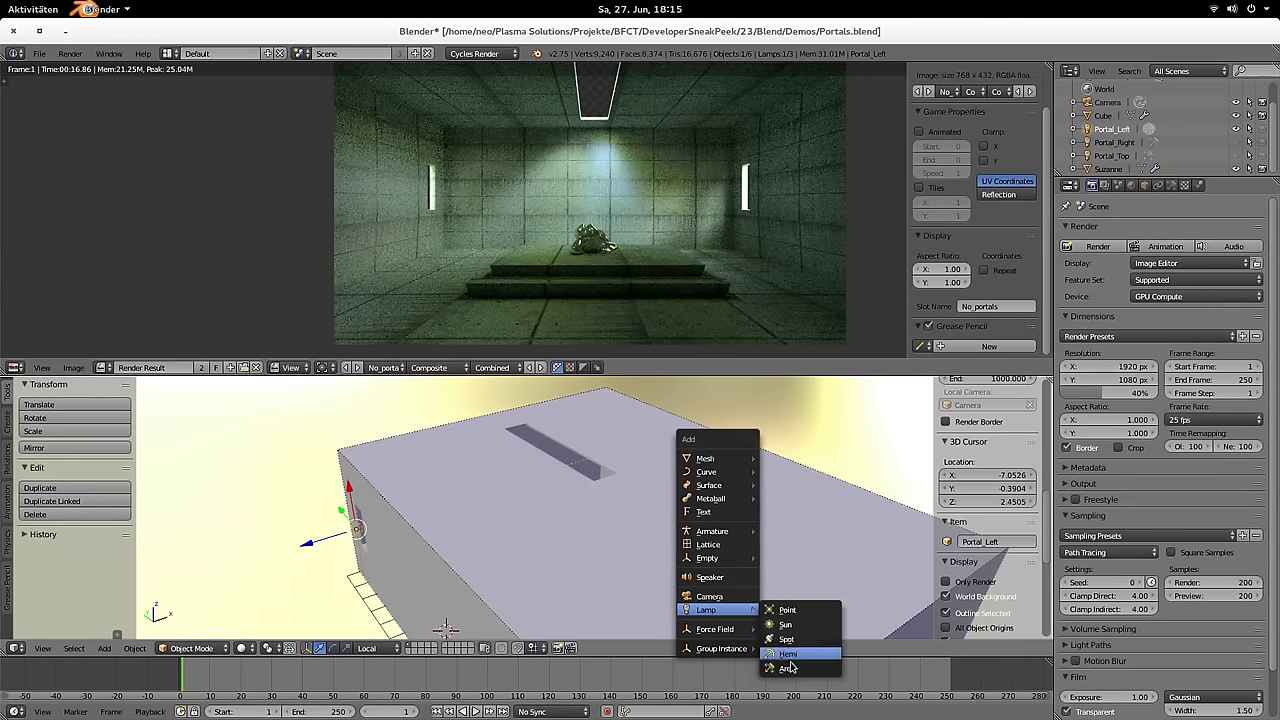
{"action": "left_click", "coordinate": [789, 669]}
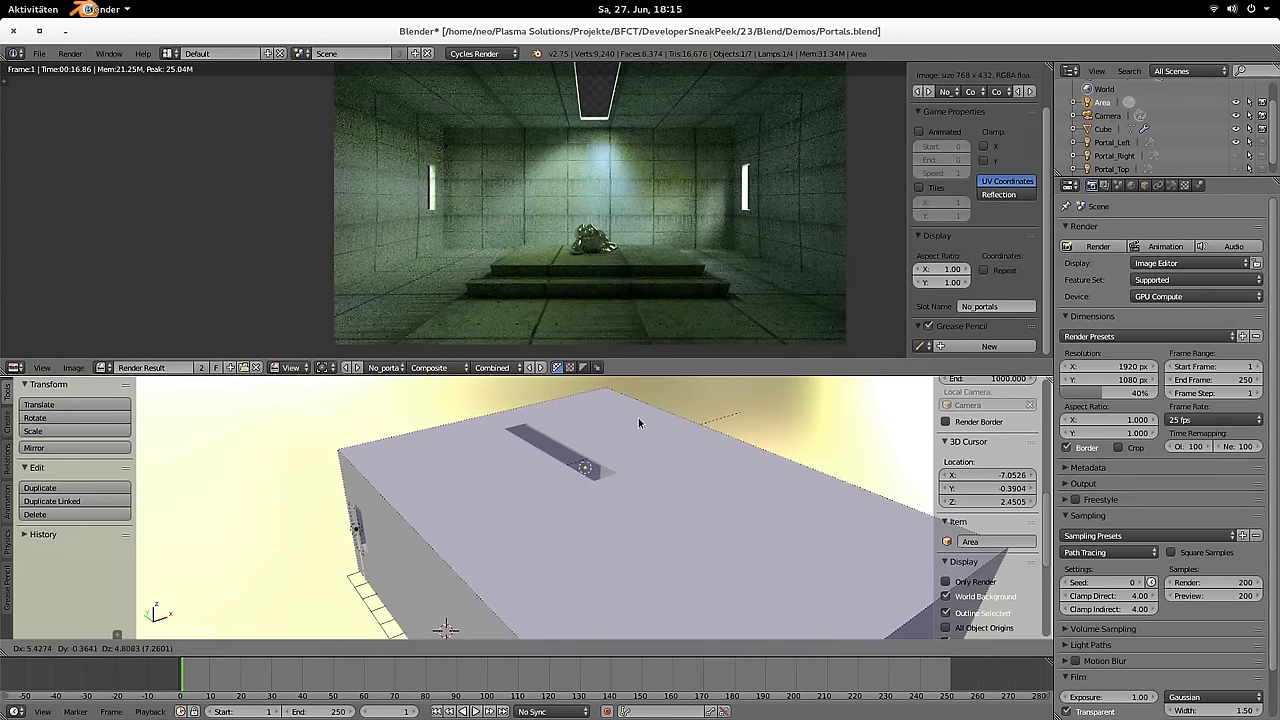
{"action": "middle_click_drag", "start_coordinate": [631, 443], "coordinate": [645, 426]}
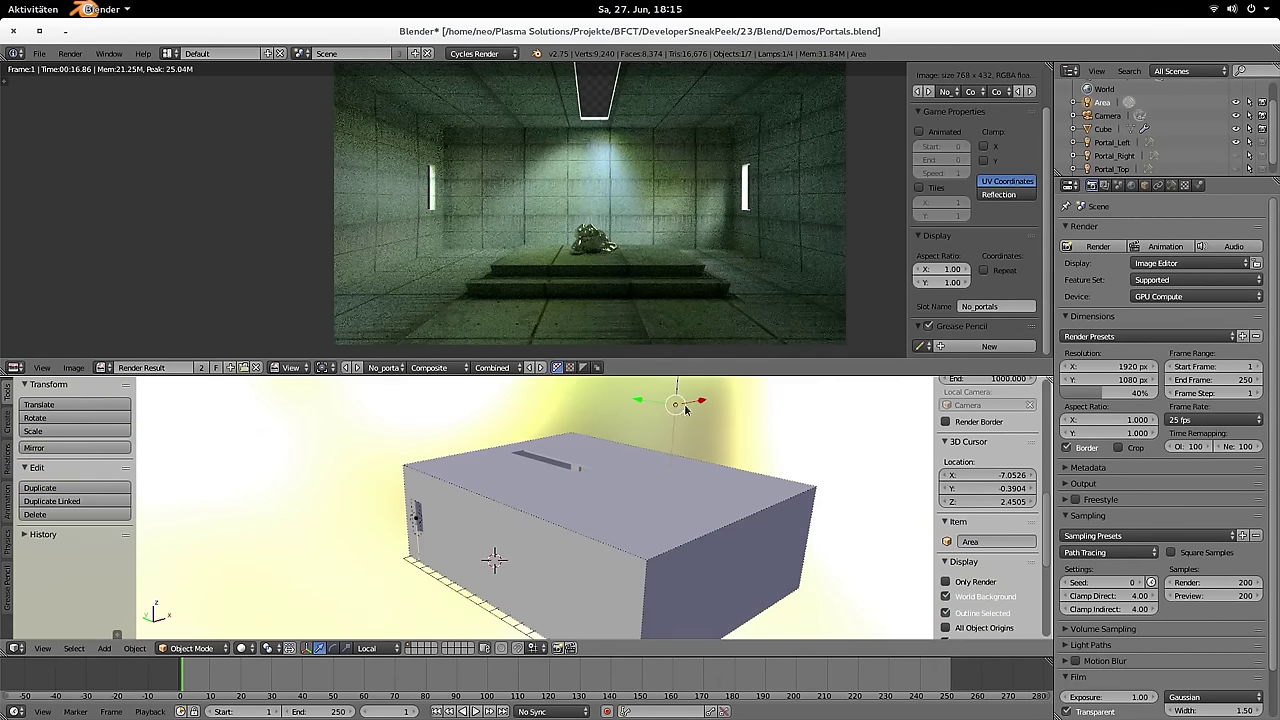
Step: Enable Portal on the Area lamp and set its size to 3.337
{"action": "left_click", "coordinate": [1171, 185]}
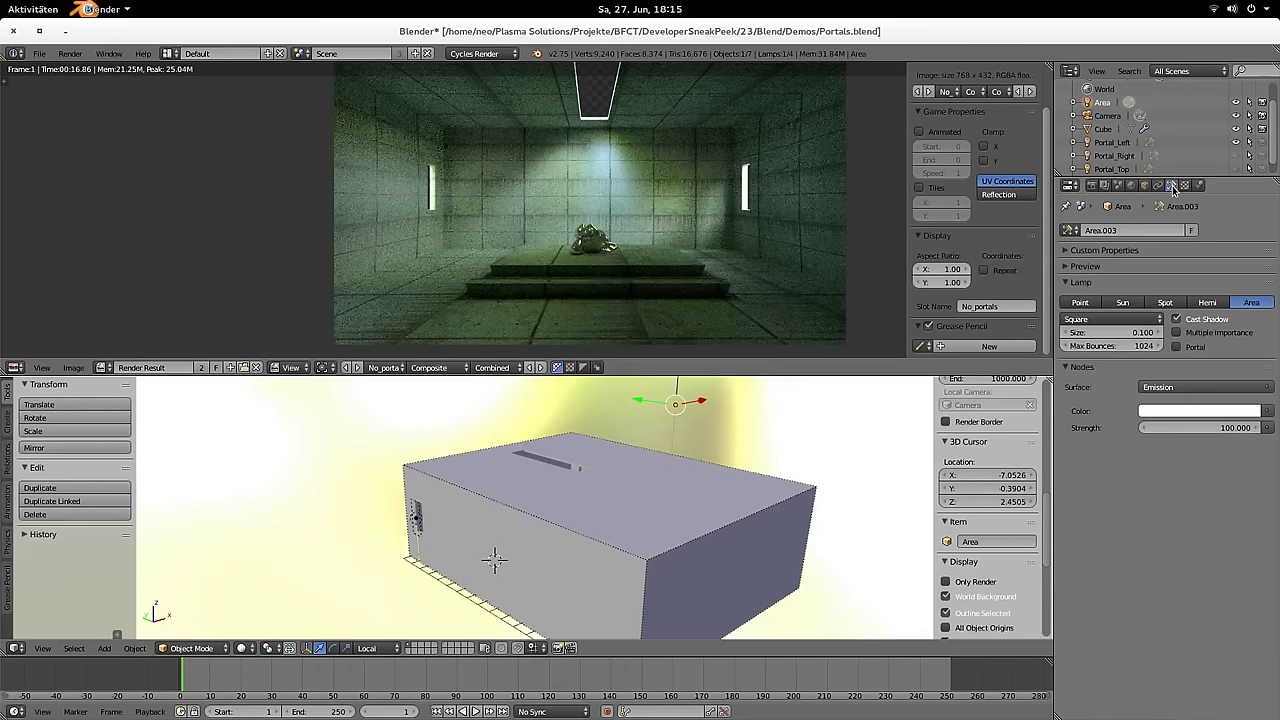
{"action": "left_click", "coordinate": [1178, 347]}
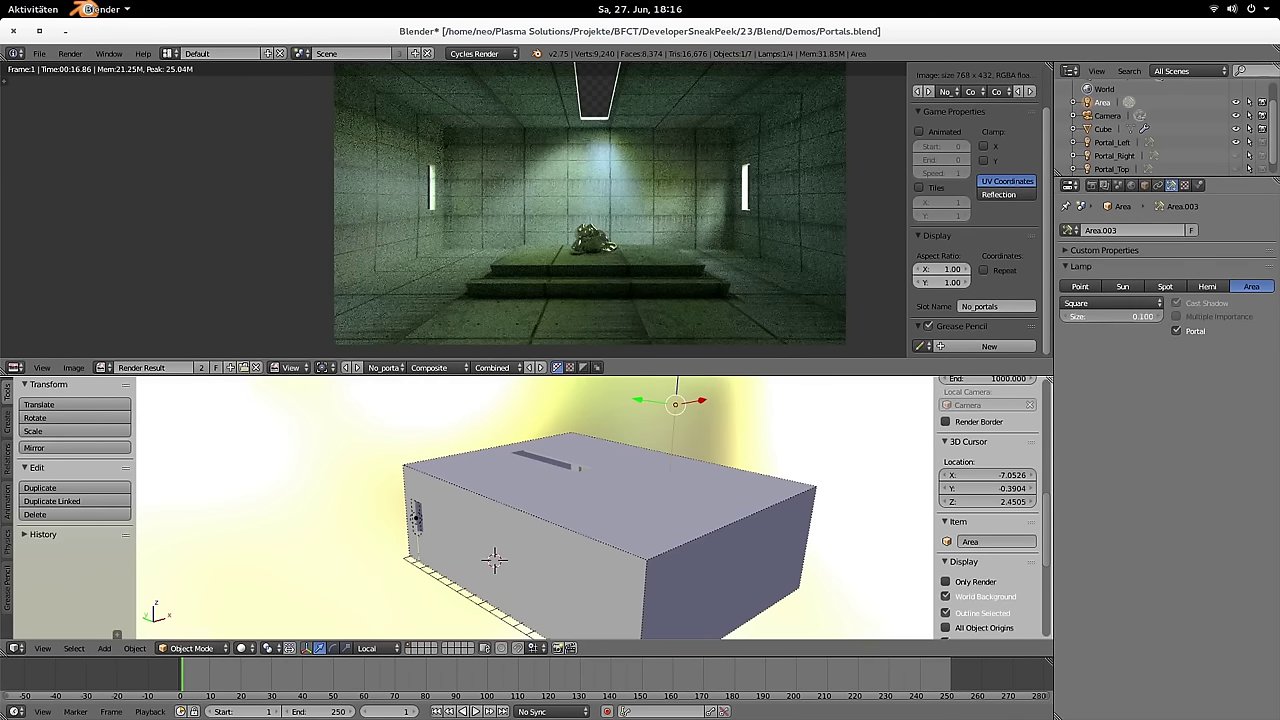
{"action": "left_click_drag", "start_coordinate": [1110, 316], "coordinate": [1140, 316]}
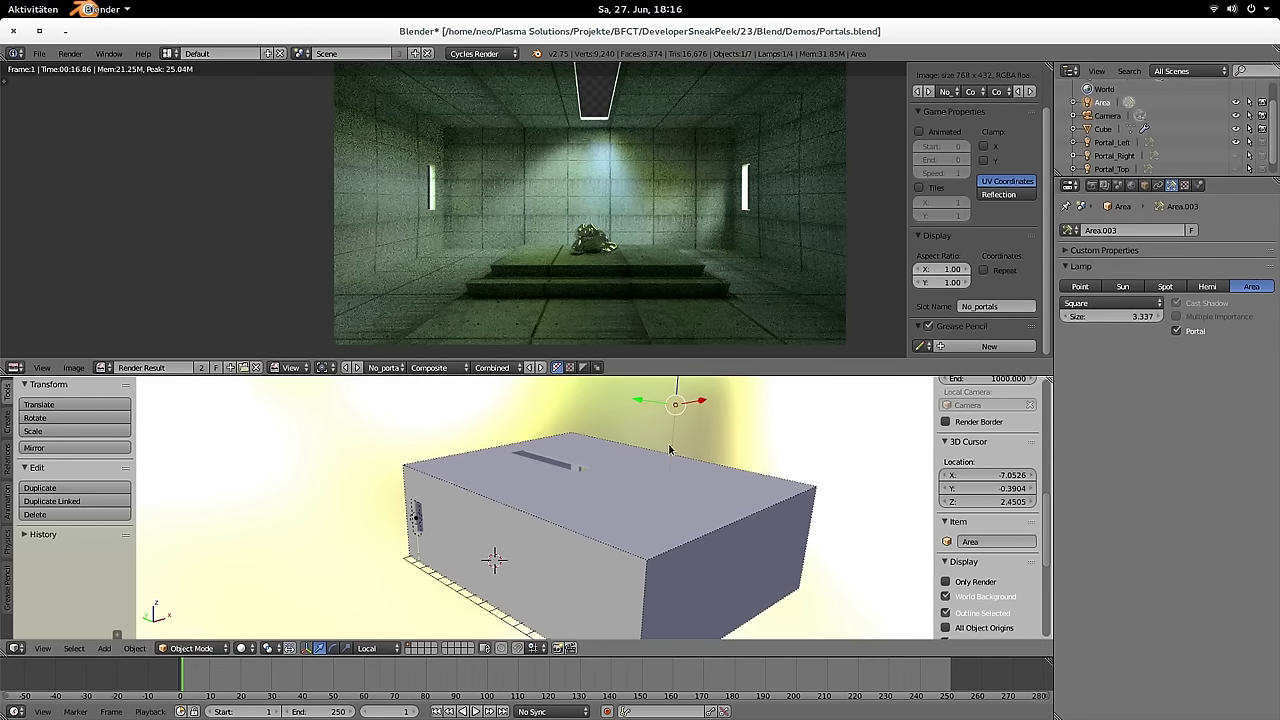
Step: Delete the new Area lamp and select the Portal_Right lamp after orbiting around the box
{"action": "key", "text": "x"}
{"action": "left_click", "coordinate": [611, 462]}
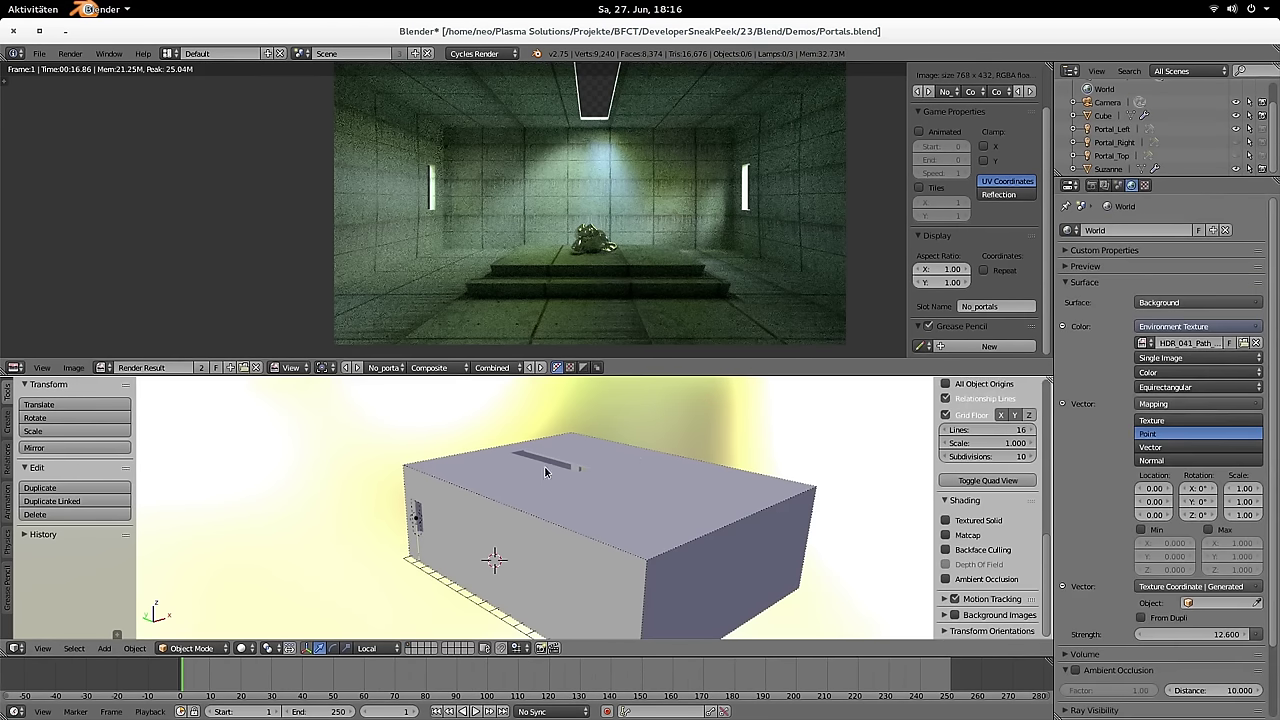
{"action": "left_click", "coordinate": [1118, 130]}
{"action": "middle_click_drag", "start_coordinate": [565, 445], "coordinate": [559, 465]}
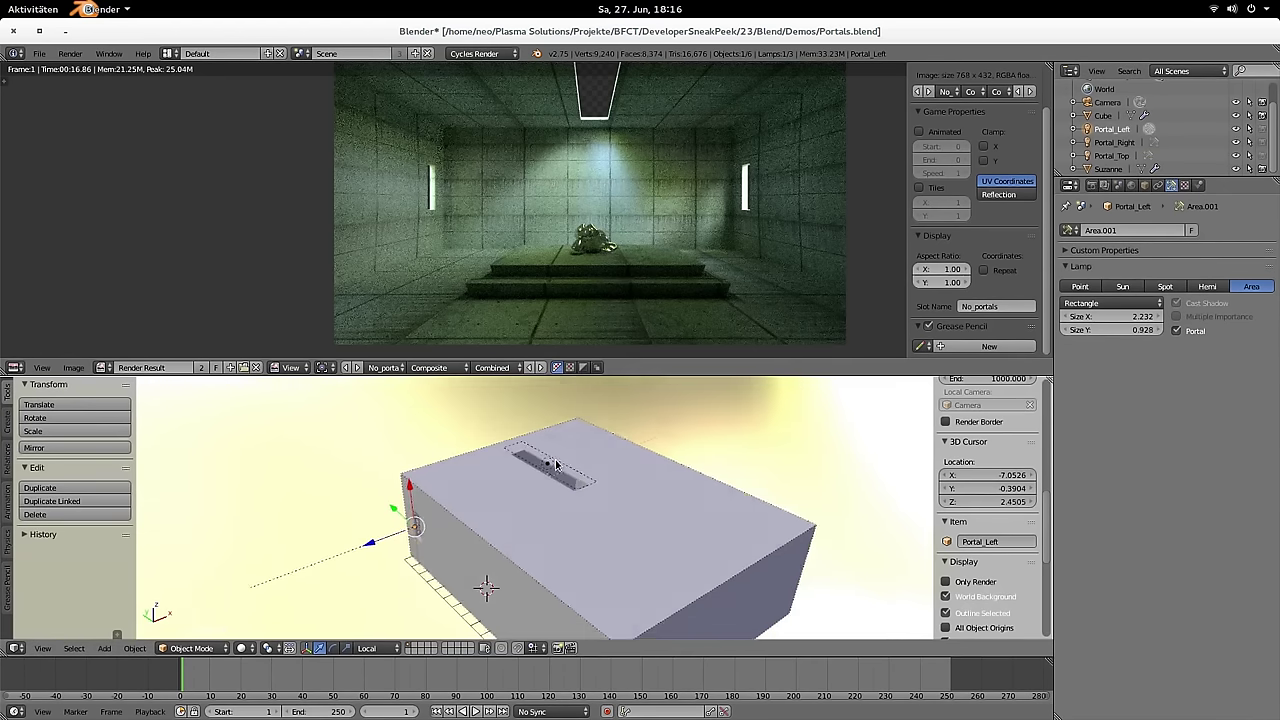
{"action": "middle_click_drag", "start_coordinate": [678, 427], "coordinate": [630, 482]}
{"action": "right_click", "coordinate": [640, 510]}
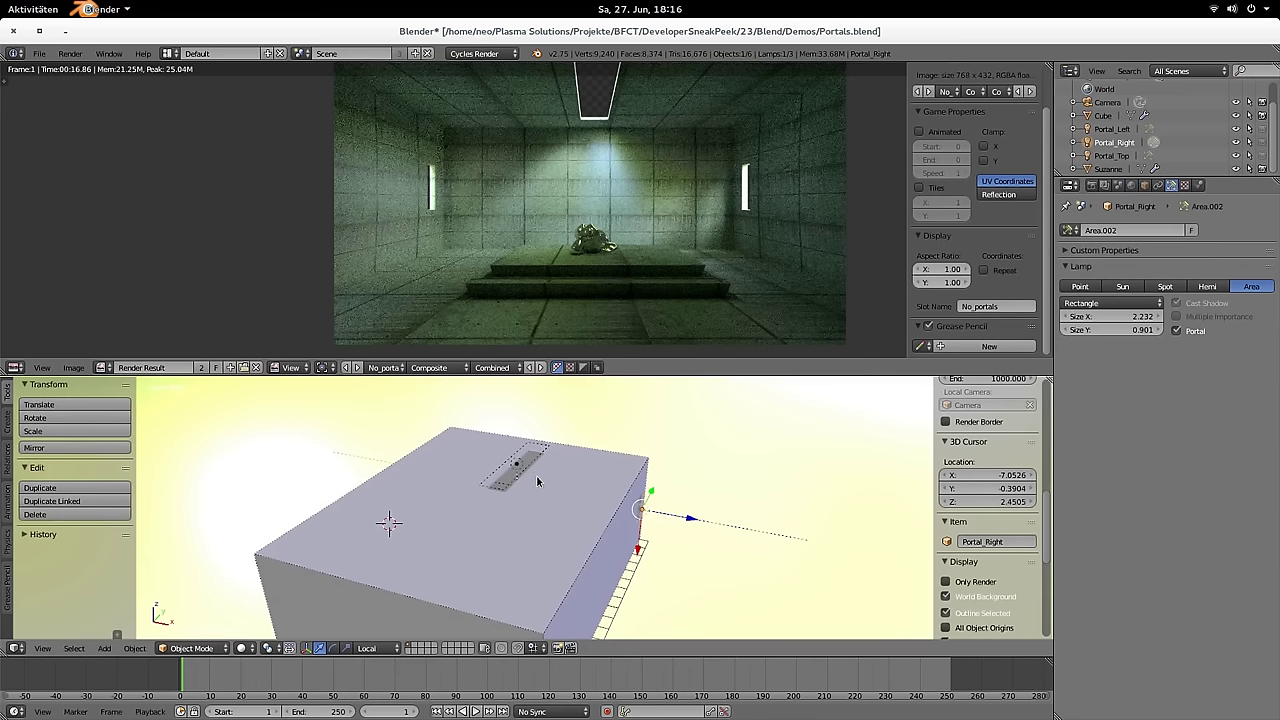
Step: Inspect Portal_Right from the Top view, orbit around it, then return to camera view
{"action": "key", "text": "q"}
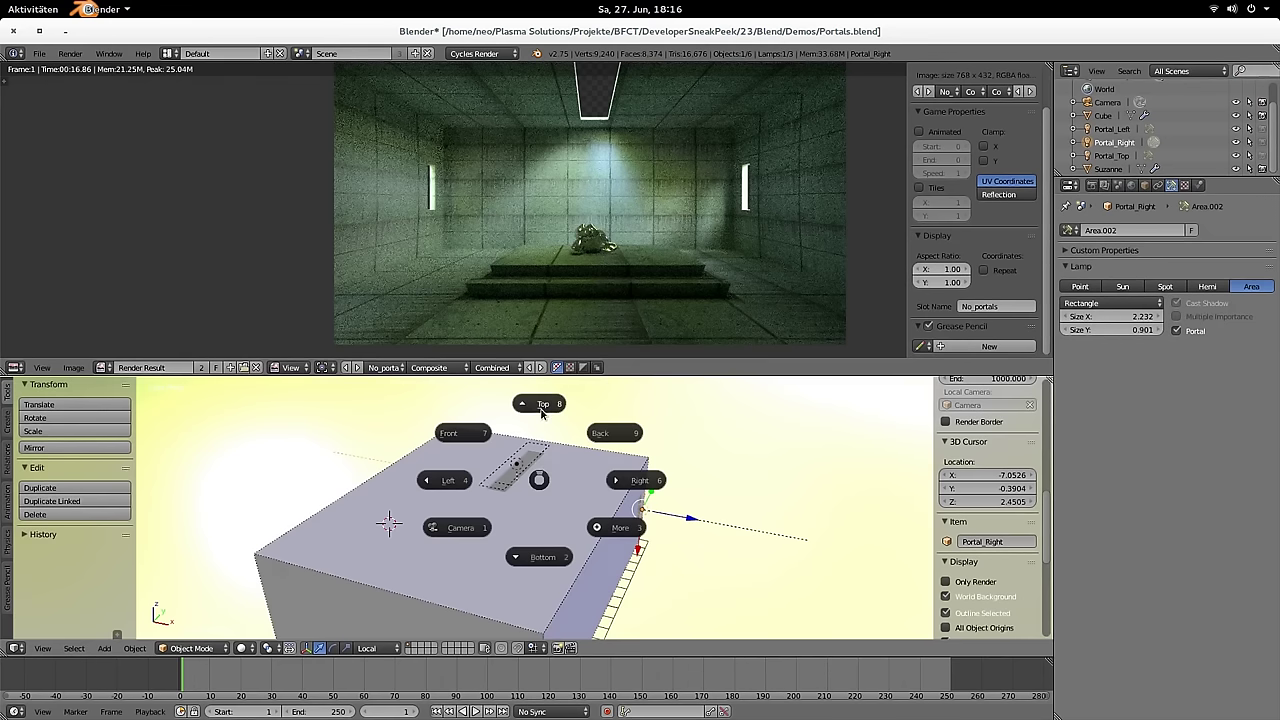
{"action": "left_click", "coordinate": [543, 413]}
{"action": "scroll", "coordinate": [547, 502], "scroll_direction": "up", "scroll_amount": 3}
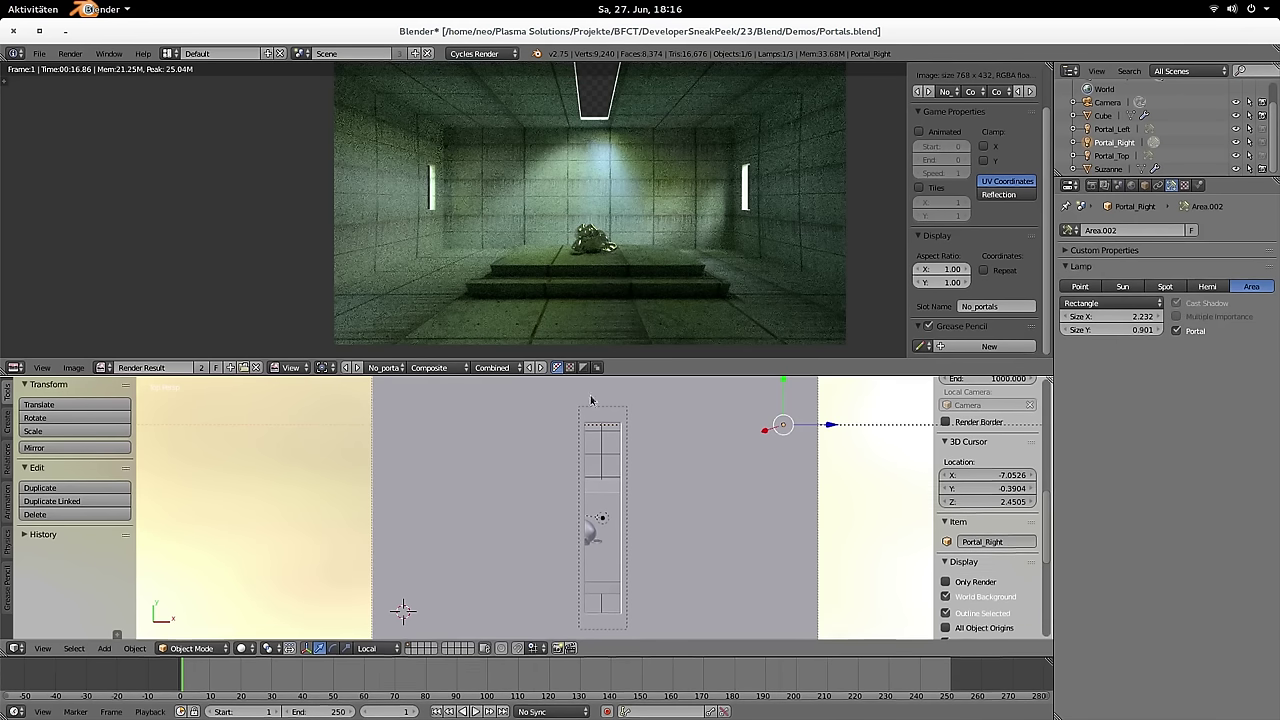
{"action": "middle_click_drag", "start_coordinate": [557, 406], "coordinate": [783, 581]}
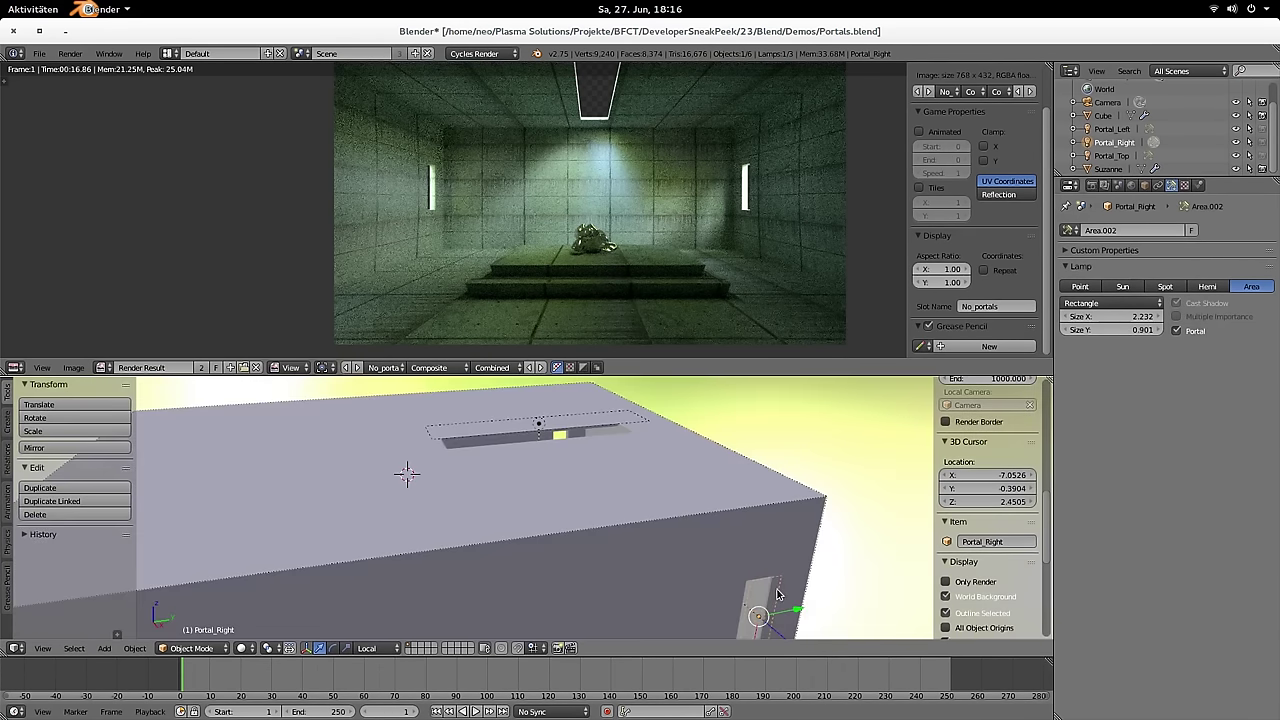
{"action": "middle_click_drag", "start_coordinate": [500, 441], "coordinate": [357, 586]}
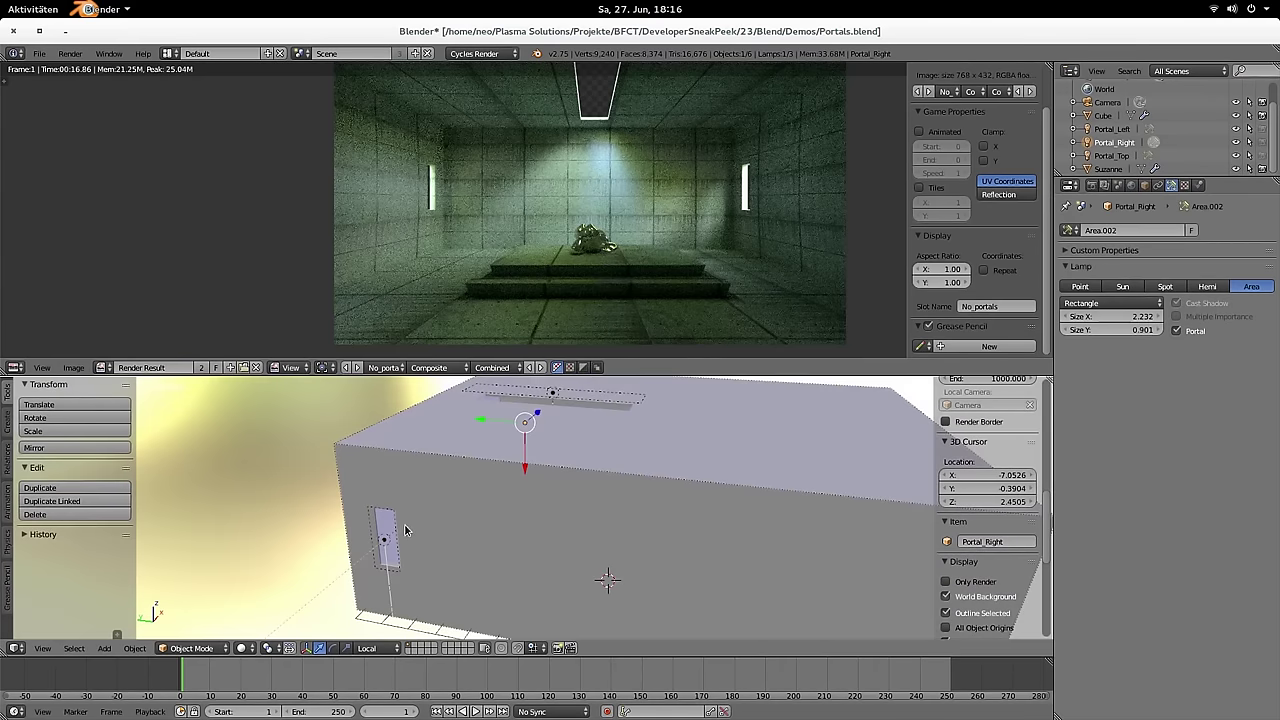
{"action": "middle_click_drag", "start_coordinate": [730, 465], "coordinate": [629, 483]}
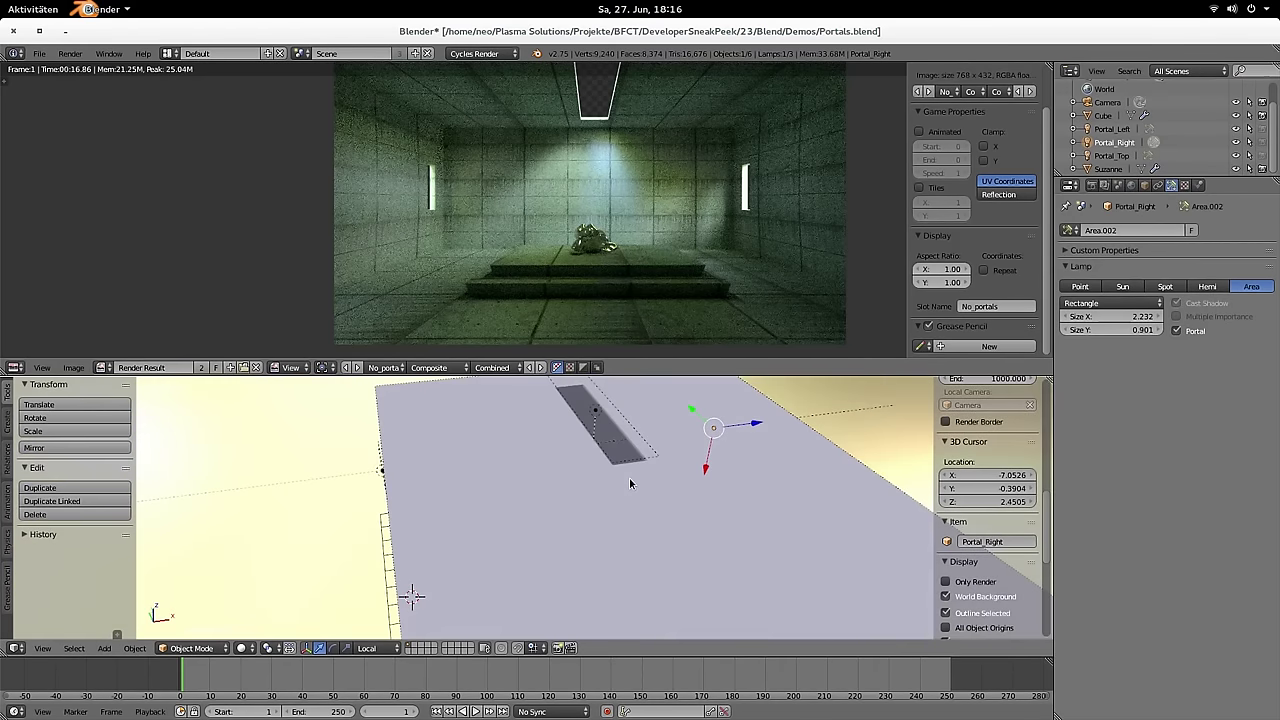
{"action": "key", "text": "KP_0"}
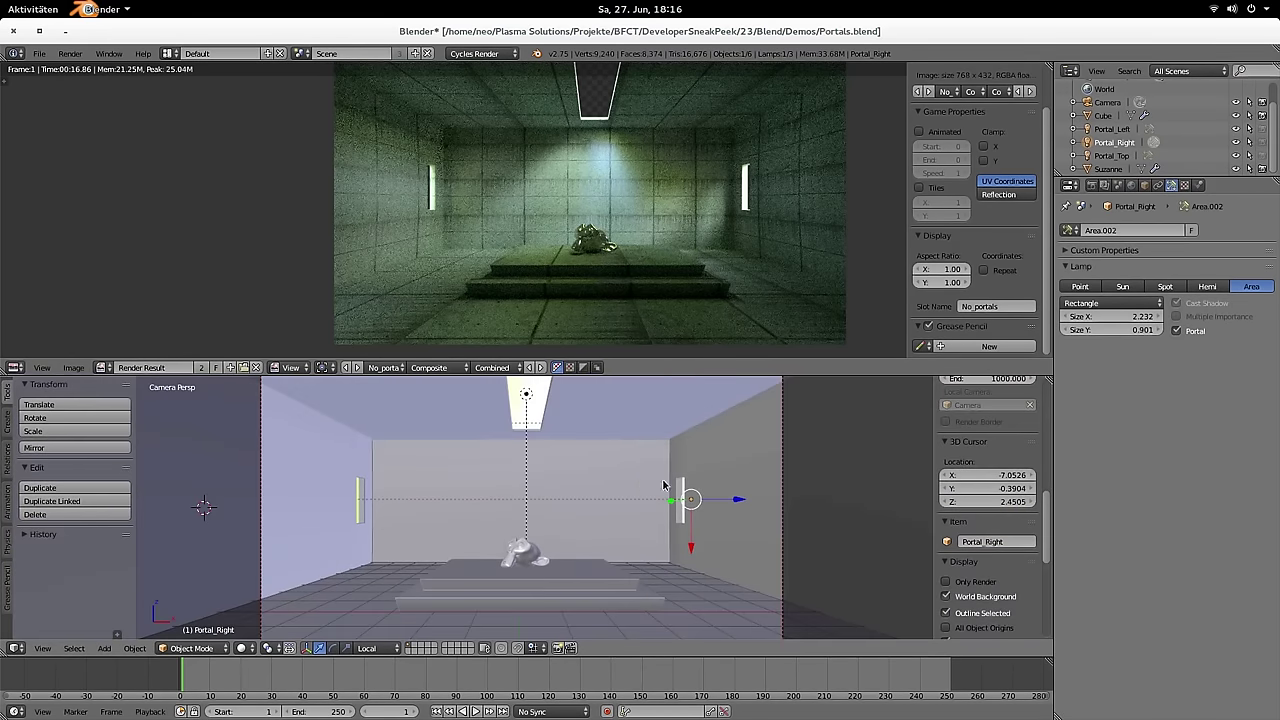
Step: Render the room, check the World nodes, deselect the right portal lamp, and re-render into No_portals
{"action": "key", "text": "F12"}
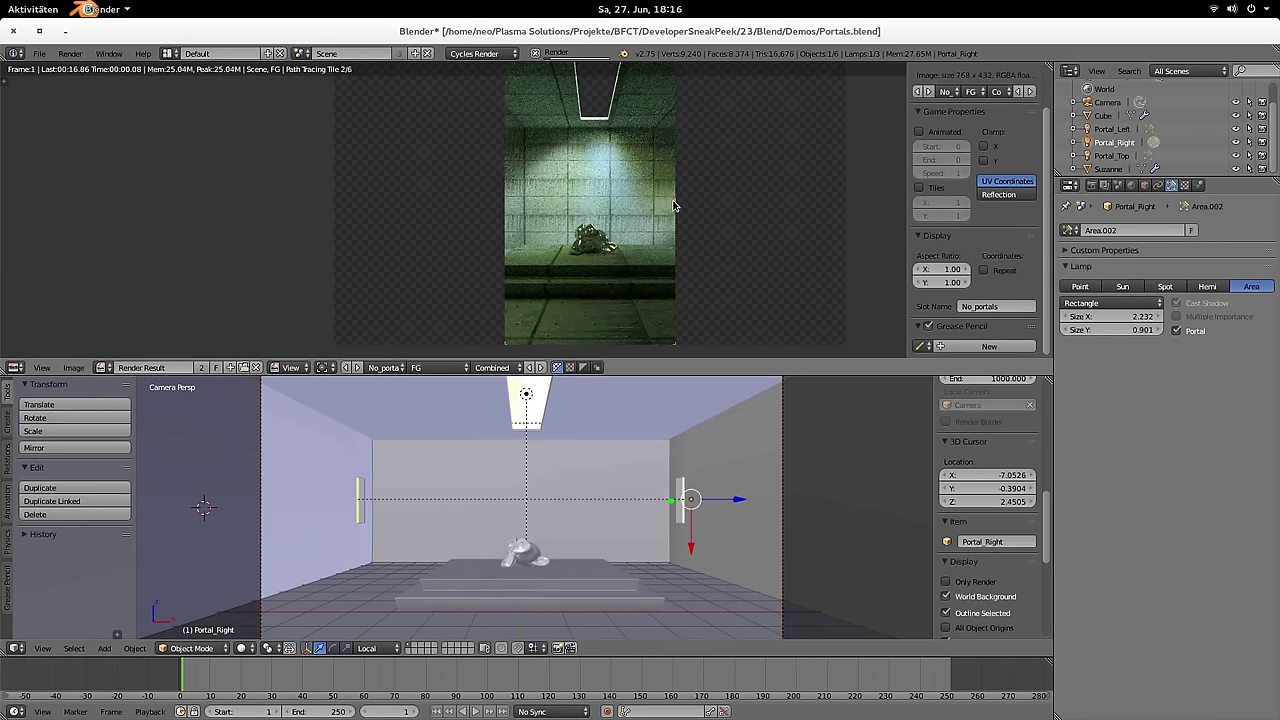
{"action": "key", "text": "shift+F3"}
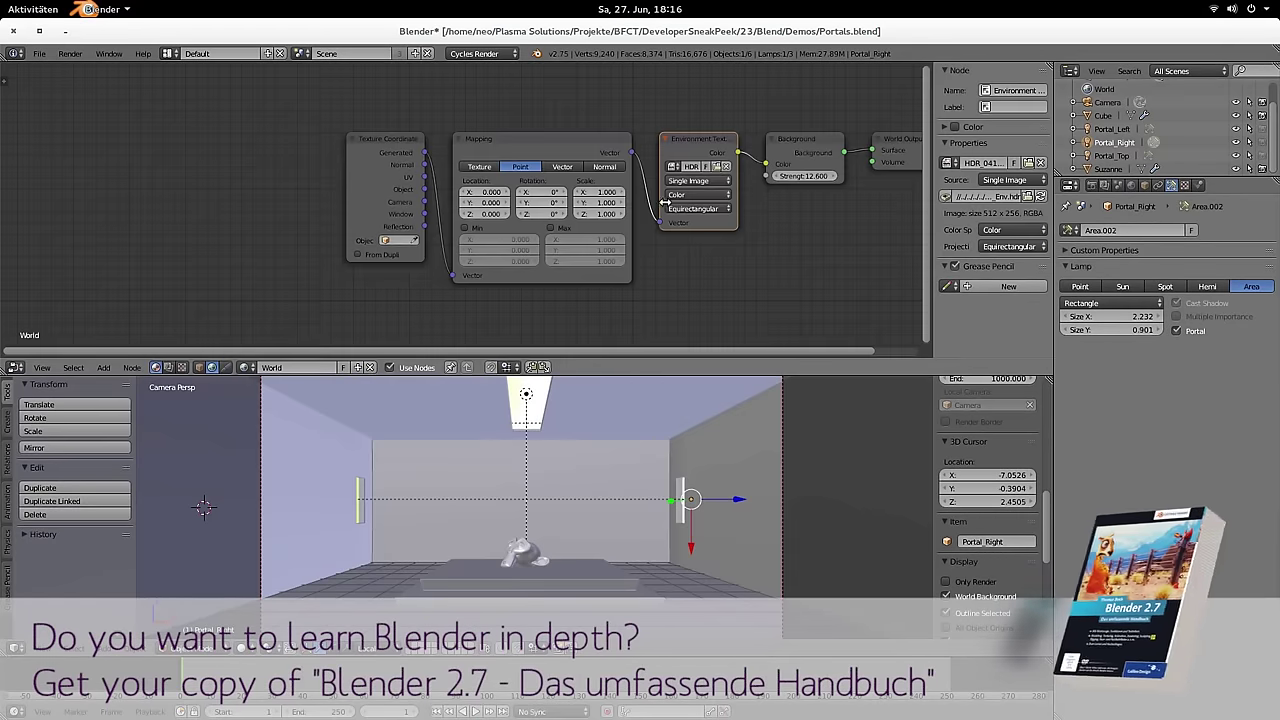
{"action": "left_click", "coordinate": [1248, 142]}
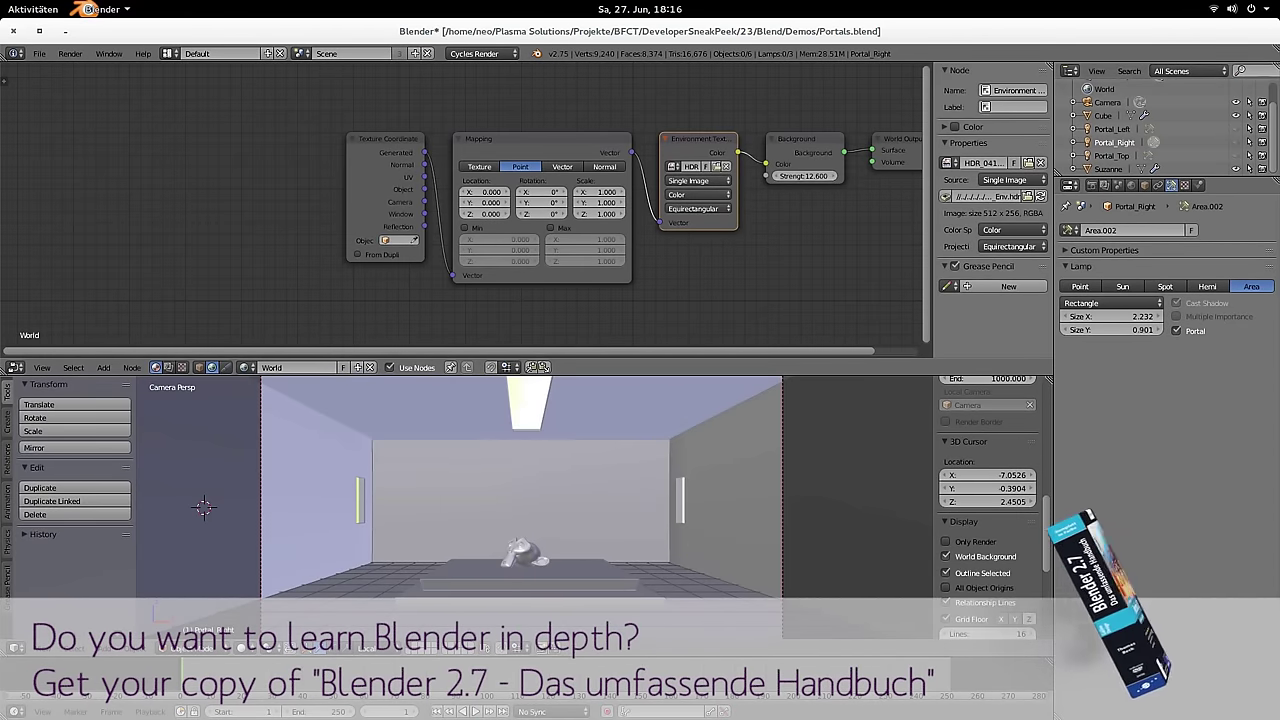
{"action": "key", "text": "F12"}
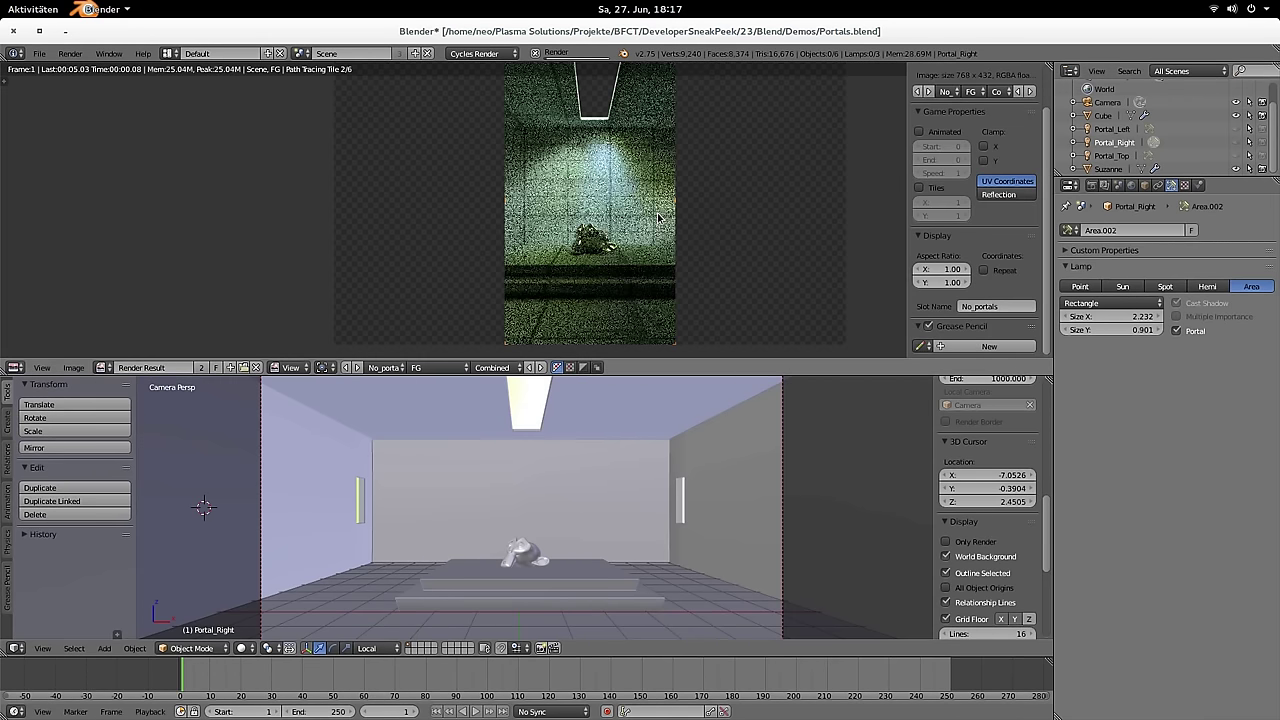
{"action": "key", "text": "Home"}
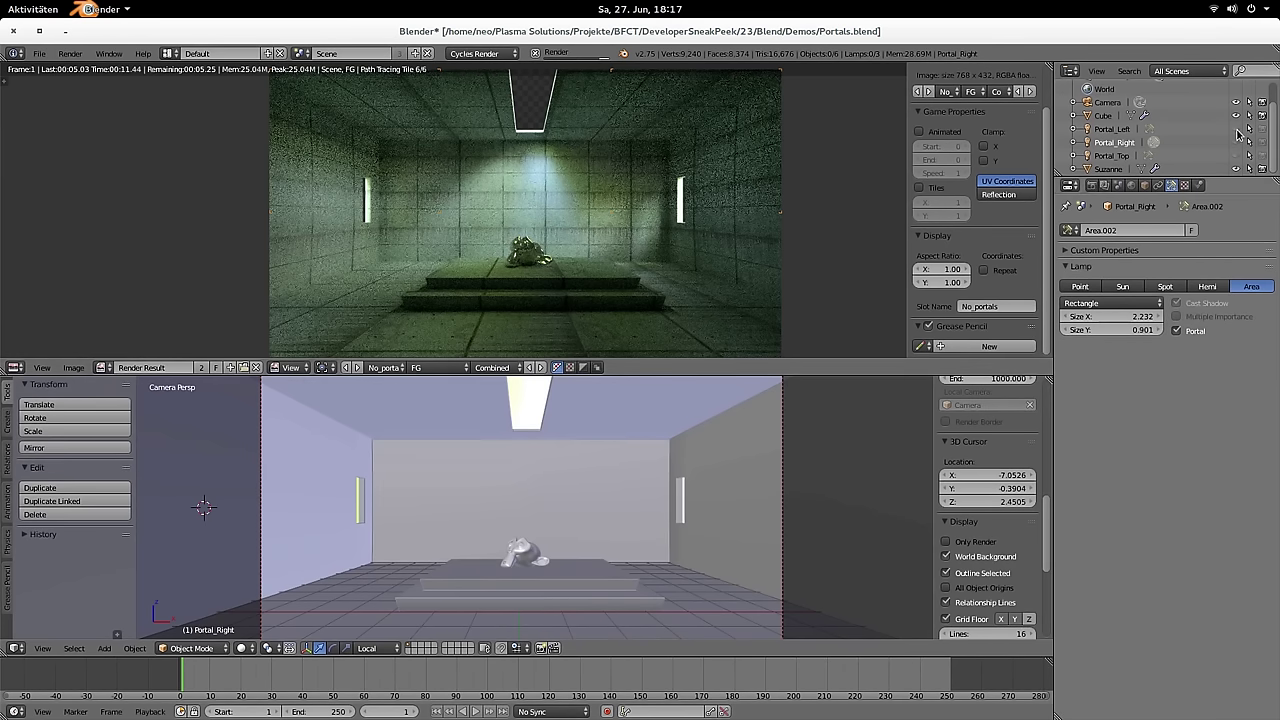
Step: Re-select the right portal lamp, render into Portals_outside, and toggle against the No_portals slot
{"action": "left_click", "coordinate": [1236, 142]}
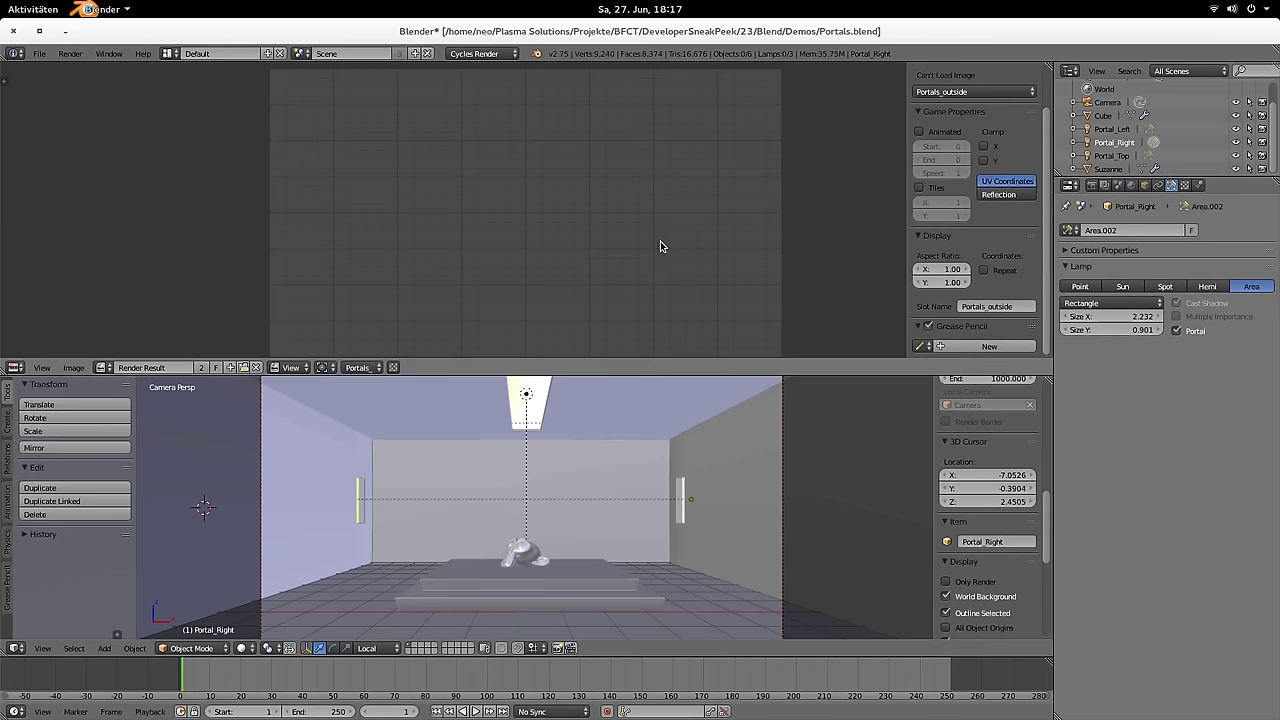
{"action": "key", "text": "F12"}
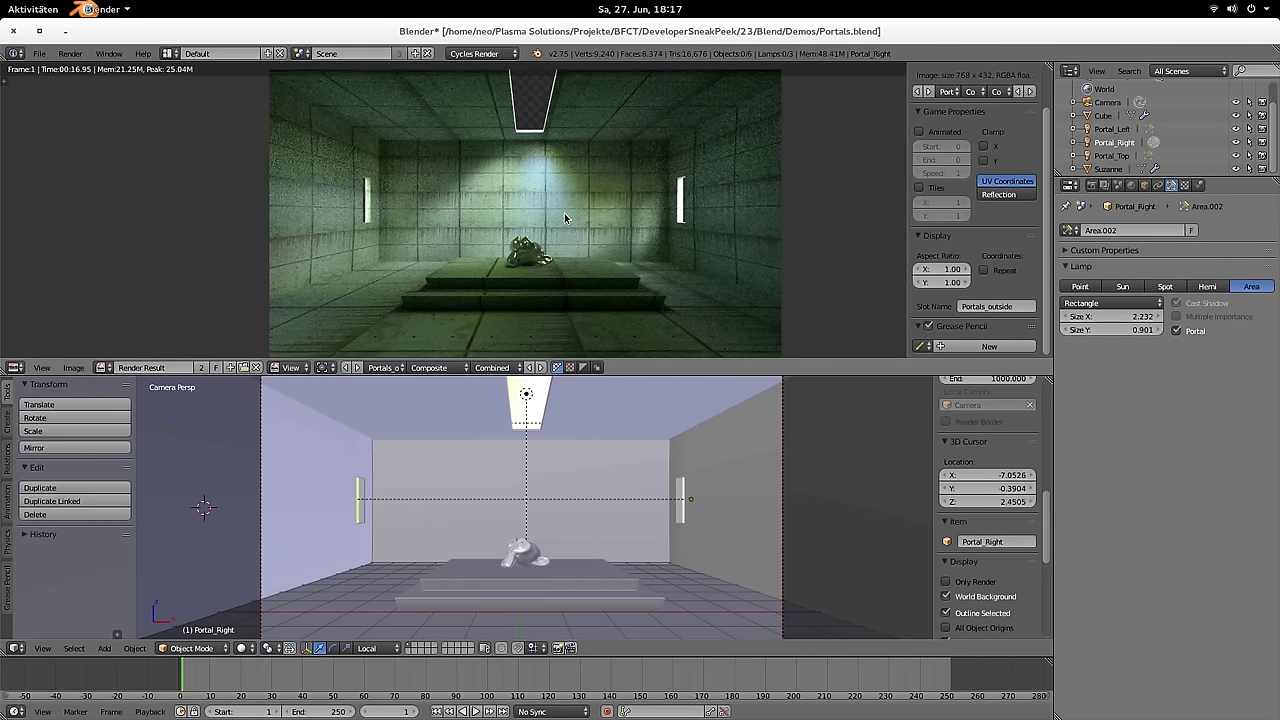
{"action": "key", "text": "j"}
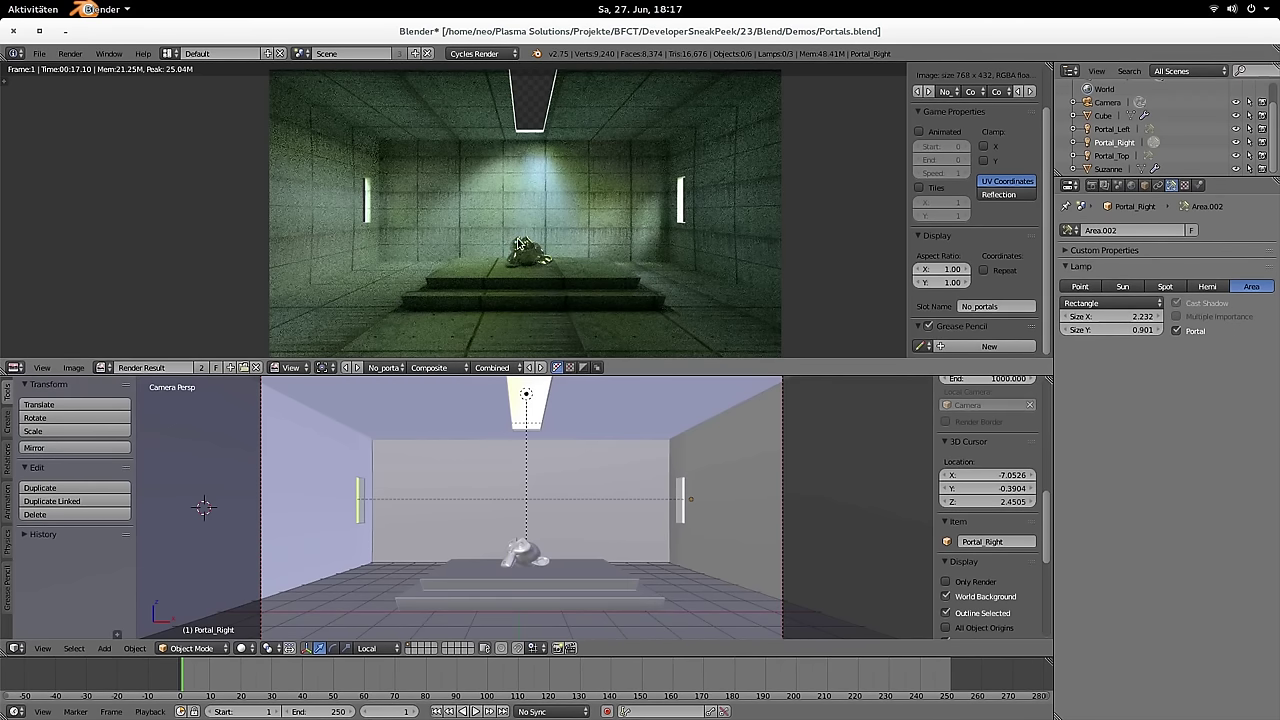
{"action": "key", "text": "j"}
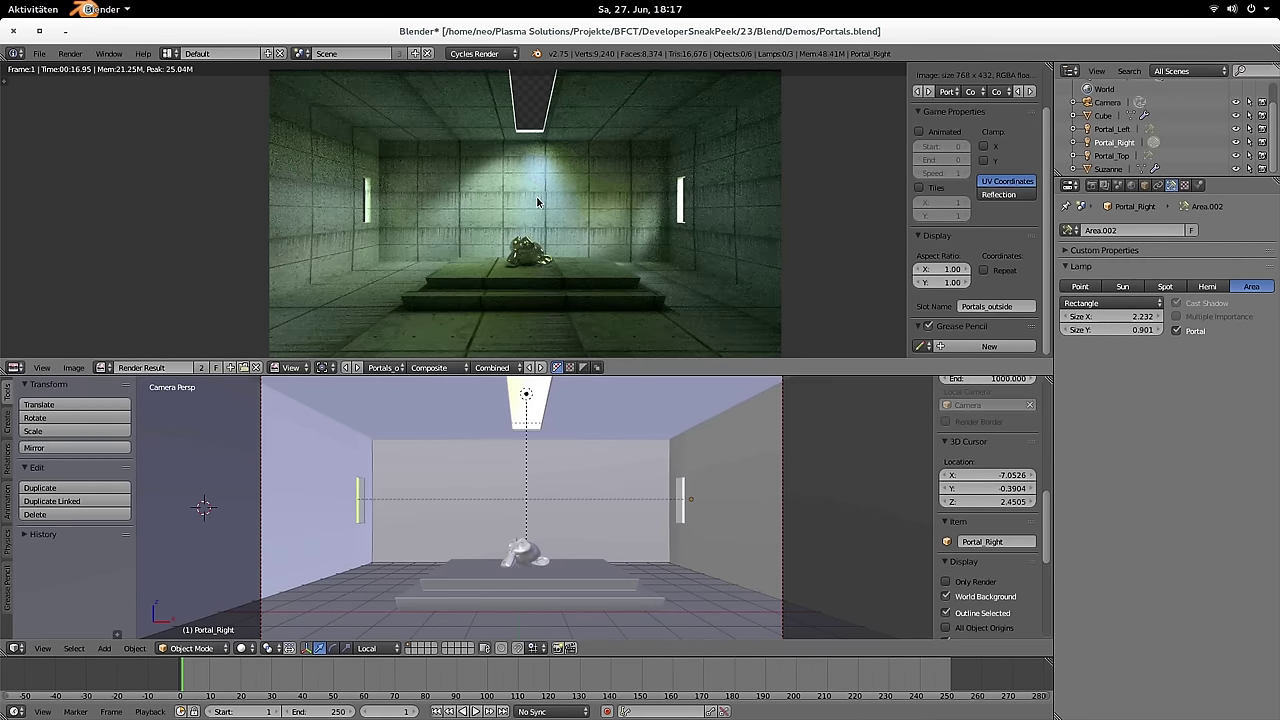
{"action": "key", "text": "j"}
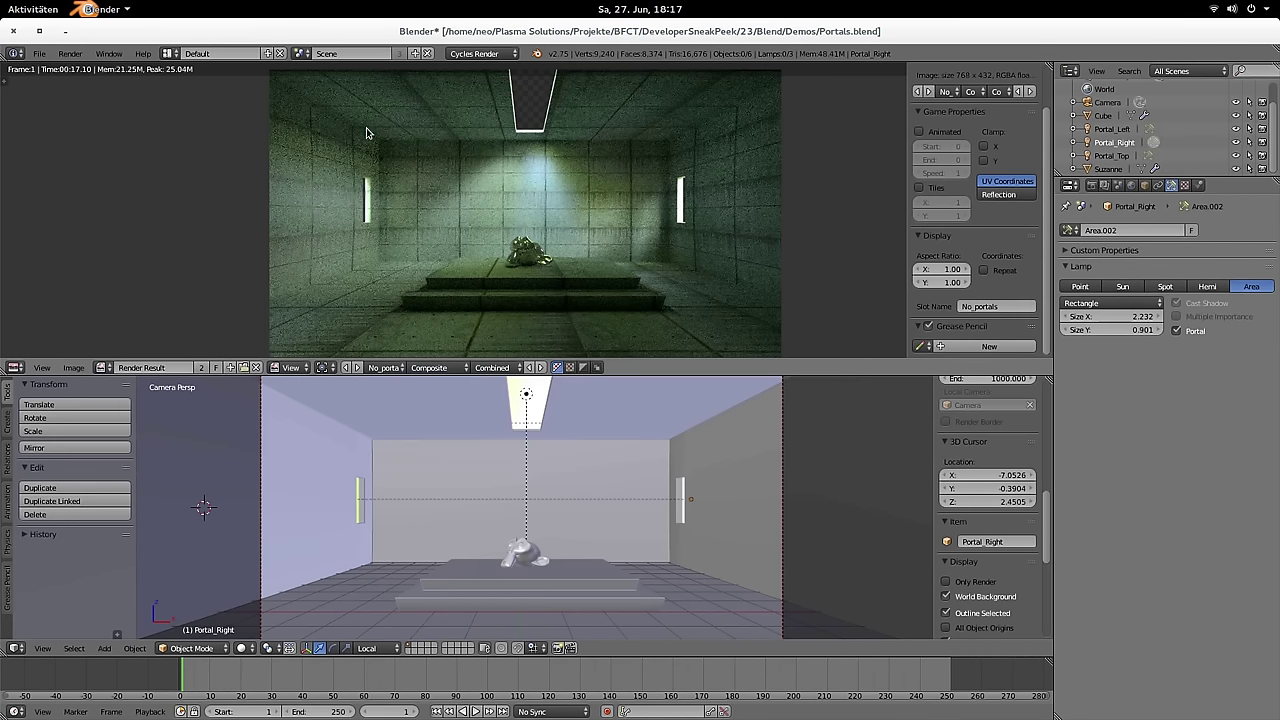
{"action": "key", "text": "j"}
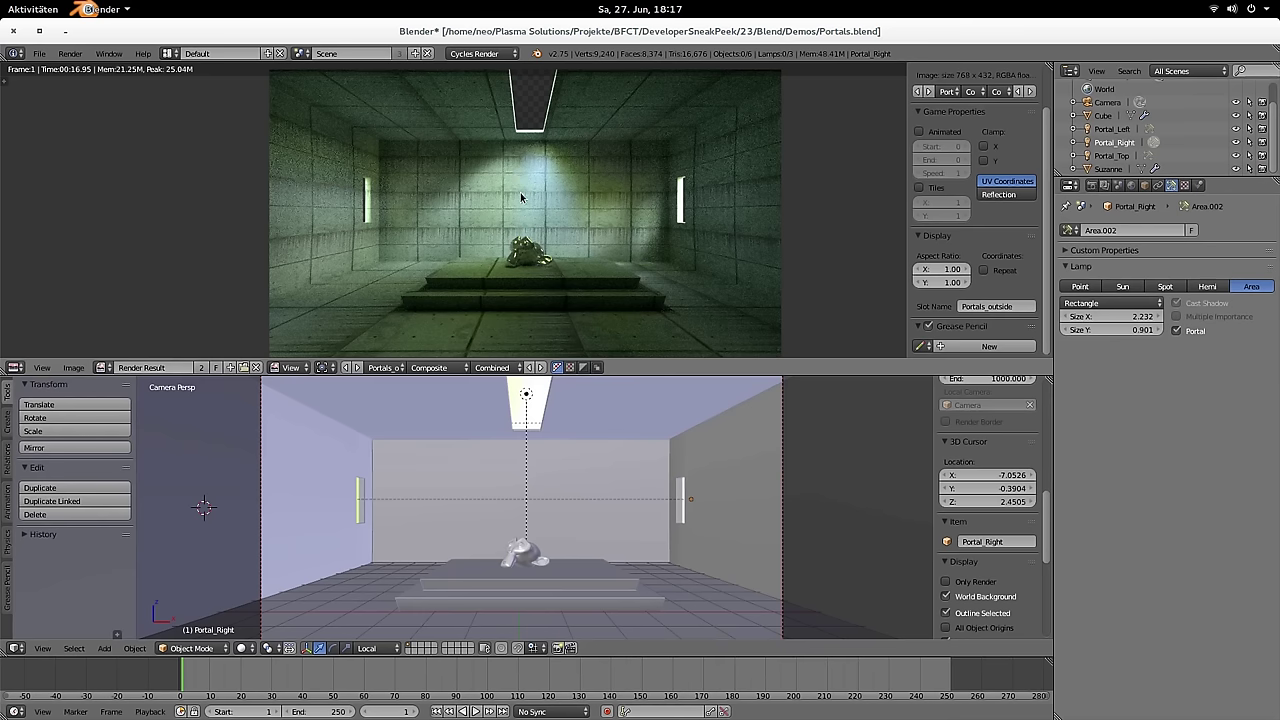
{"action": "middle_click_drag", "start_coordinate": [530, 470], "coordinate": [563, 455]}
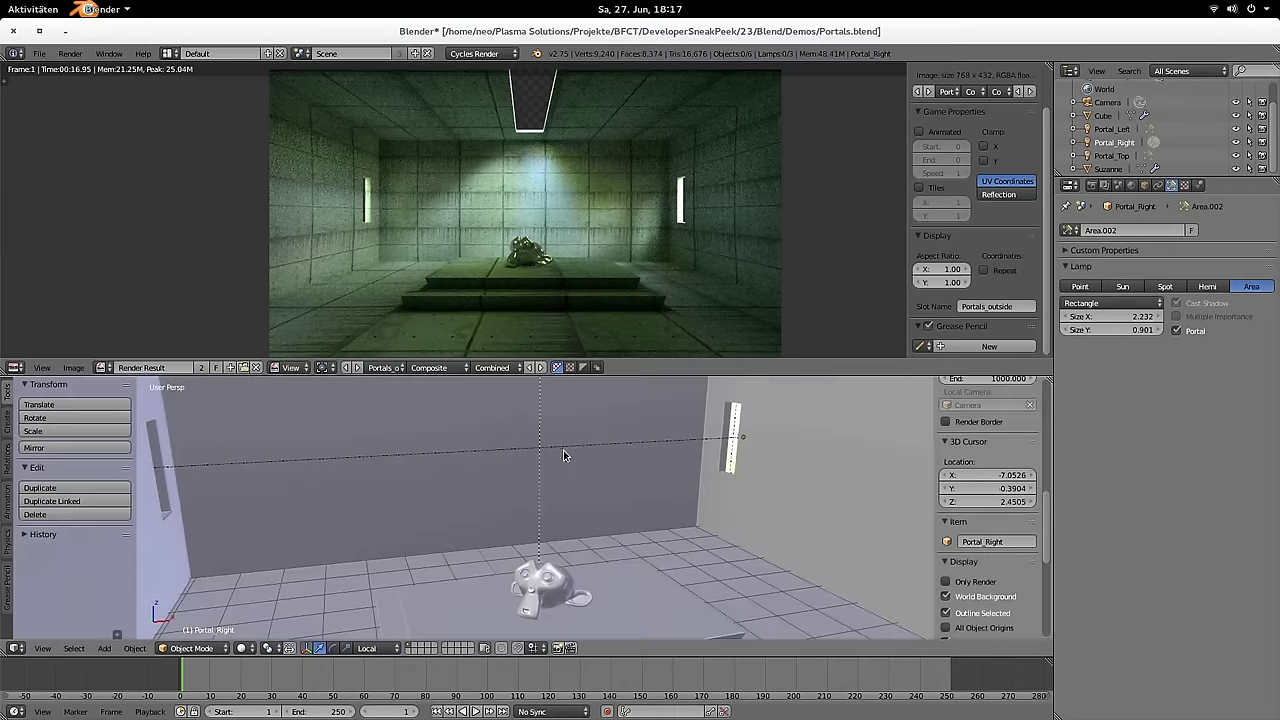
{"action": "scroll", "coordinate": [580, 447], "scroll_direction": "down", "scroll_amount": 5}
Step: Select the top portal lamp, return to camera view and switch to the portals_inside render slot
{"action": "right_click", "coordinate": [549, 411]}
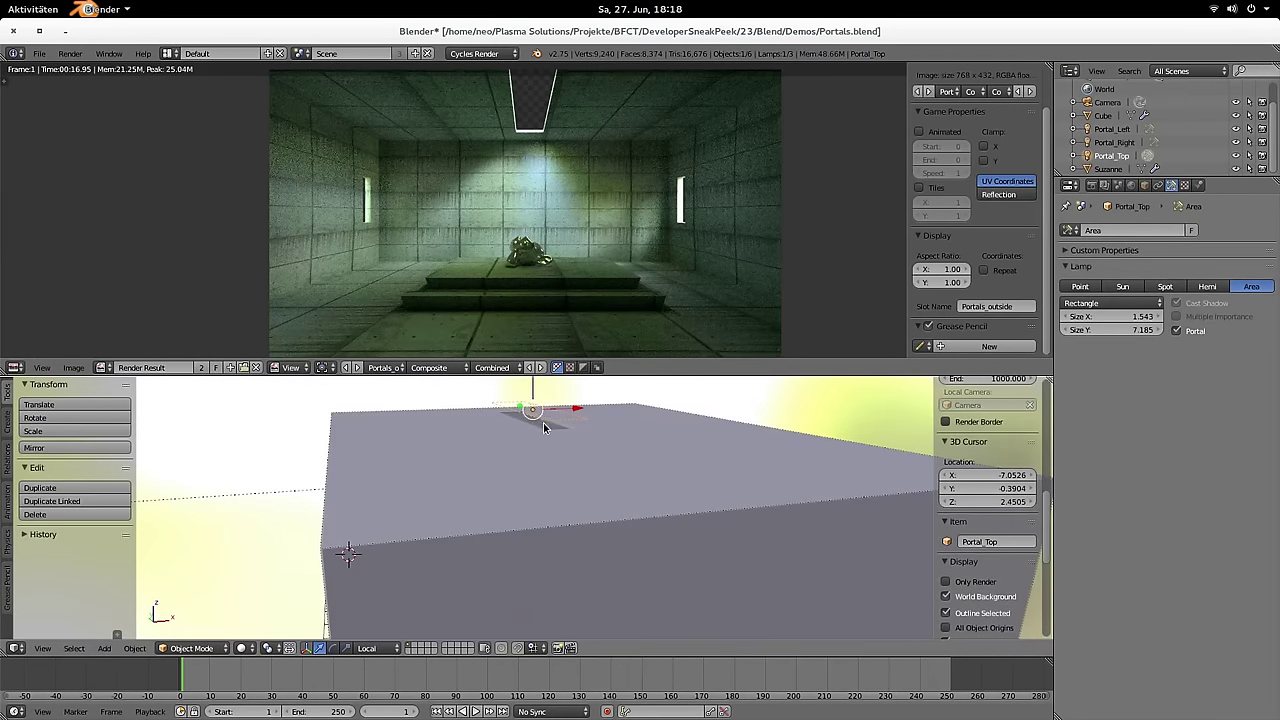
{"action": "middle_click_drag", "start_coordinate": [533, 400], "coordinate": [628, 448]}
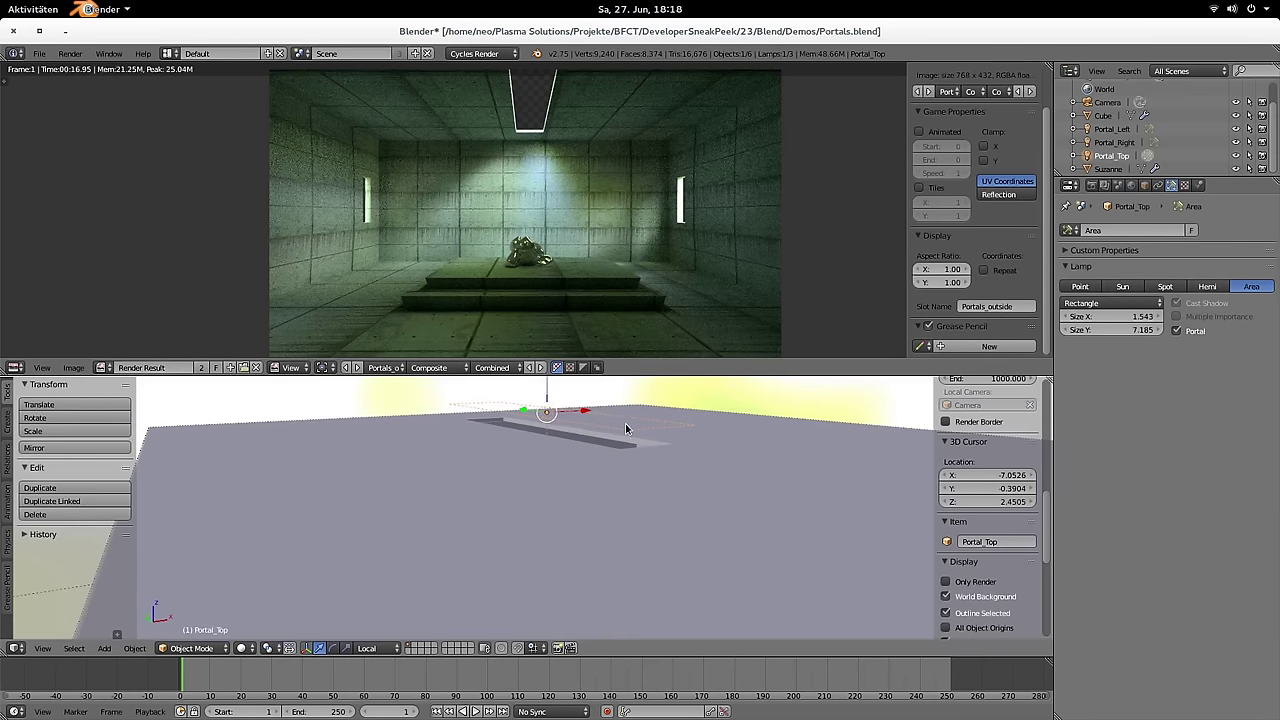
{"action": "key", "text": "KP_0"}
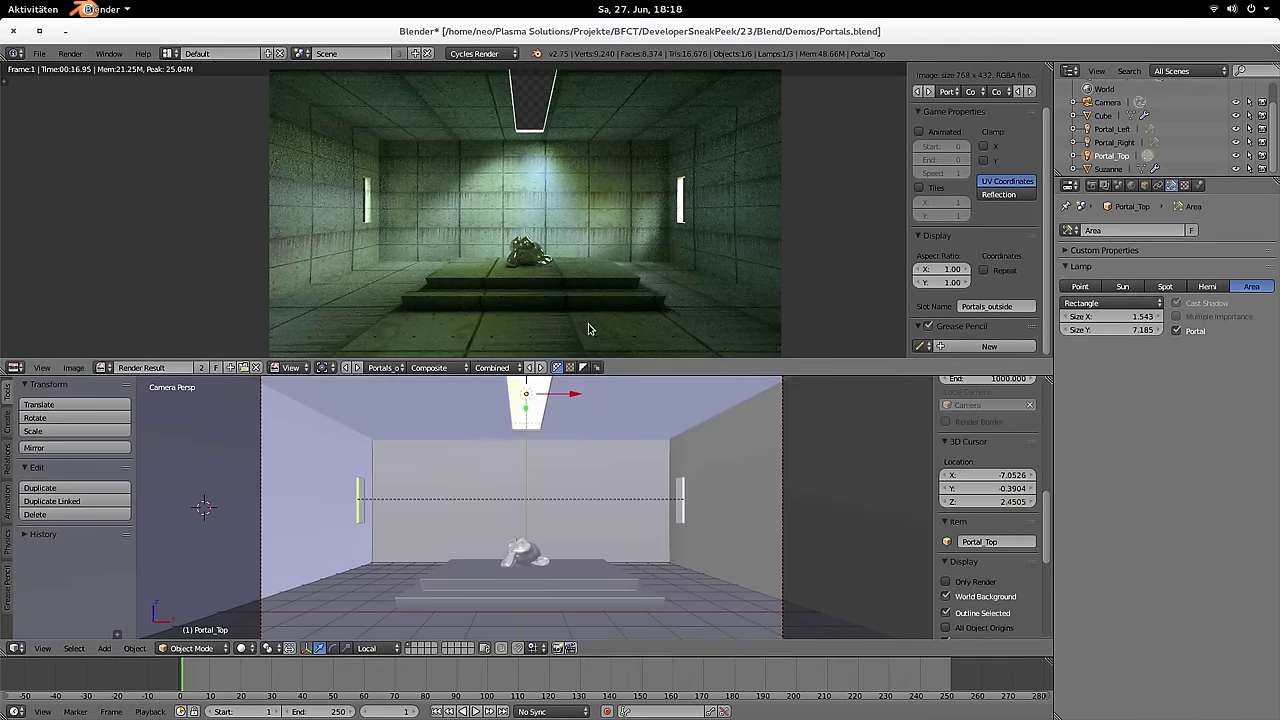
{"action": "key", "text": "j"}
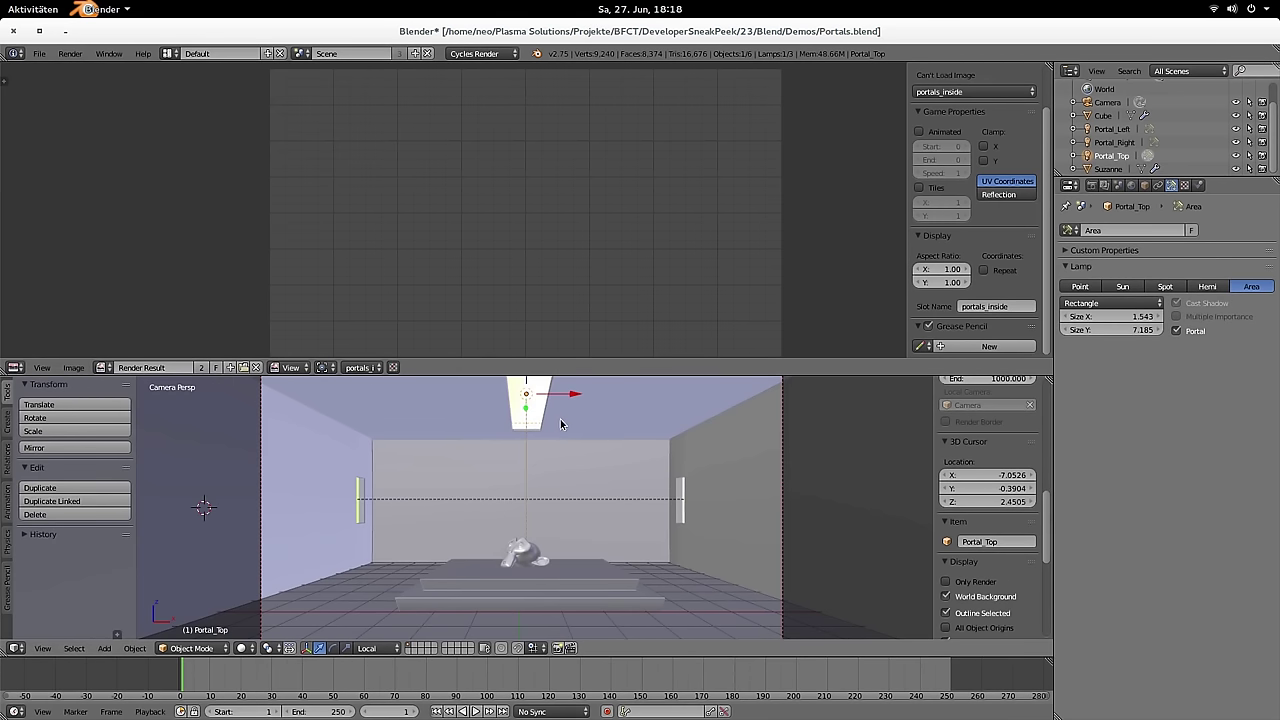
Step: Select all three portal lamps, move them along local Z into the room, and render
{"action": "left_click", "coordinate": [1112, 129]}
{"action": "left_click", "coordinate": [1113, 142], "text": "ctrl"}
{"action": "left_click", "coordinate": [1113, 156], "text": "ctrl"}
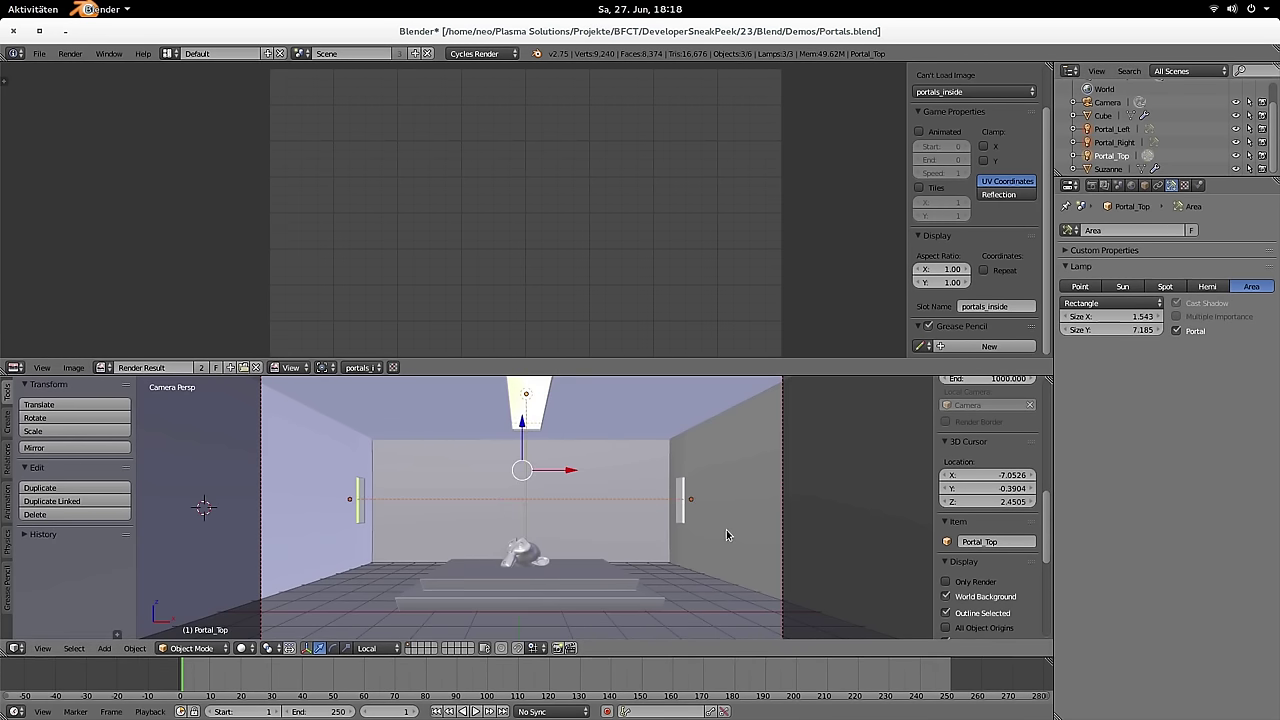
{"action": "key", "text": "g"}
{"action": "key", "text": "z"}
{"action": "key", "text": "z"}
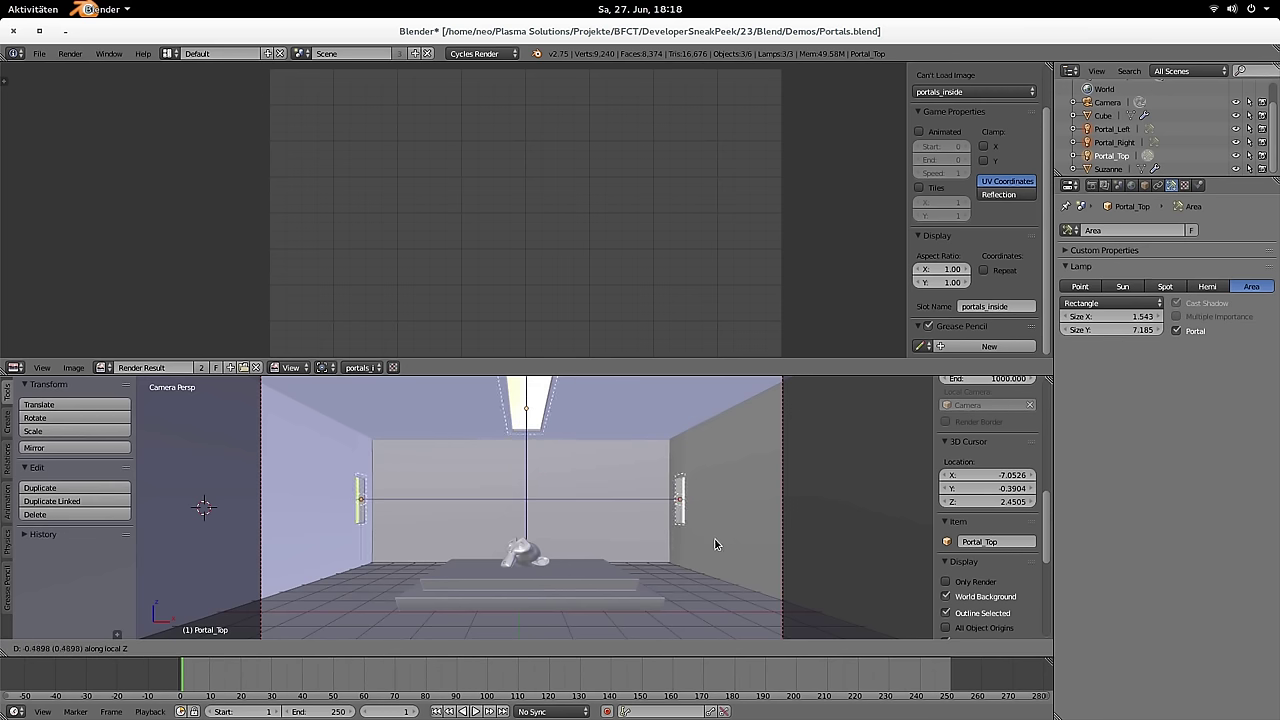
{"action": "left_click", "coordinate": [715, 541]}
{"action": "key", "text": "F12"}
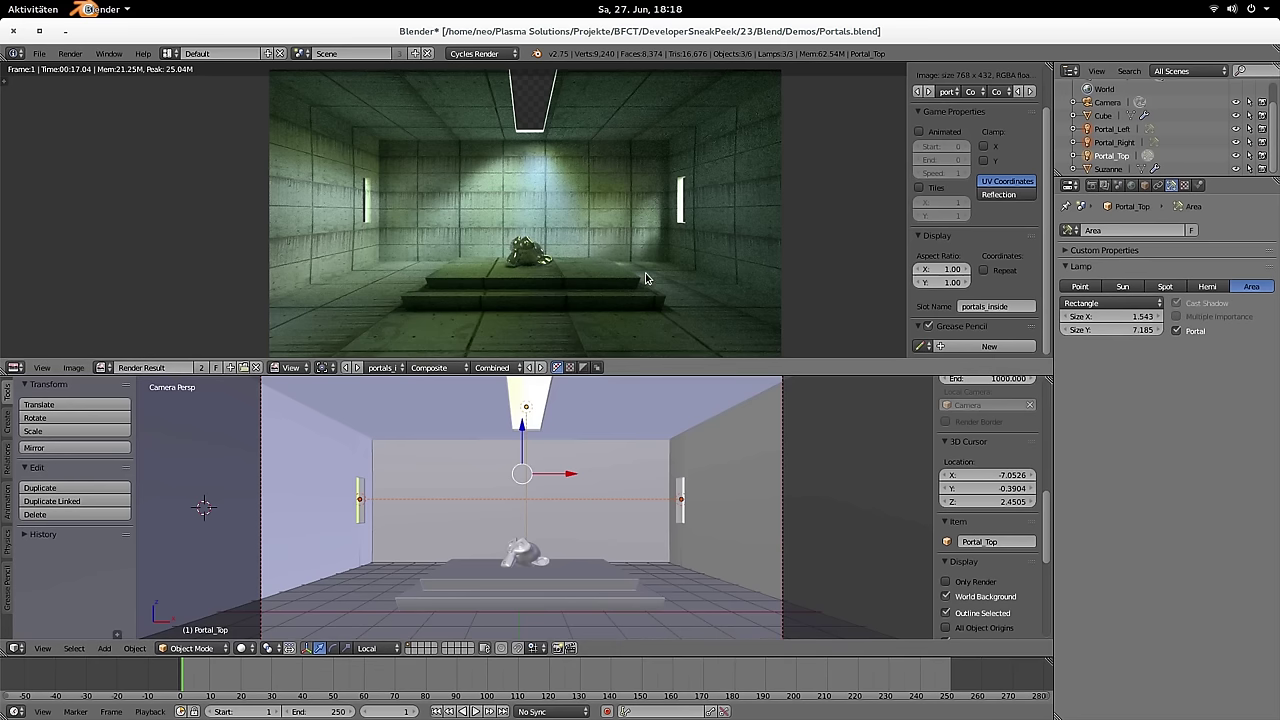
{"action": "key", "text": "j"}
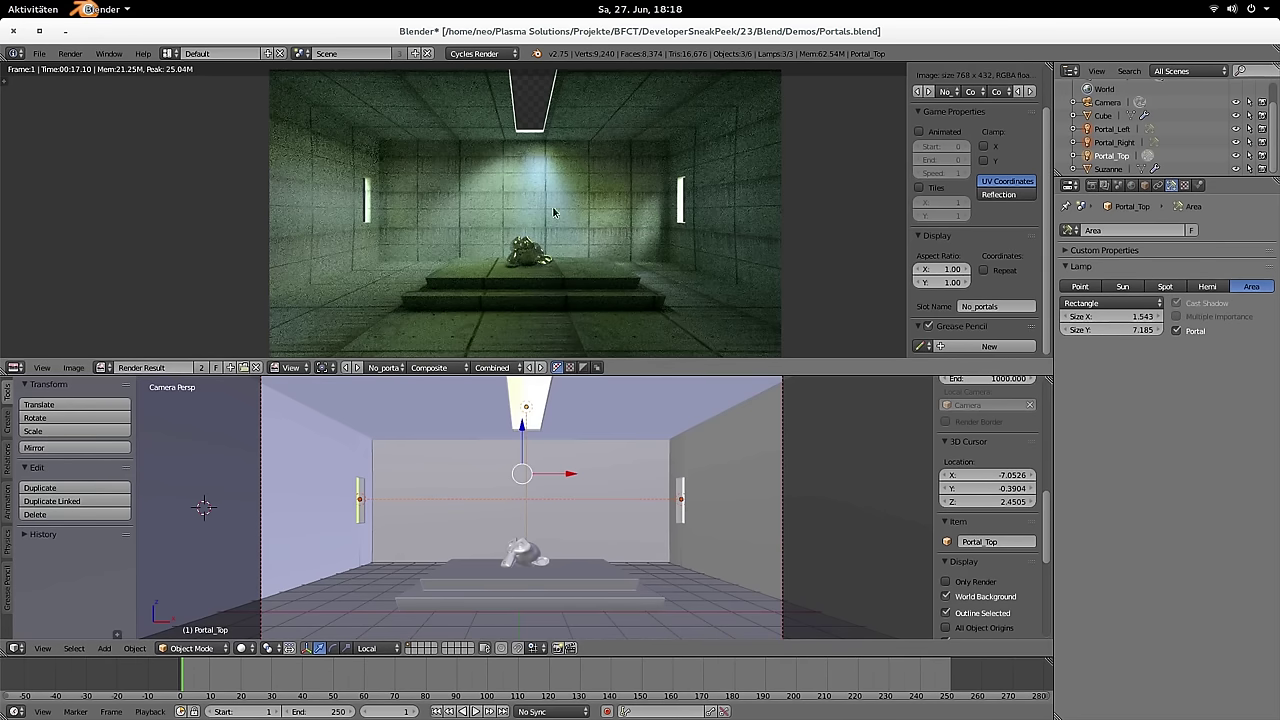
{"action": "key", "text": "j"}
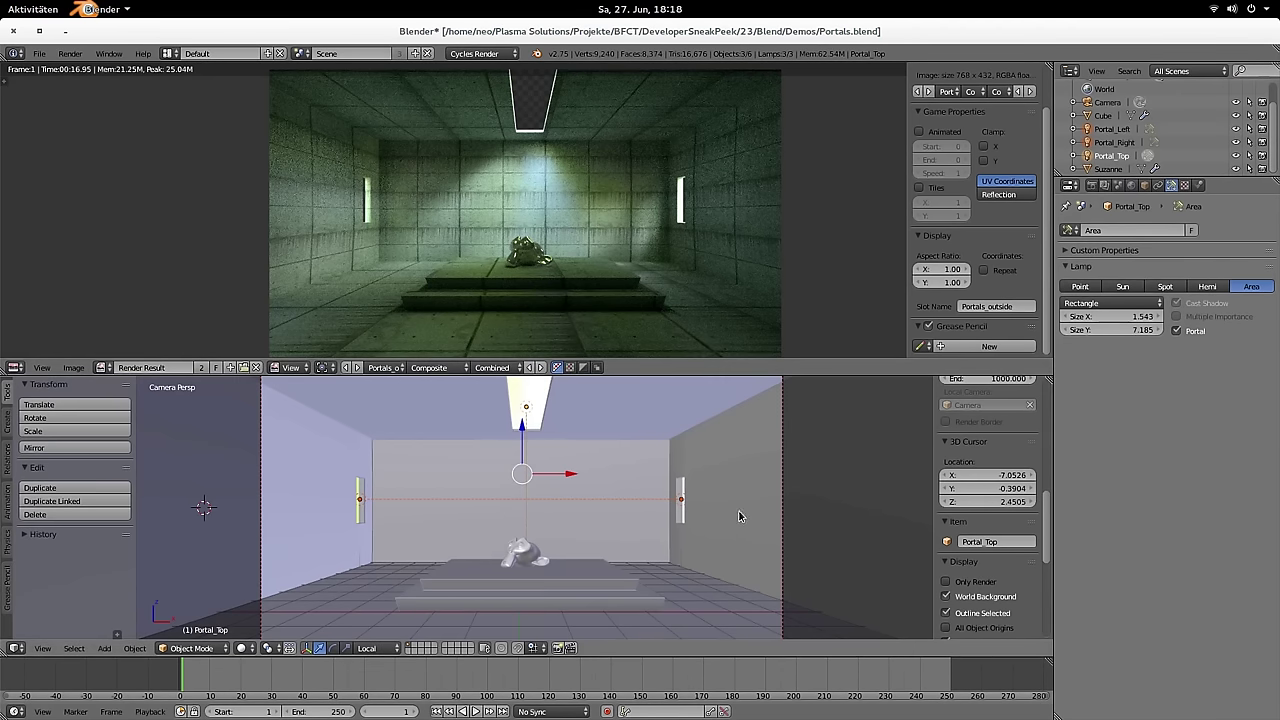
{"action": "key", "text": "j"}
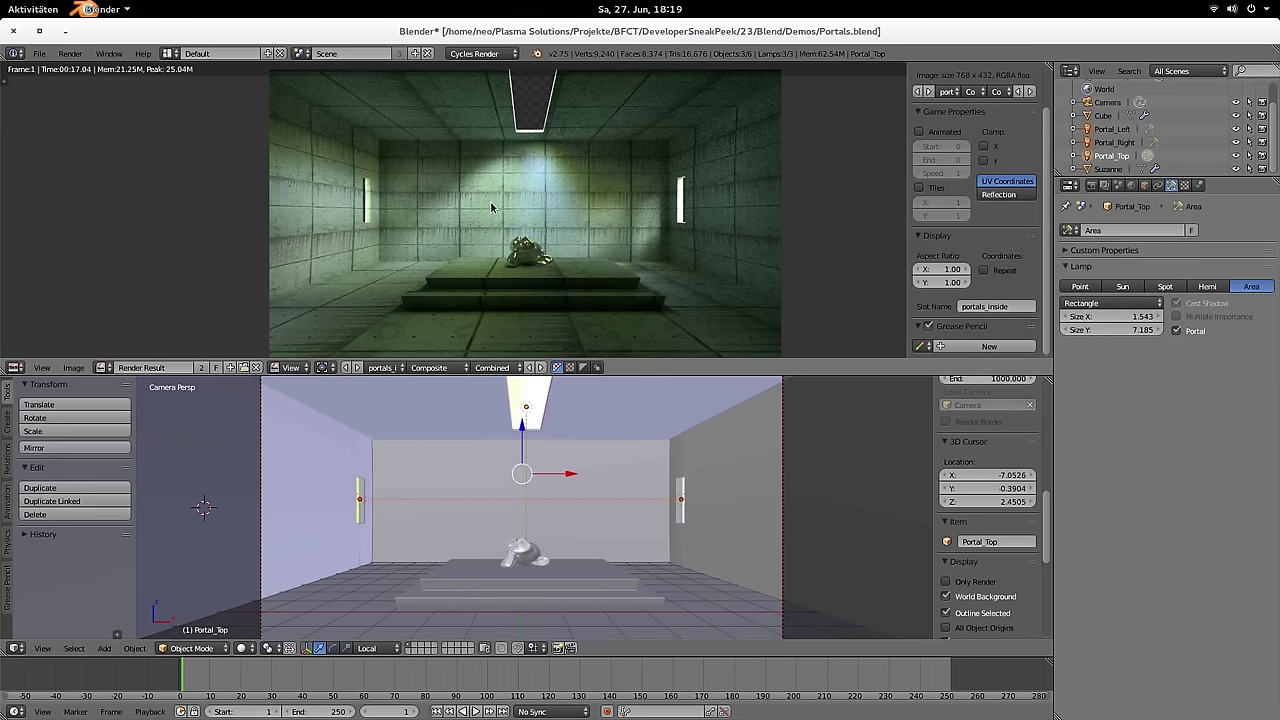
{"action": "left_click", "coordinate": [390, 368]}
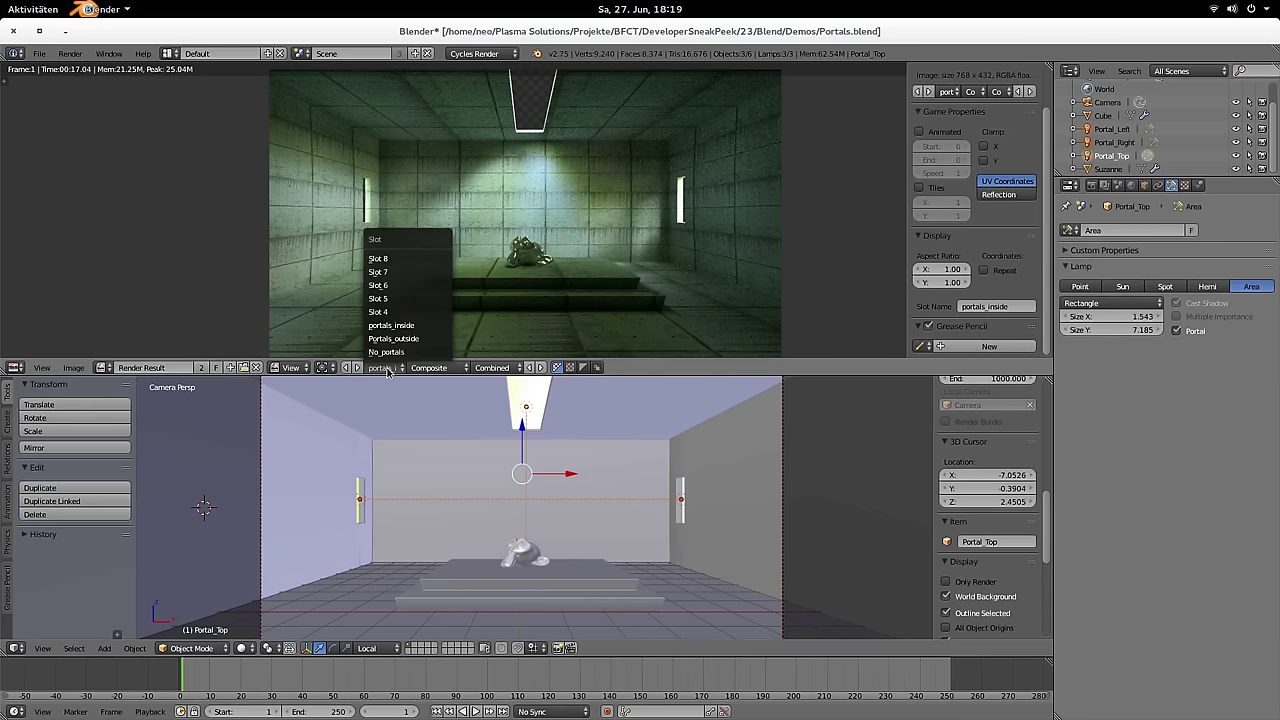
{"action": "left_click", "coordinate": [403, 339]}
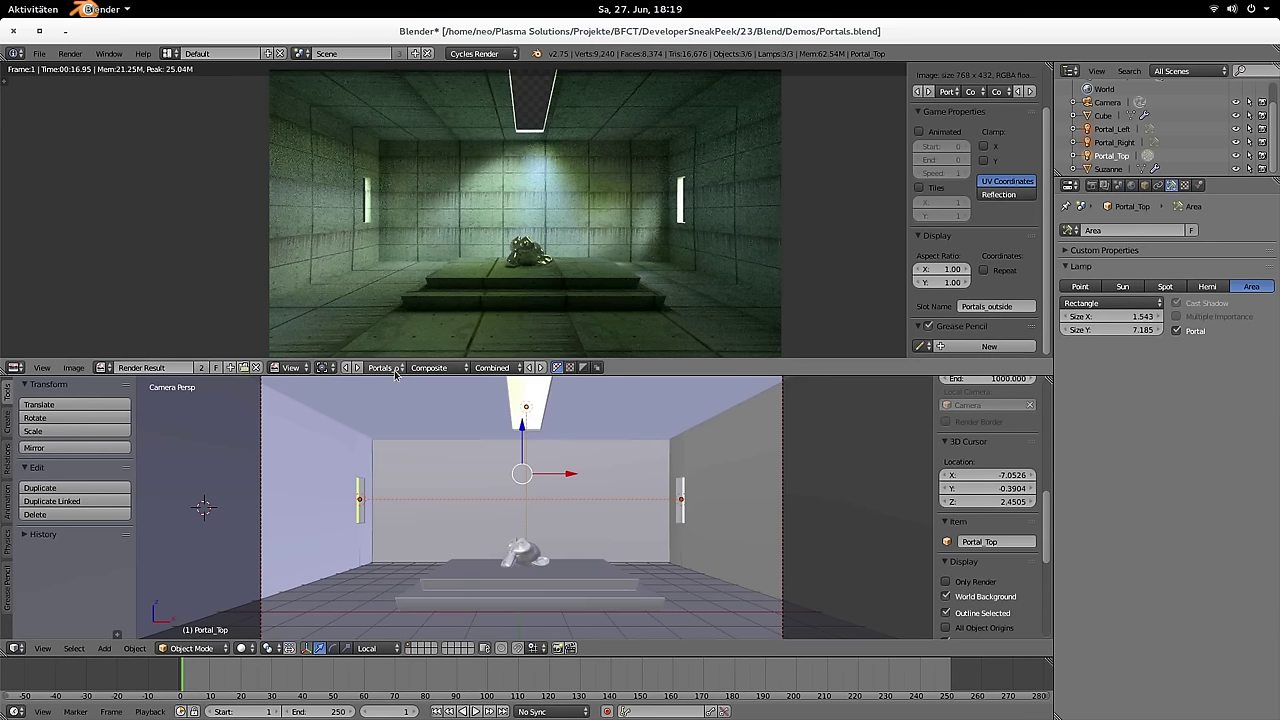
{"action": "left_click", "coordinate": [395, 370]}
{"action": "left_click", "coordinate": [392, 324]}
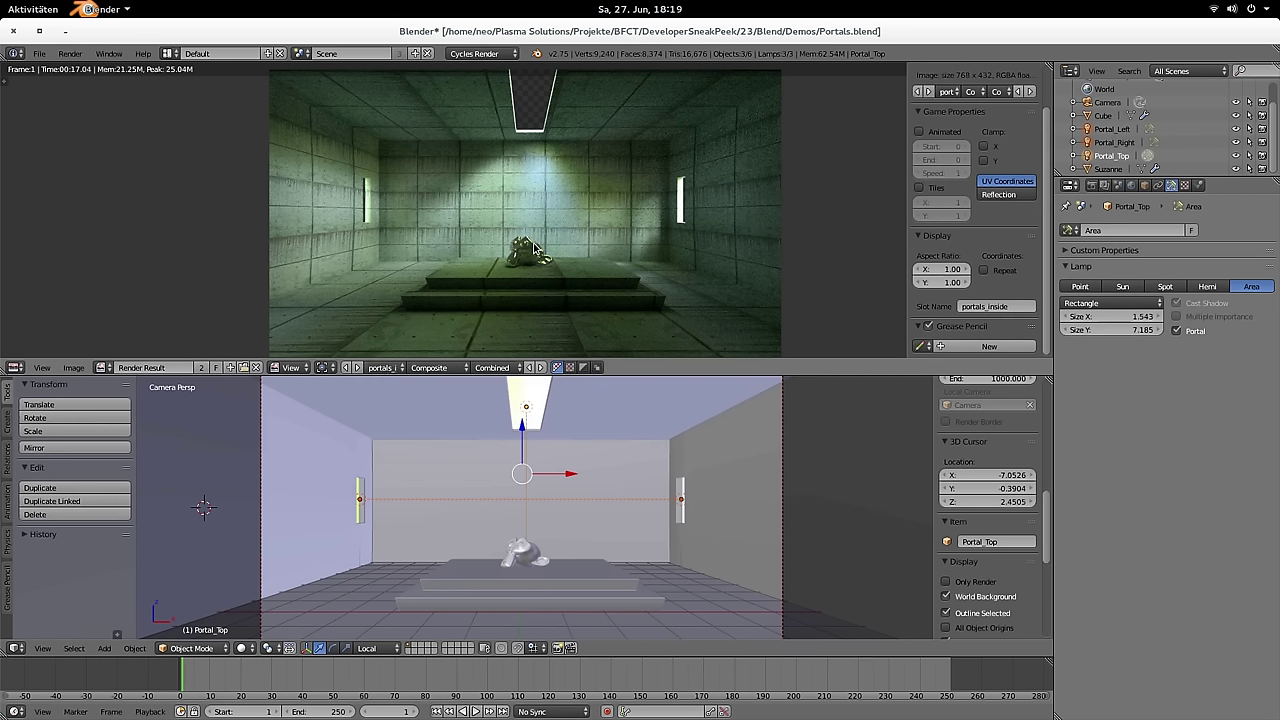
{"action": "left_click", "coordinate": [385, 368]}
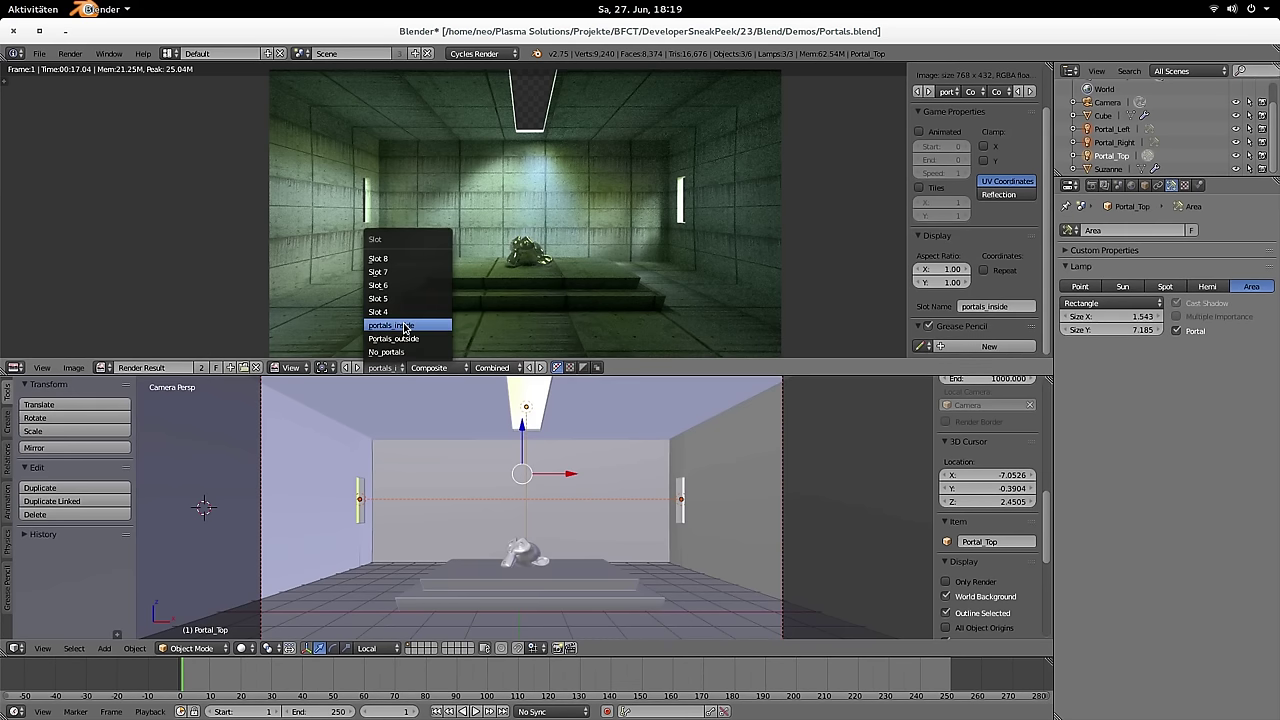
{"action": "left_click", "coordinate": [405, 328]}
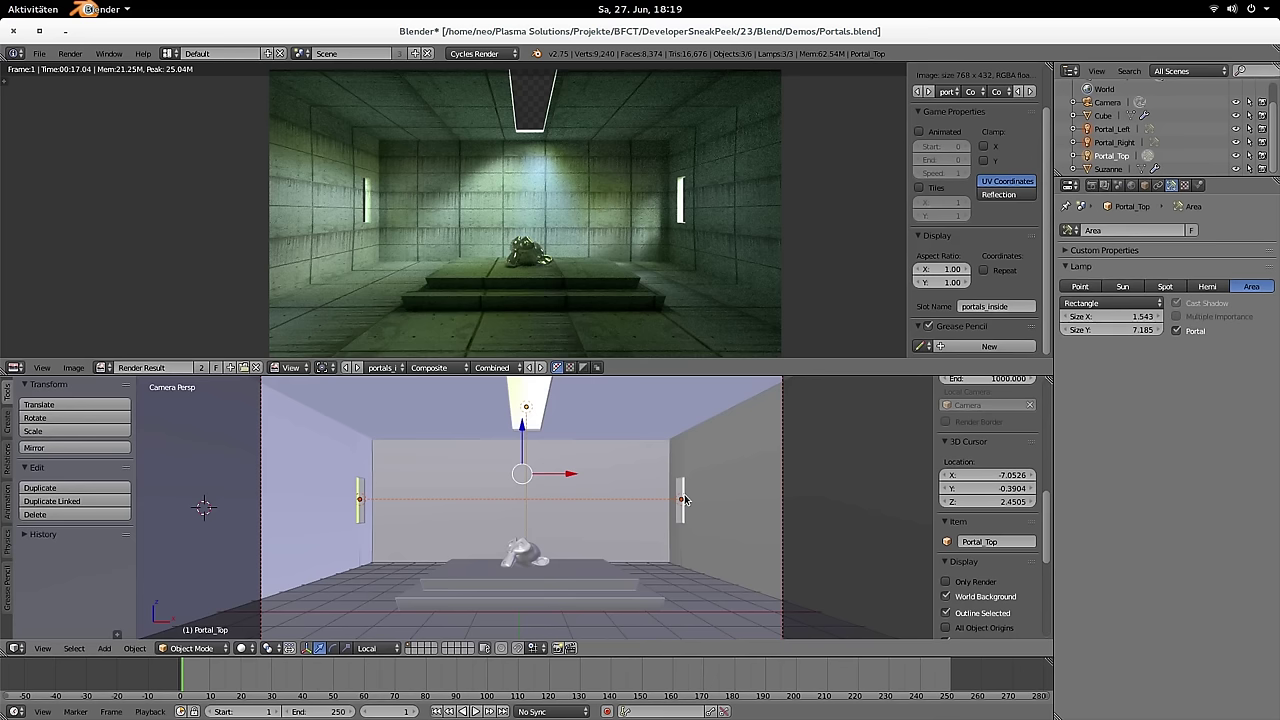
Step: Enter a #frame driver expression in the Cycles sampling Seed field
{"action": "left_click", "coordinate": [1094, 186]}
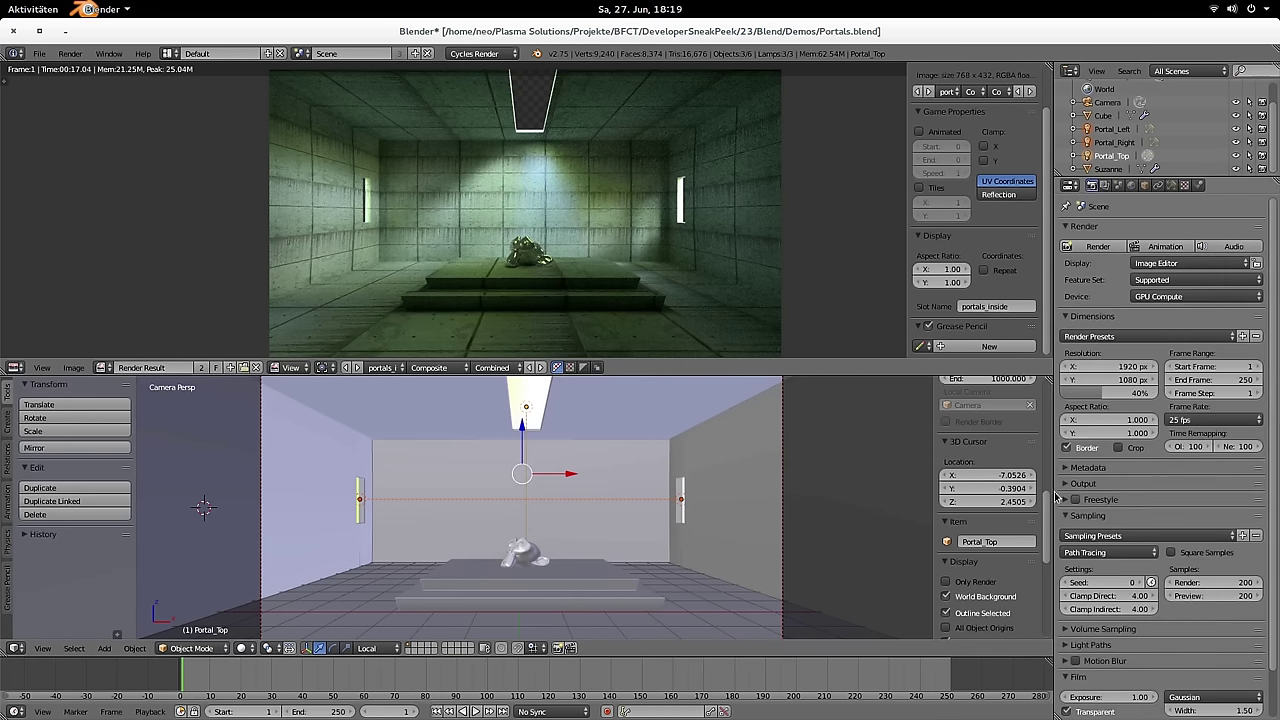
{"action": "scroll", "coordinate": [1148, 540], "scroll_direction": "down", "scroll_amount": 1}
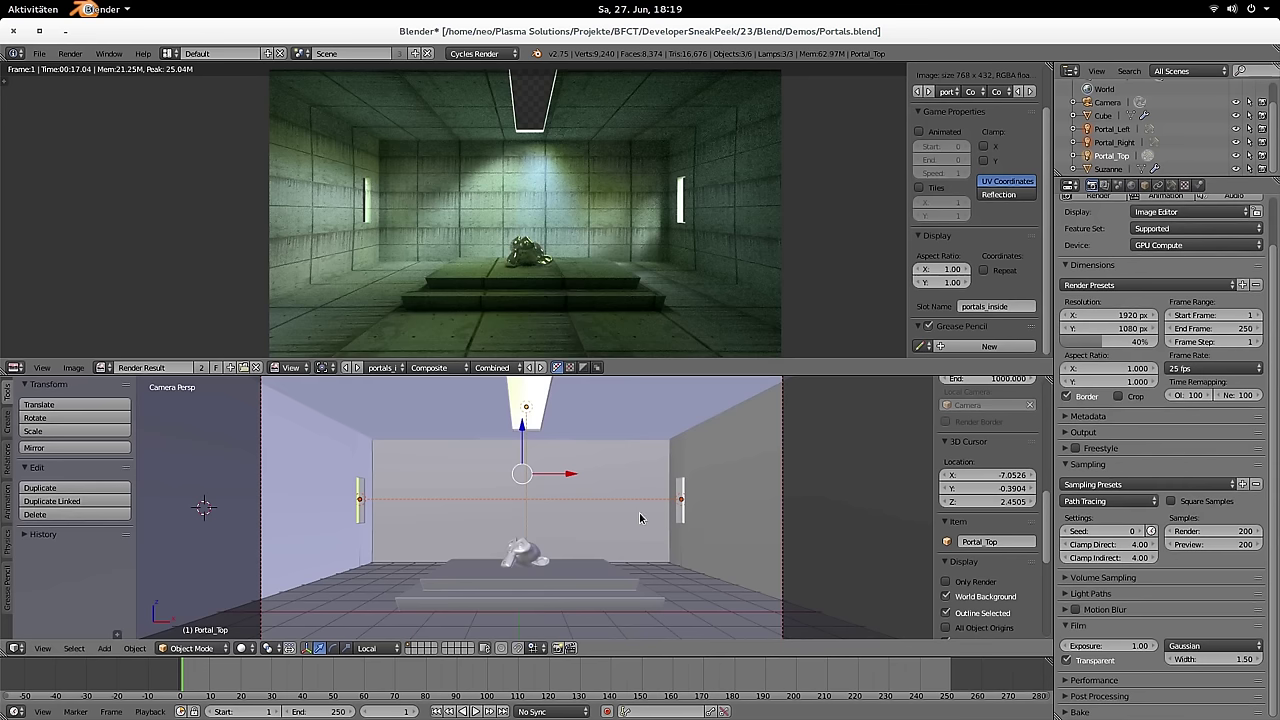
{"action": "left_click", "coordinate": [1092, 531]}
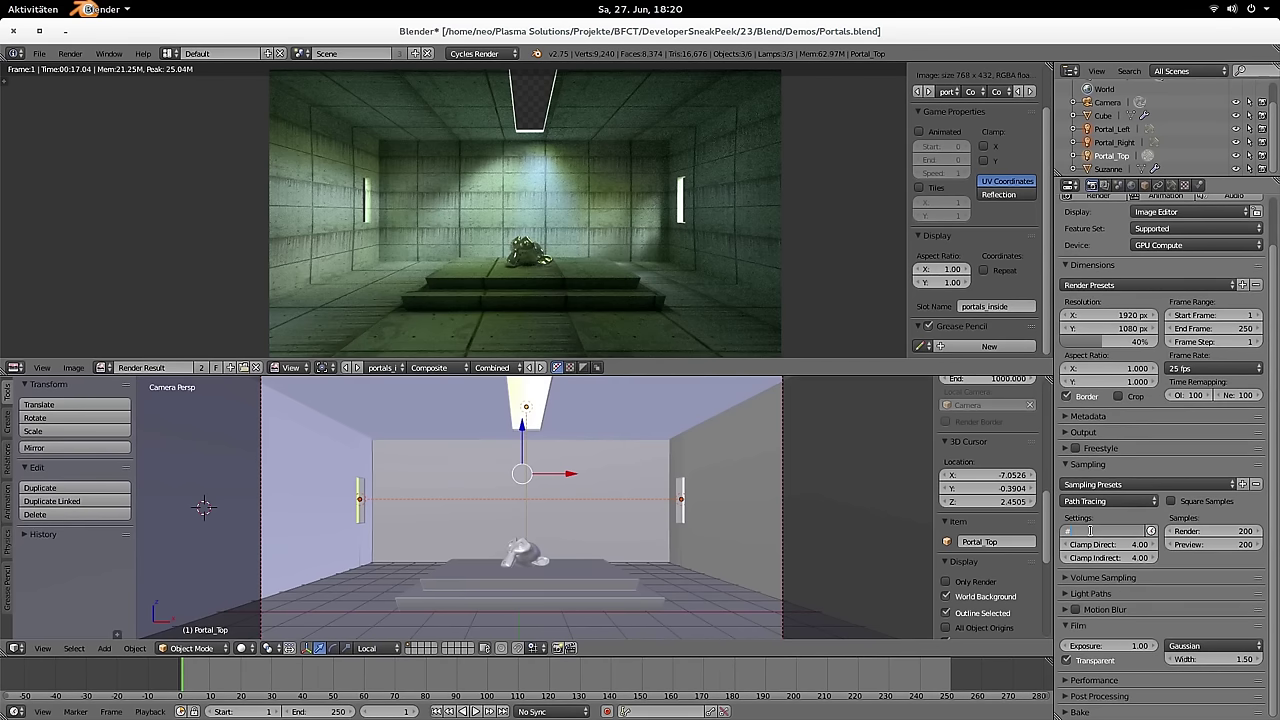
{"action": "type", "text": "#FRAME"}
{"action": "key", "text": "Return"}
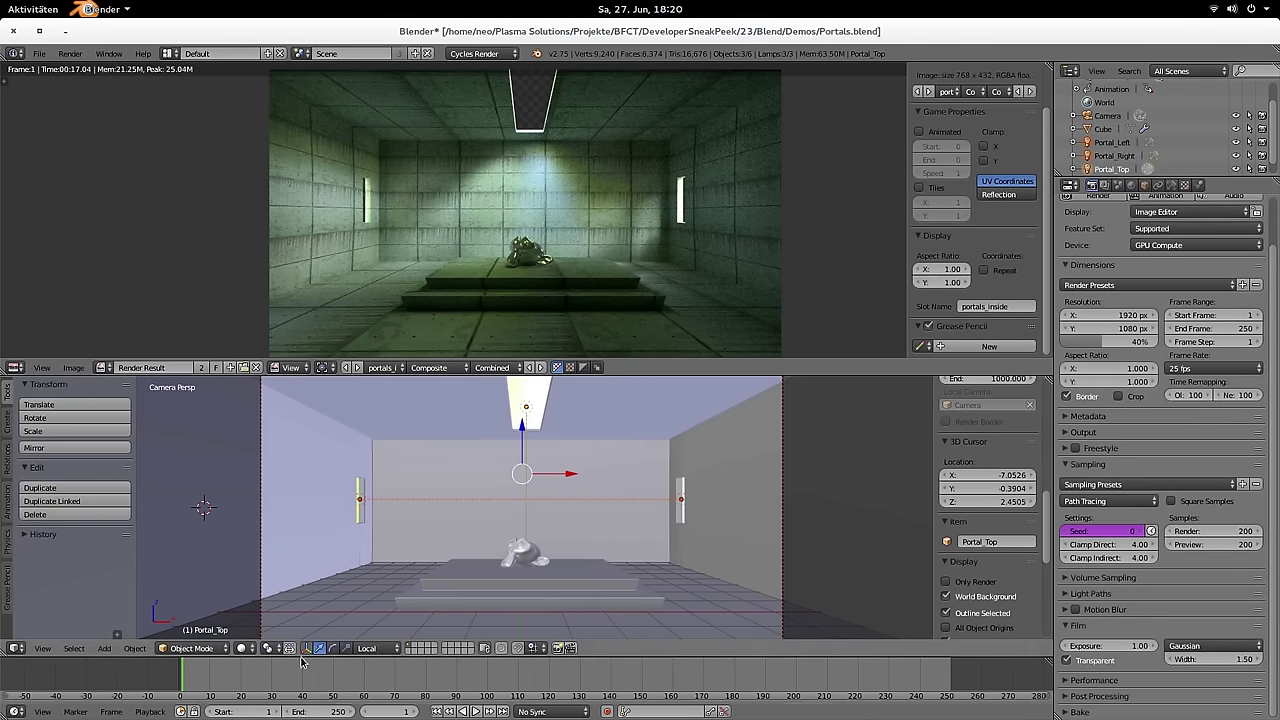
Step: Step between frames 22 and 23, then re-enter the #frame Seed expression and advance a frame
{"action": "left_click_drag", "start_coordinate": [205, 680], "coordinate": [242, 679]}
{"action": "key", "text": "Right"}
{"action": "key", "text": "Right"}
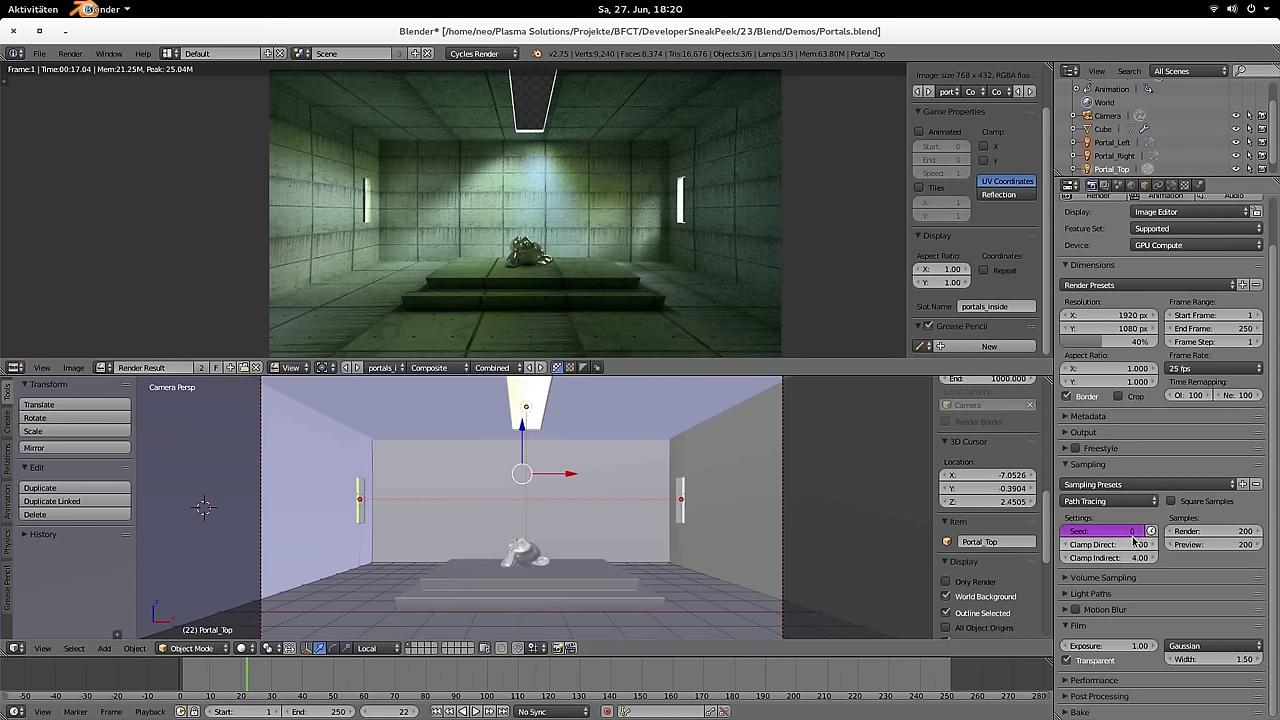
{"action": "key", "text": "Left"}
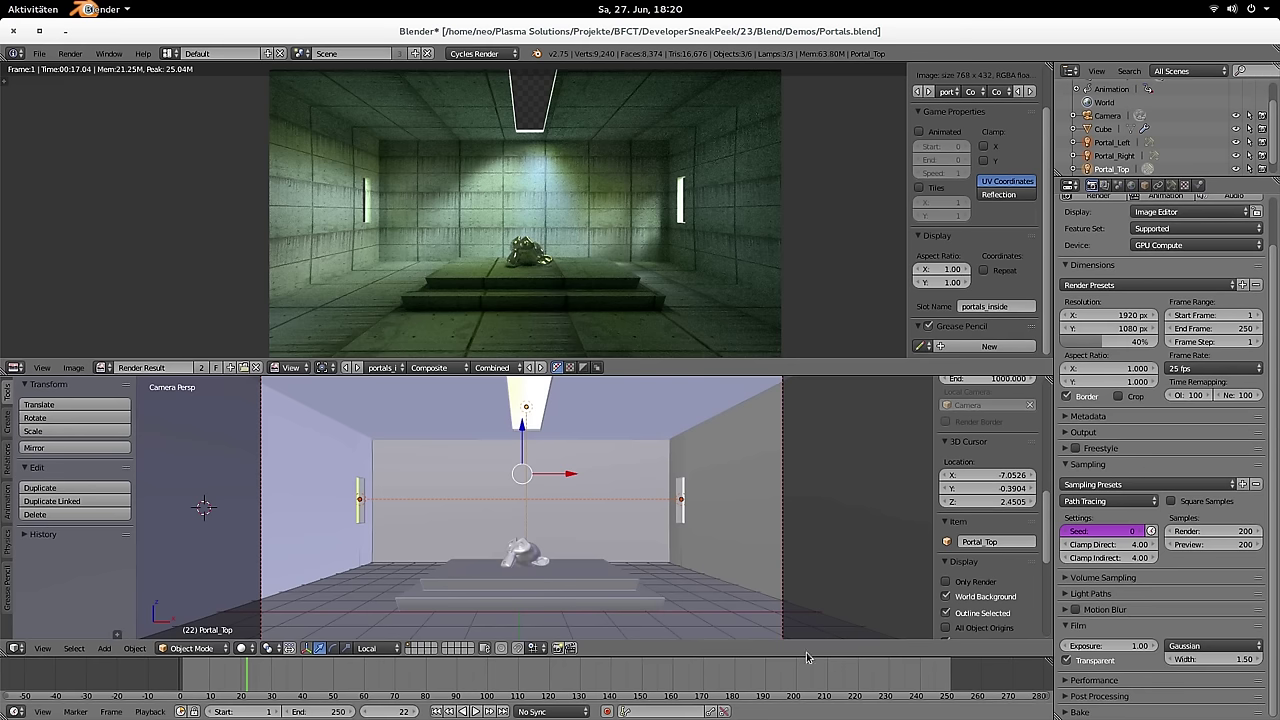
{"action": "key", "text": "Right"}
{"action": "double_click", "coordinate": [1100, 531]}
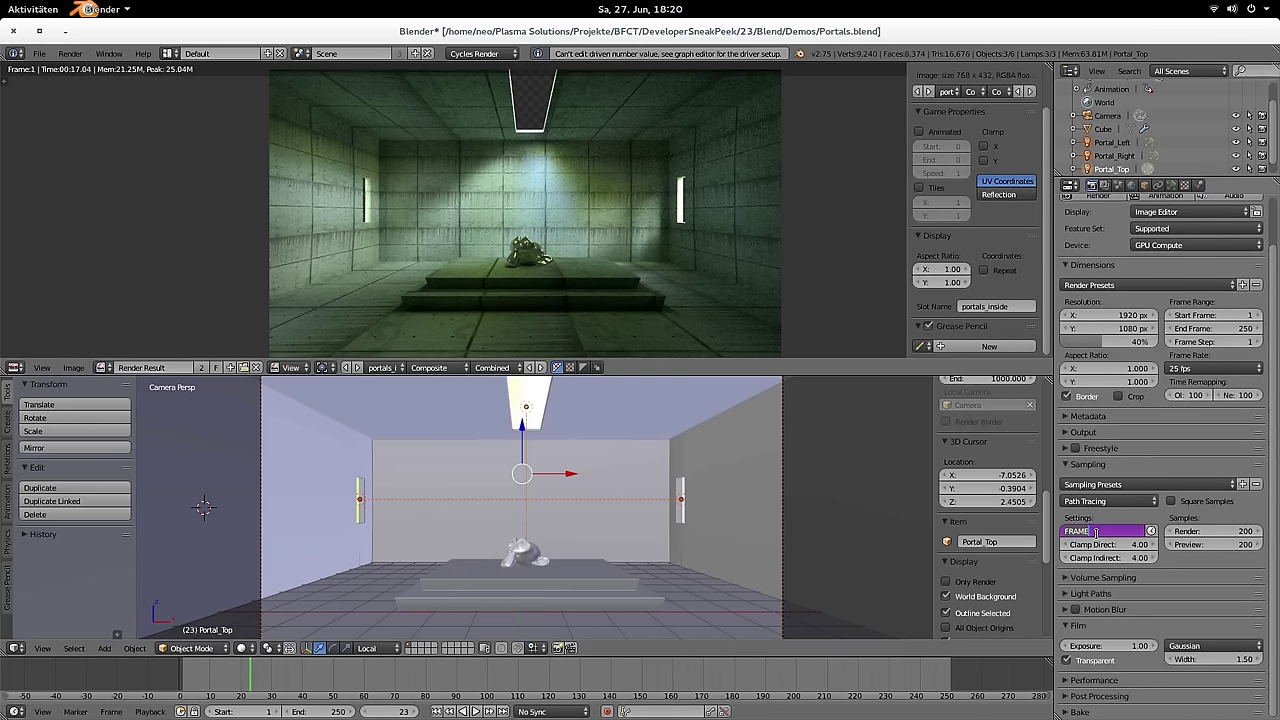
{"action": "type", "text": "#"}
{"action": "key", "text": "Return"}
{"action": "key", "text": "Right"}
{"action": "key", "text": "Right"}
{"action": "key", "text": "Right"}
Step: Delete the Seed driver, re-apply the #frame expression and scrub the timeline to check it
{"action": "right_click", "coordinate": [1128, 533]}
{"action": "left_click", "coordinate": [1106, 545]}
{"action": "left_click", "coordinate": [1125, 530]}
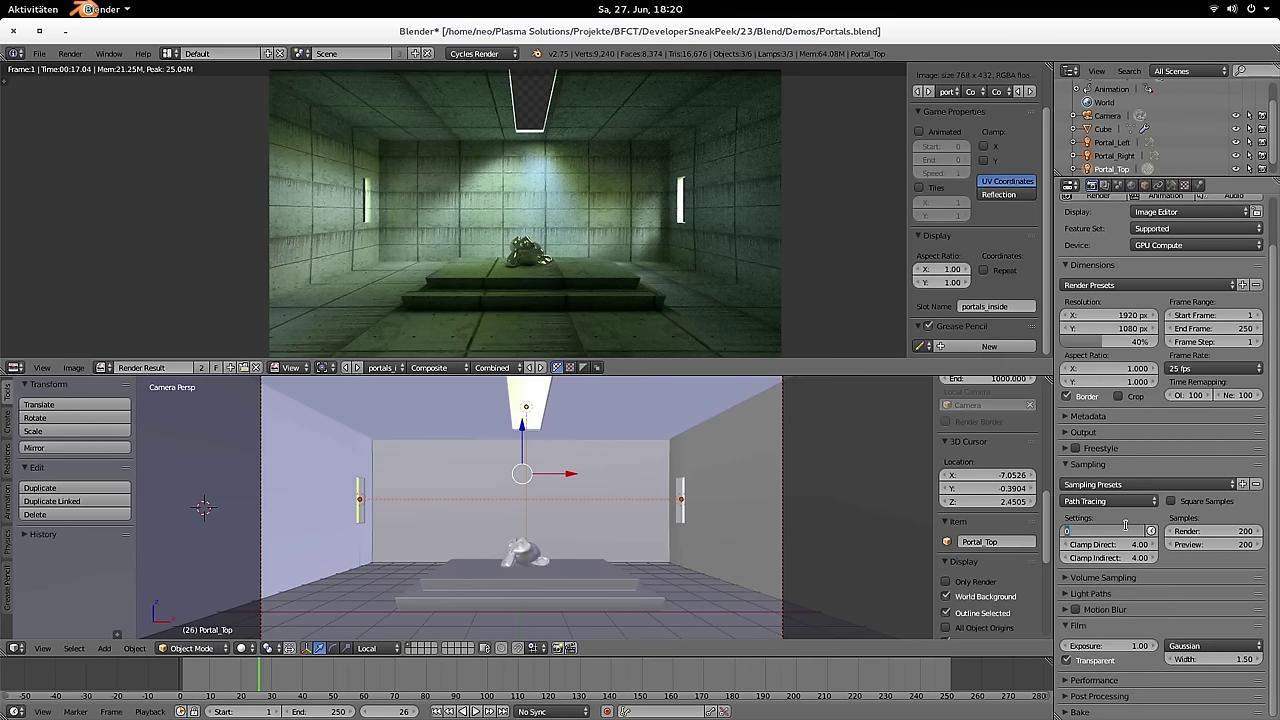
{"action": "key", "text": "Return"}
{"action": "key", "text": "Right"}
{"action": "key", "text": "Right"}
{"action": "key", "text": "Right"}
{"action": "key", "text": "Right"}
{"action": "key", "text": "Right"}
{"action": "key", "text": "Right"}
{"action": "left_click_drag", "start_coordinate": [370, 674], "coordinate": [603, 684]}
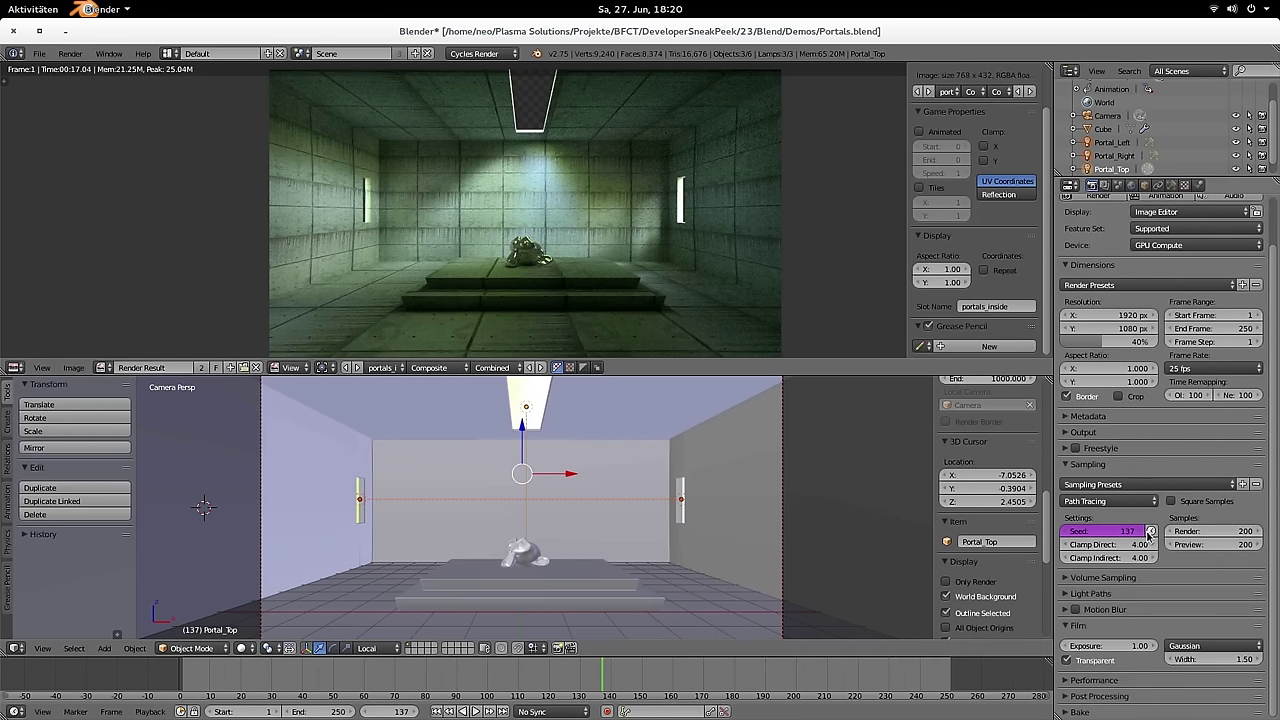
Step: Delete the Seed driver, set the seed to 0, and move the current frame to 78
{"action": "right_click", "coordinate": [1100, 534]}
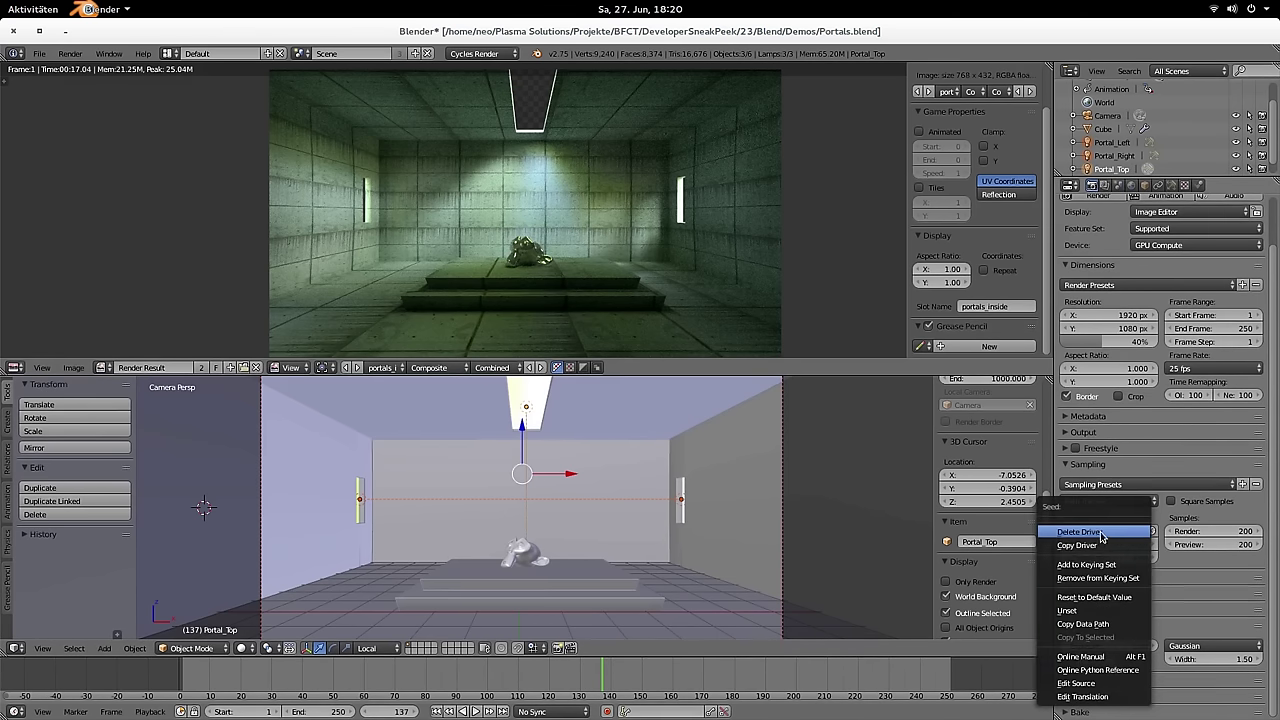
{"action": "left_click", "coordinate": [1101, 532]}
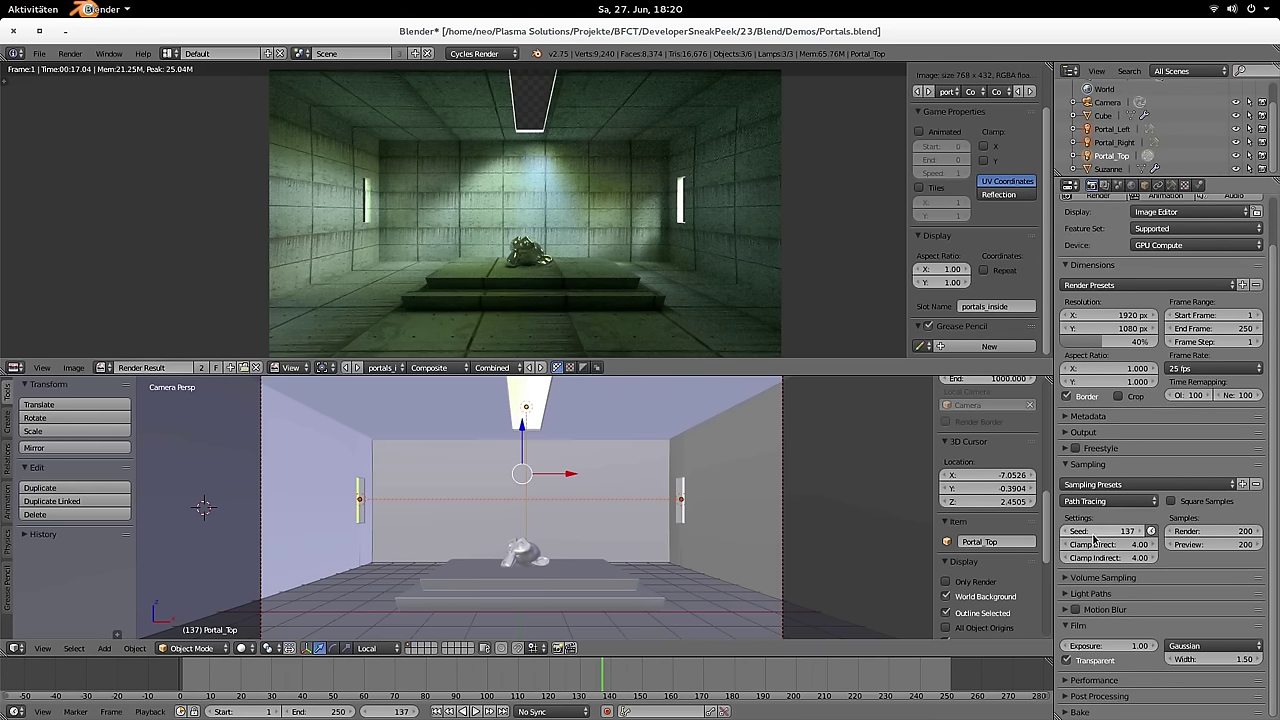
{"action": "left_click", "coordinate": [1110, 530]}
{"action": "type", "text": "0"}
{"action": "key", "text": "Return"}
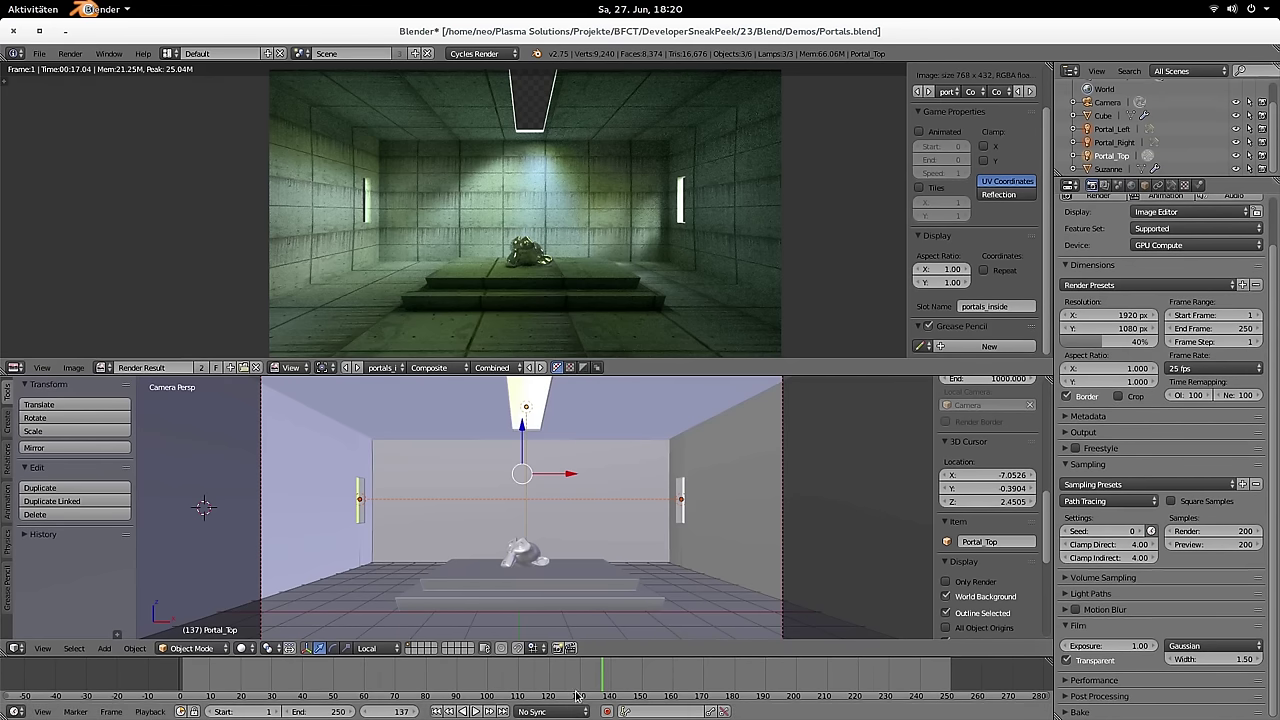
{"action": "left_click_drag", "start_coordinate": [464, 684], "coordinate": [332, 685]}
{"action": "left_click", "coordinate": [421, 685]}
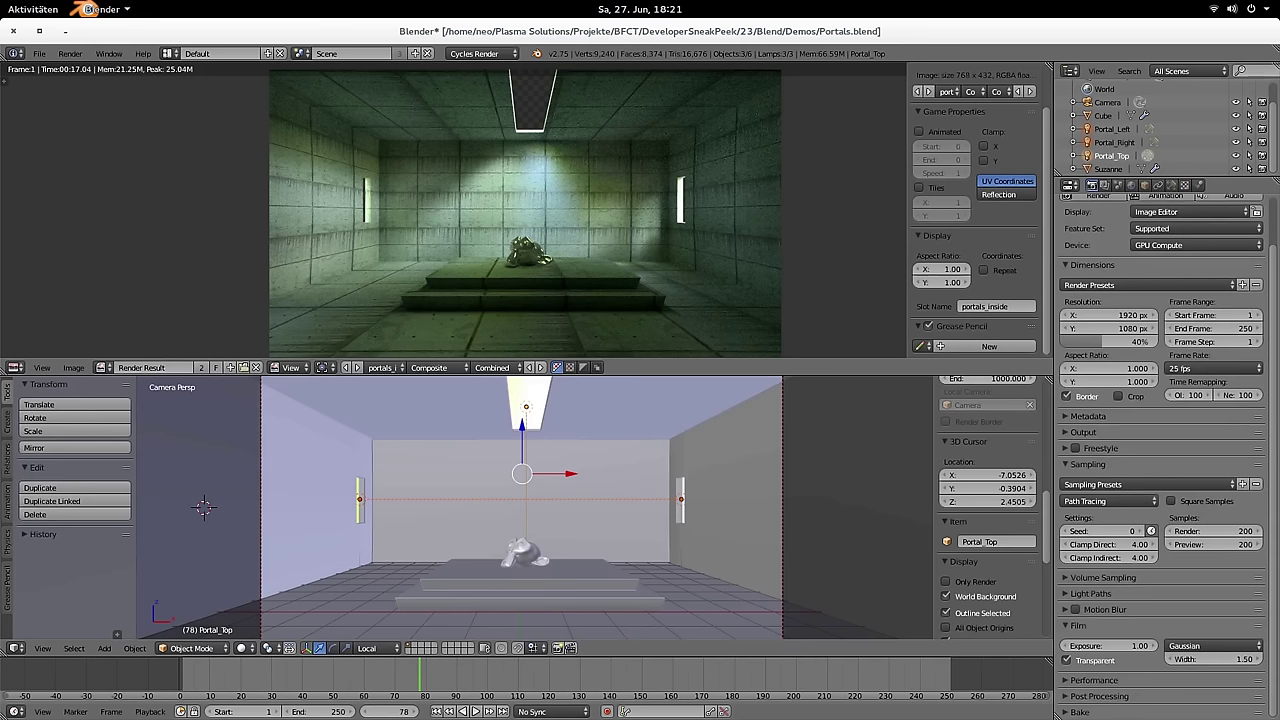
Step: Enable scene Simplify, then duplicate Suzanne and raise the copy's Subsurf viewport levels to 6
{"action": "left_click", "coordinate": [1117, 187]}
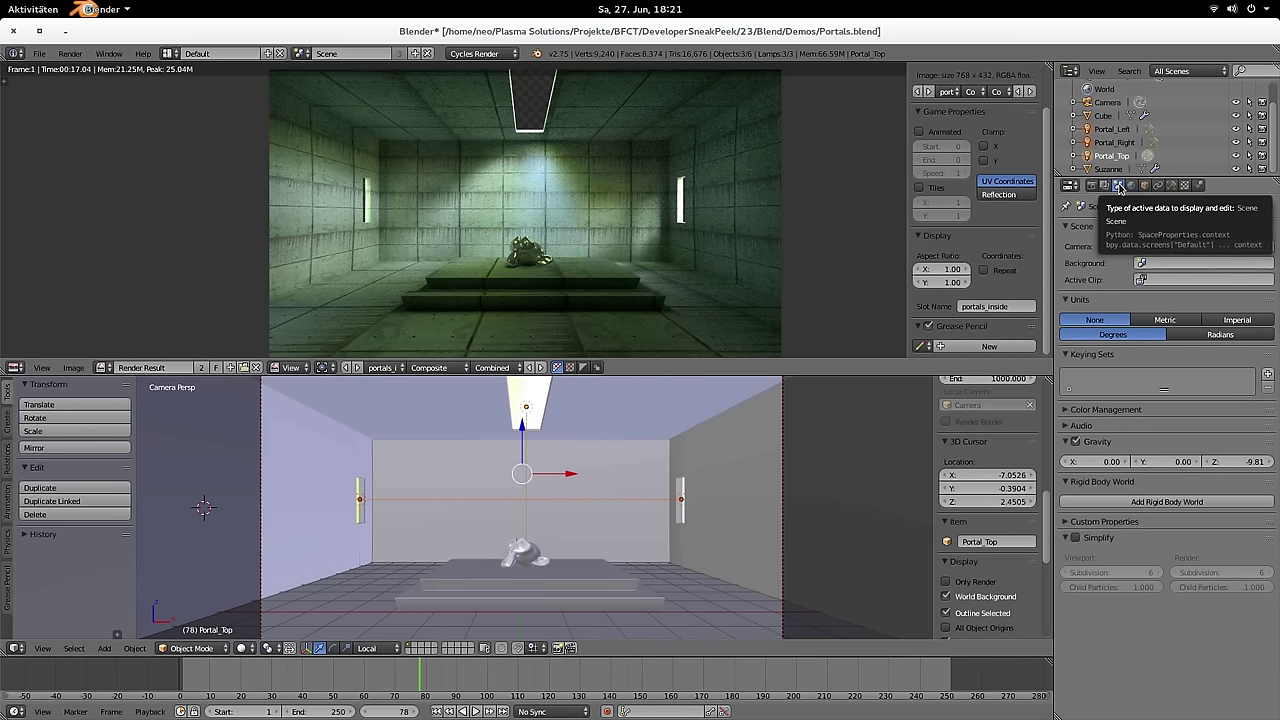
{"action": "left_click", "coordinate": [1077, 538]}
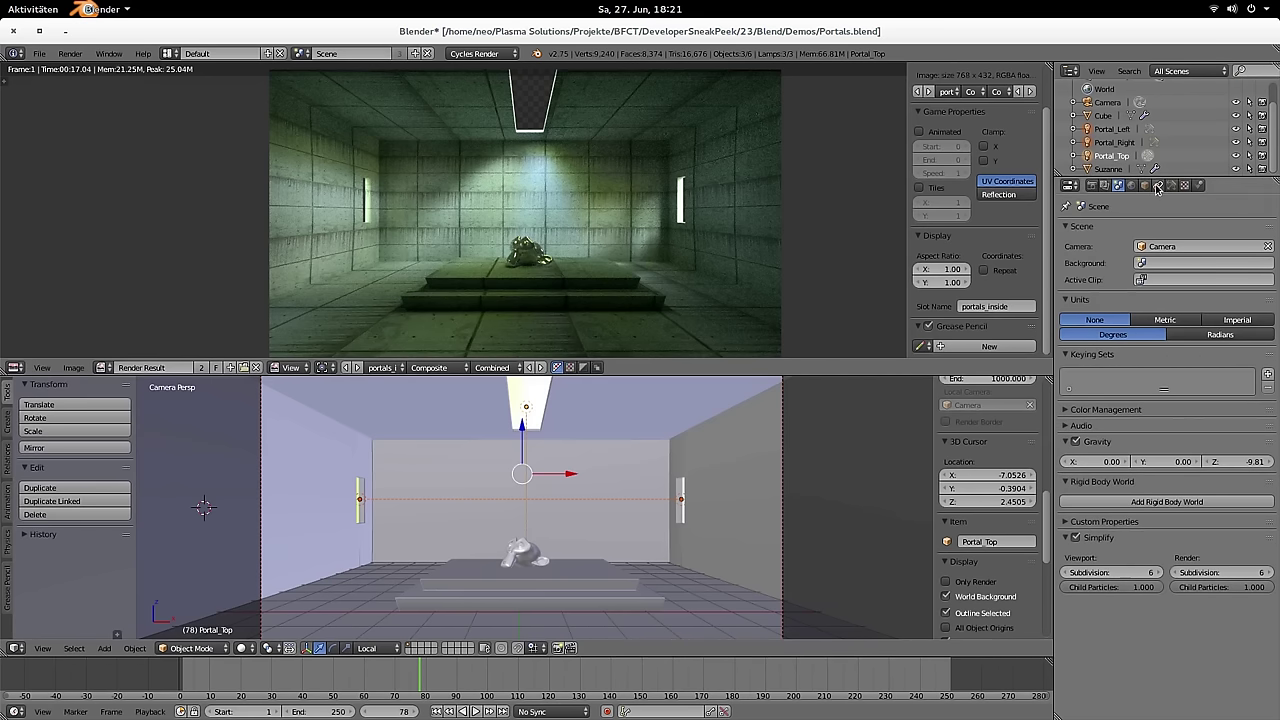
{"action": "right_click", "coordinate": [523, 554]}
{"action": "key", "text": "shift+d"}
{"action": "left_click", "coordinate": [603, 479]}
{"action": "left_click", "coordinate": [1174, 187]}
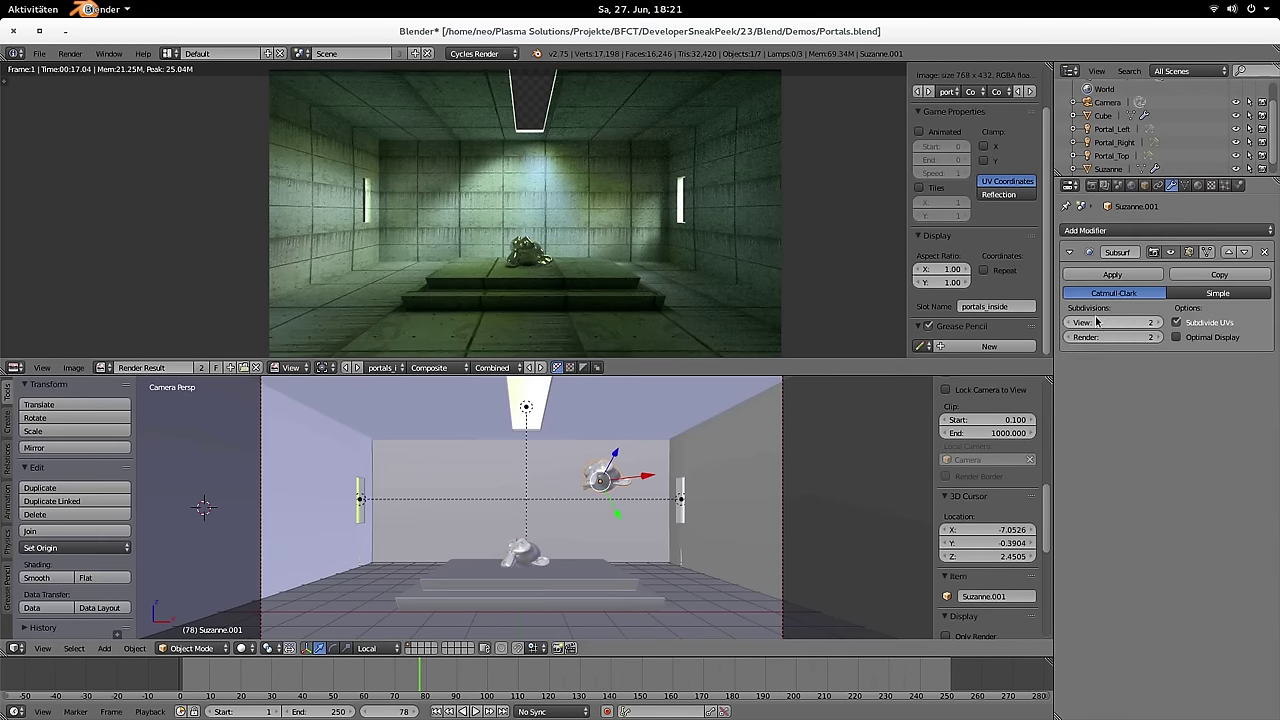
{"action": "left_click_drag", "start_coordinate": [1105, 323], "coordinate": [1150, 323]}
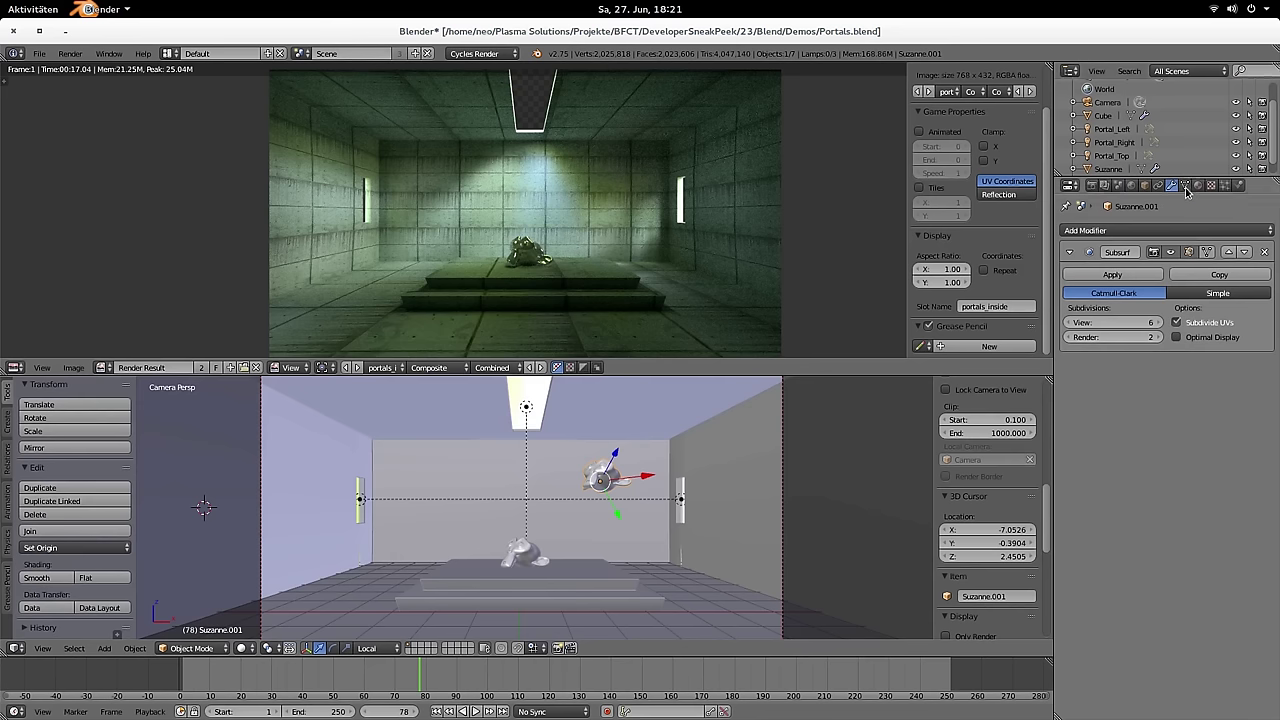
Step: Lower Simplify viewport subdivision to 3 and review the modifier and render layer settings
{"action": "left_click", "coordinate": [1118, 186]}
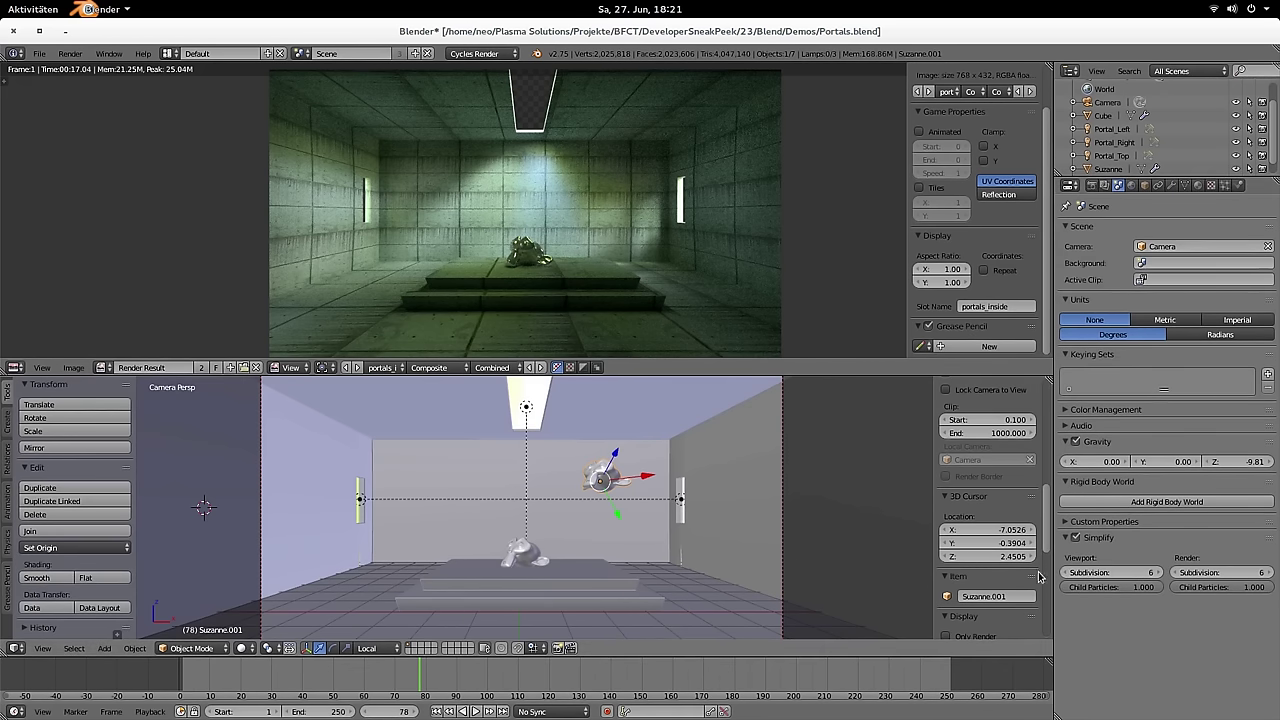
{"action": "left_click", "coordinate": [1066, 573]}
{"action": "left_click", "coordinate": [1066, 573]}
{"action": "left_click", "coordinate": [1066, 573]}
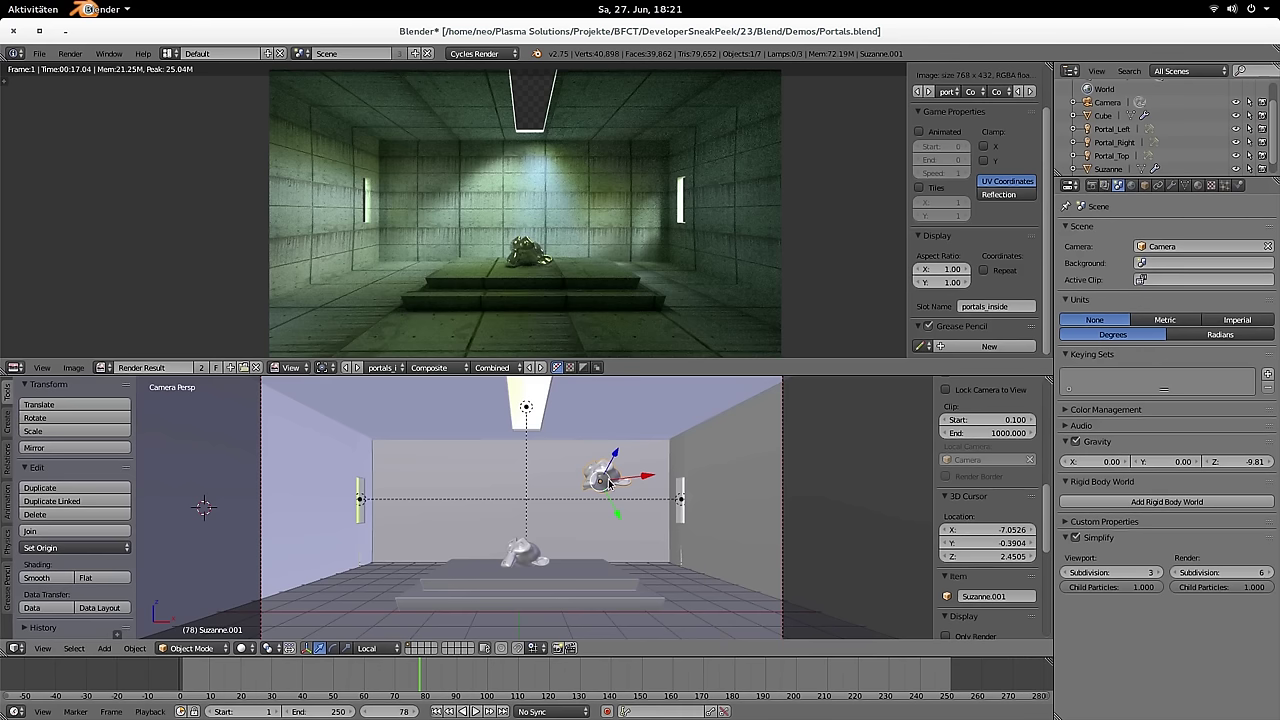
{"action": "left_click", "coordinate": [1171, 187]}
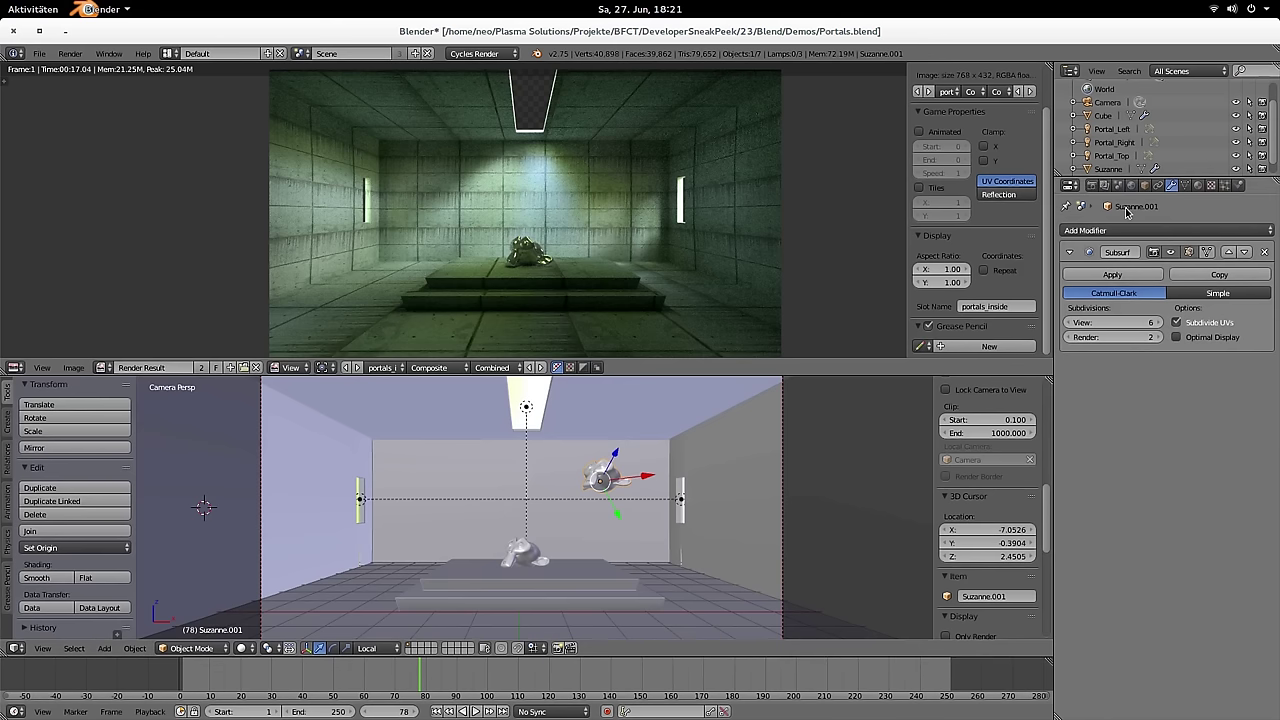
{"action": "left_click", "coordinate": [1106, 186]}
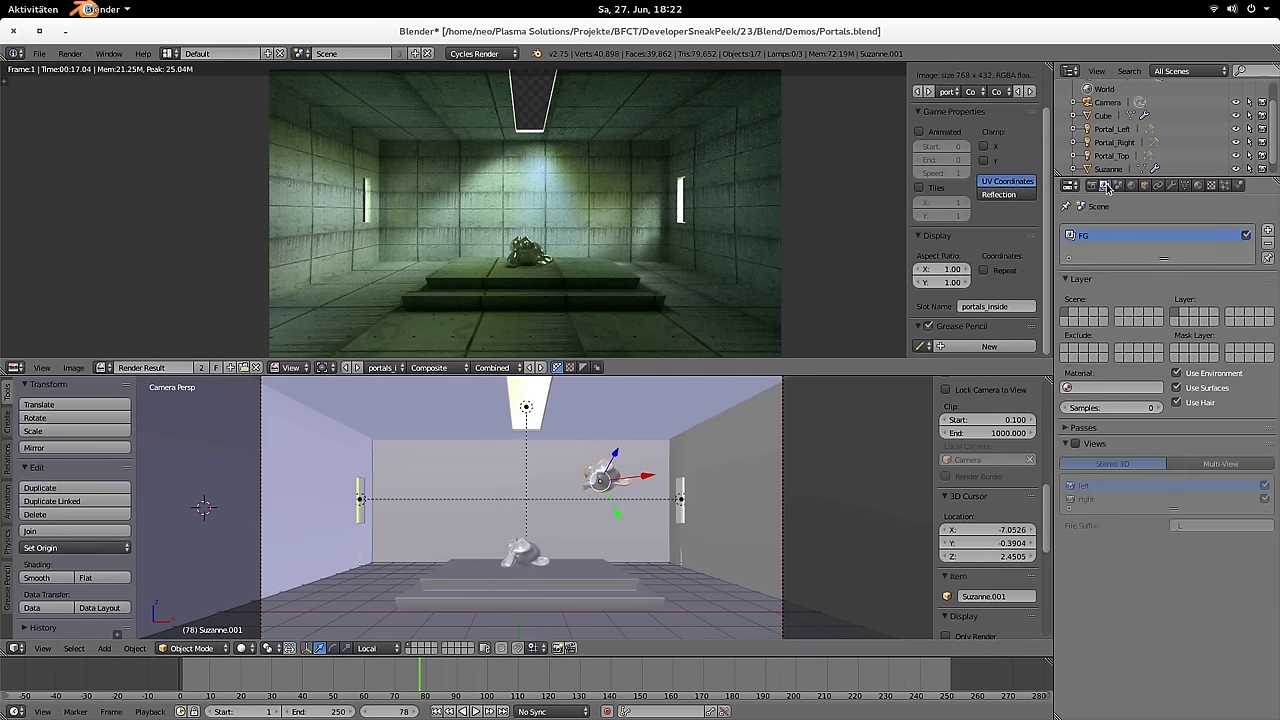
{"action": "left_click", "coordinate": [1118, 186]}
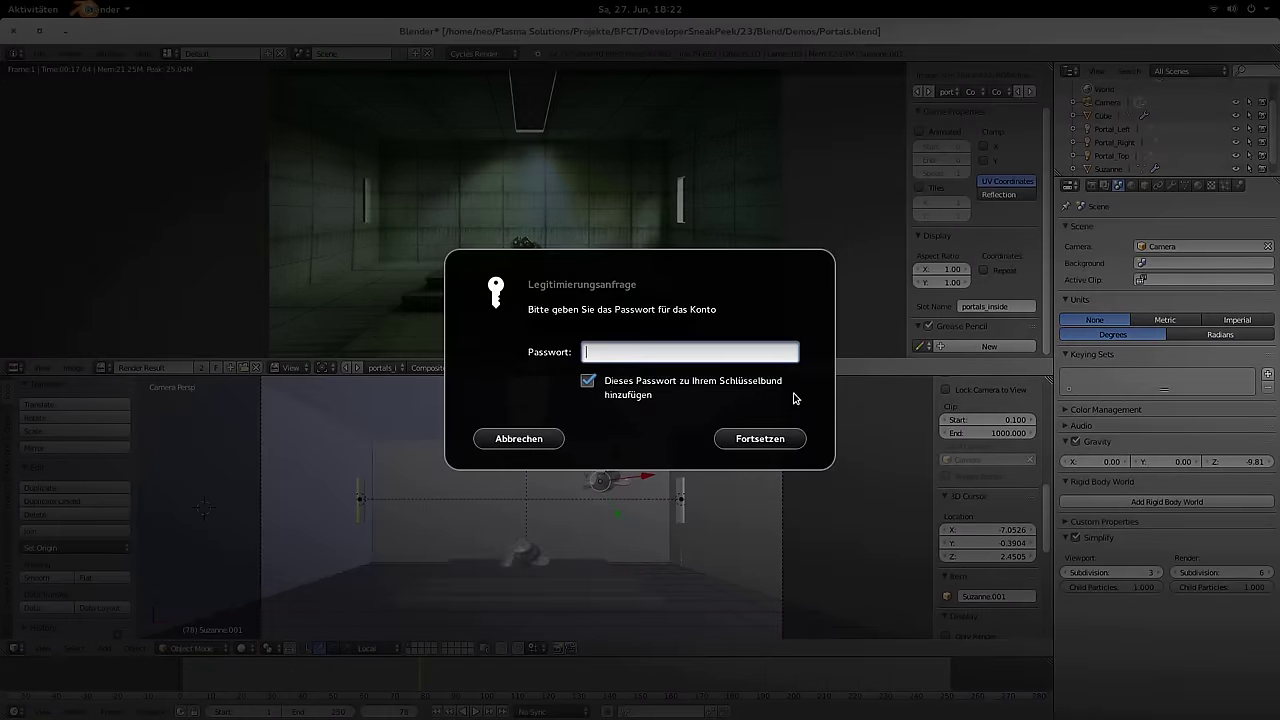
Step: Cancel the Legitimierungsanfrage keyring password dialog with Escape
{"action": "key", "text": "Escape"}
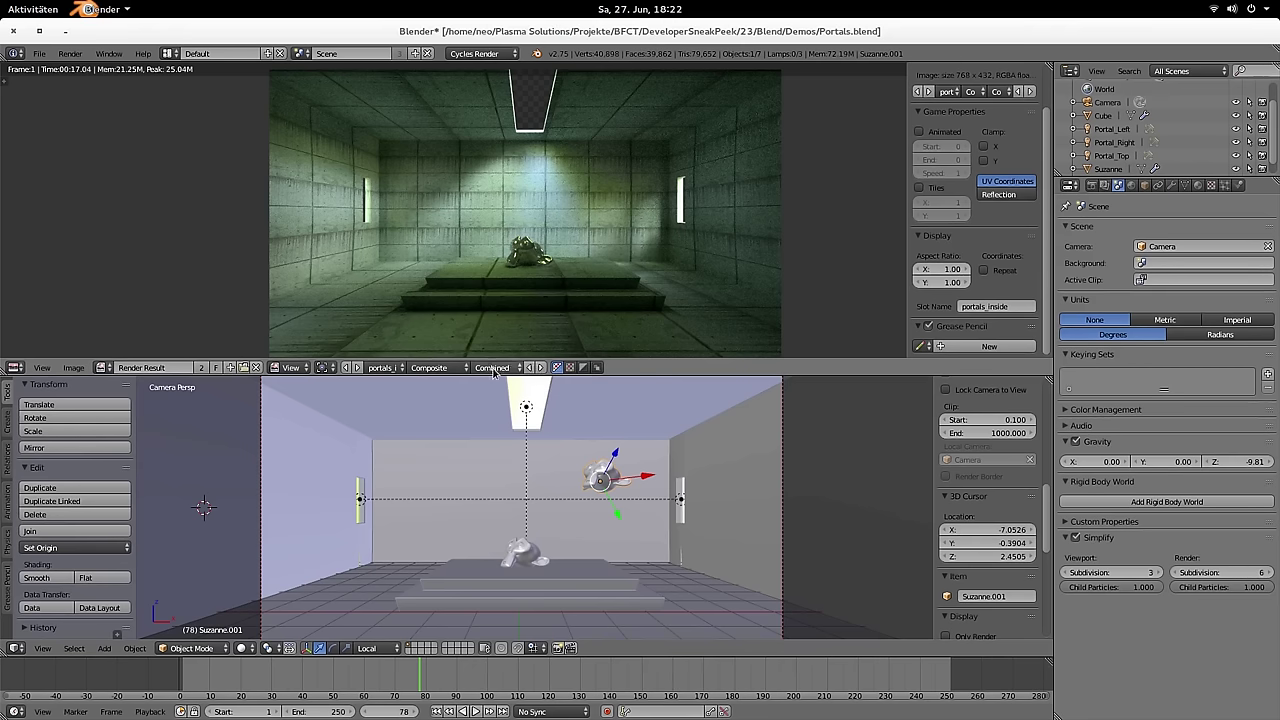
{"action": "left_click", "coordinate": [430, 368]}
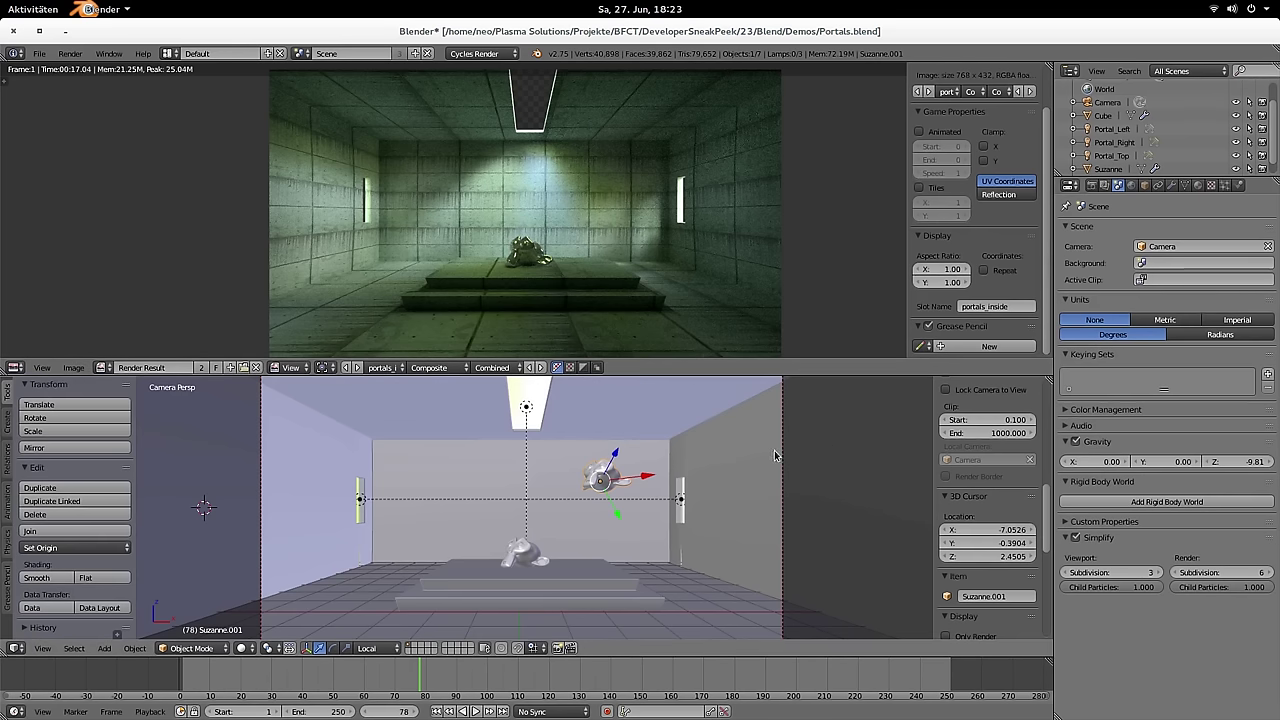
Step: Switch to the Blender manual in Firefox and scroll down the Cycles Features comparison page
{"action": "key", "text": "super"}
{"action": "left_click", "coordinate": [357, 367]}
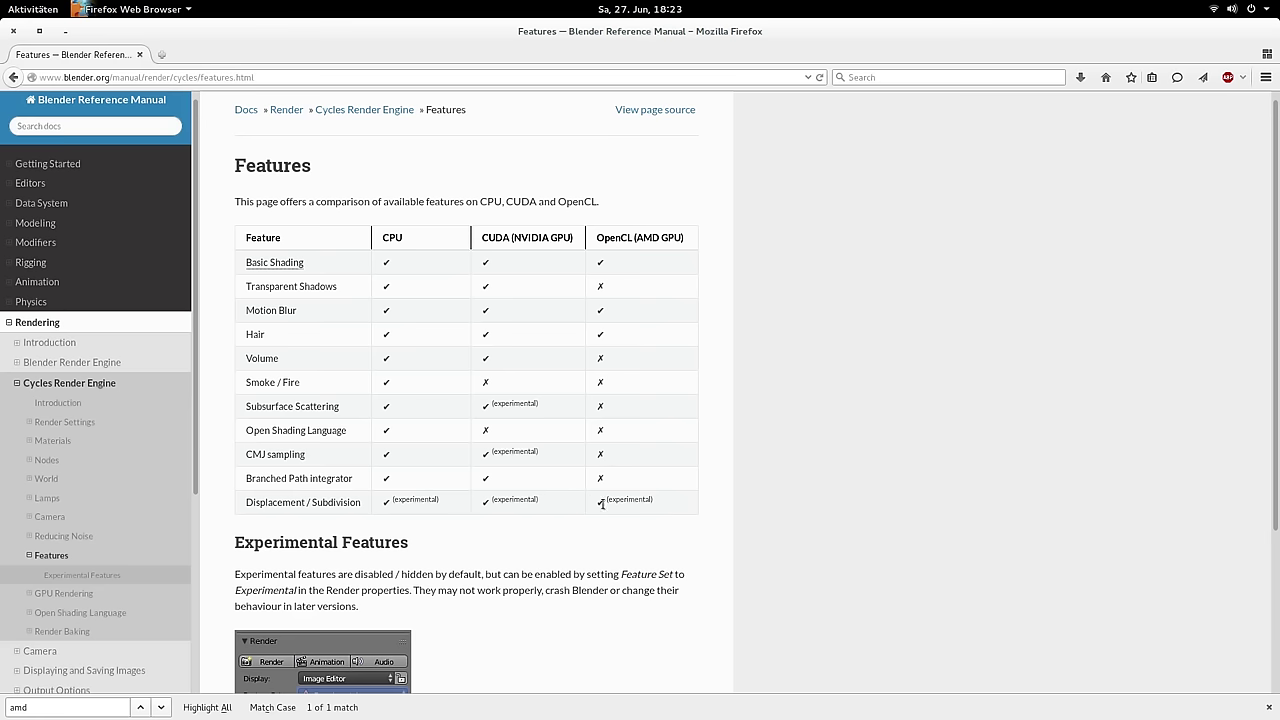
{"action": "scroll", "coordinate": [605, 507], "scroll_direction": "down", "scroll_amount": 2}
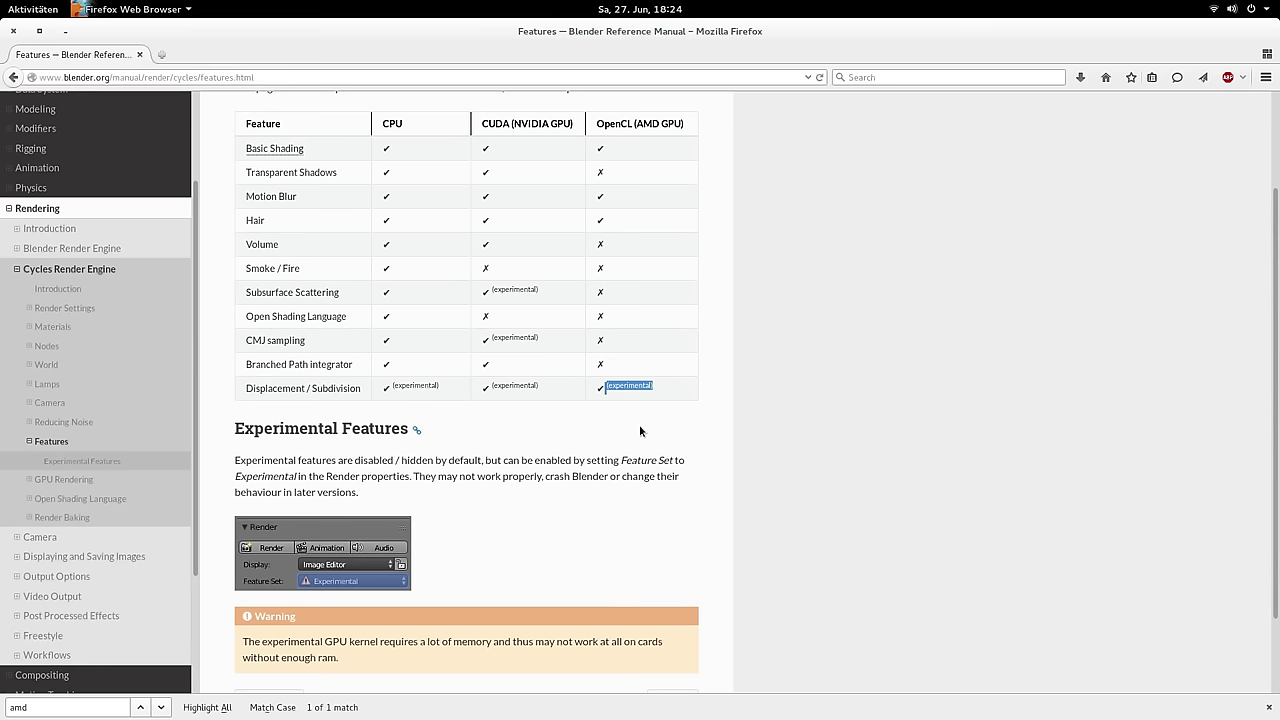
{"action": "left_click", "coordinate": [739, 429]}
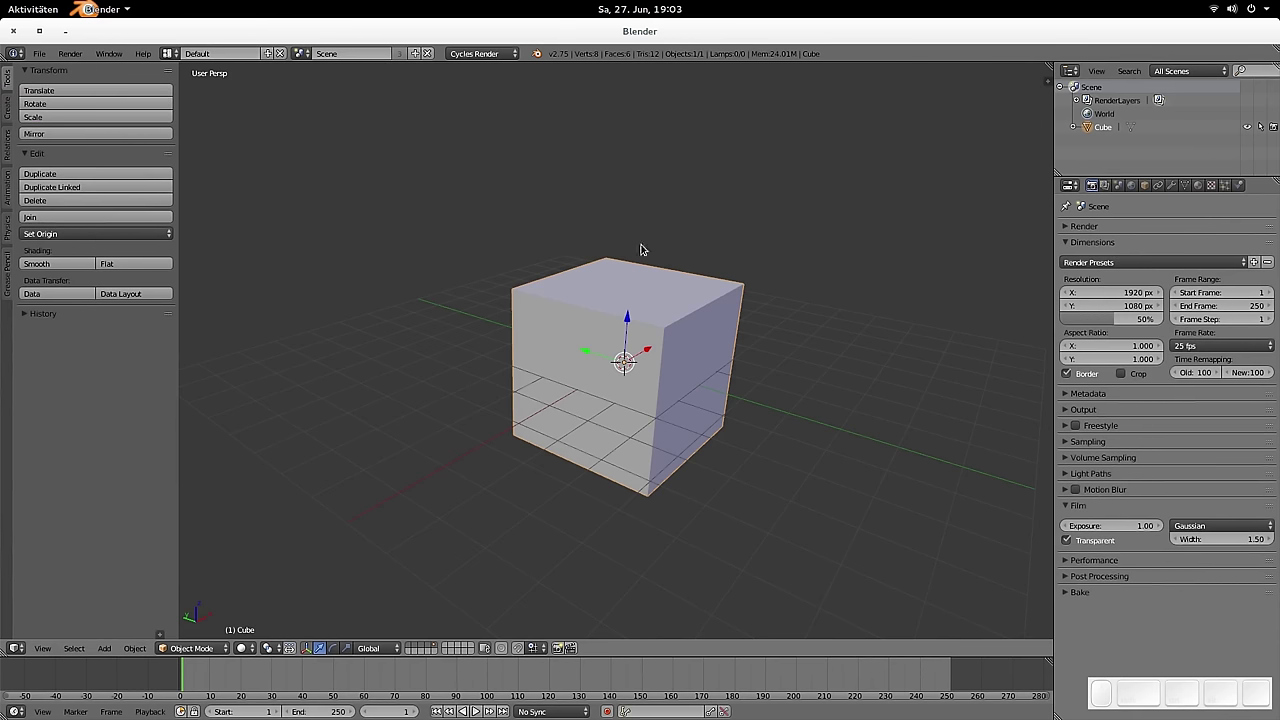
Step: Put the cube into Texture Paint mode and show the brush settings panel
{"action": "key", "text": "Tab"}
{"action": "left_click", "coordinate": [586, 291]}
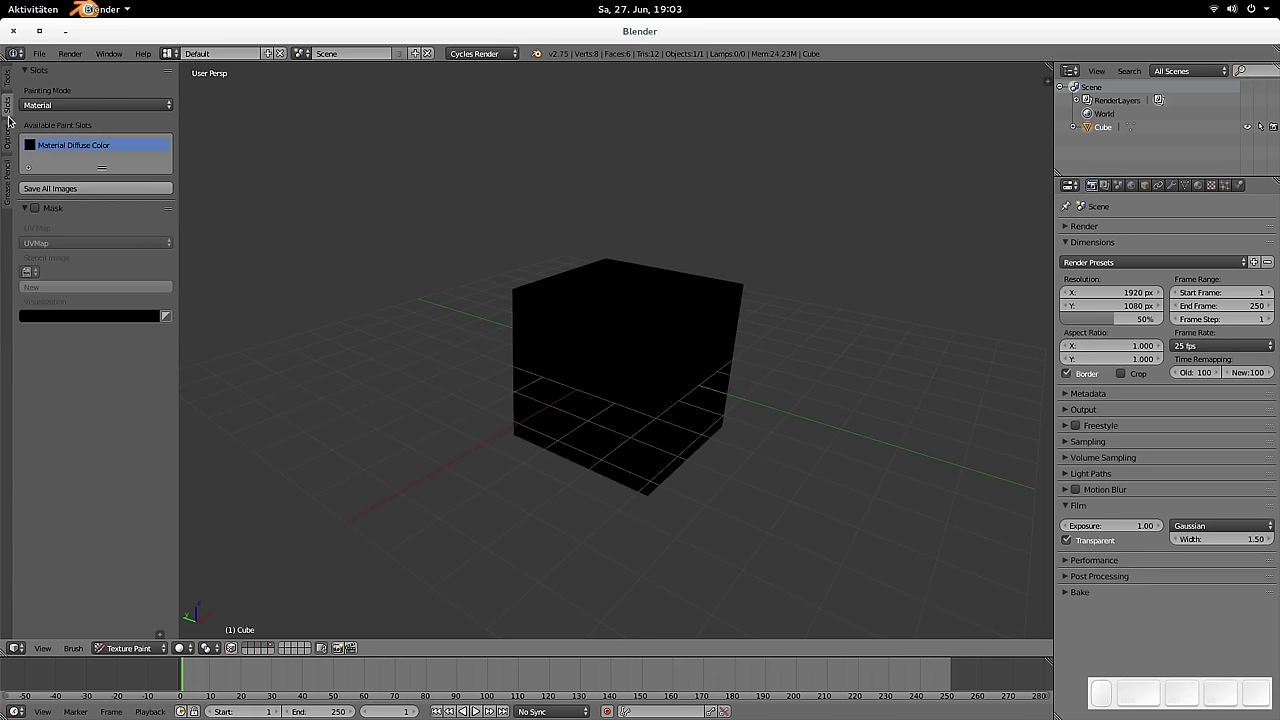
{"action": "left_click", "coordinate": [9, 190]}
{"action": "left_click", "coordinate": [6, 139]}
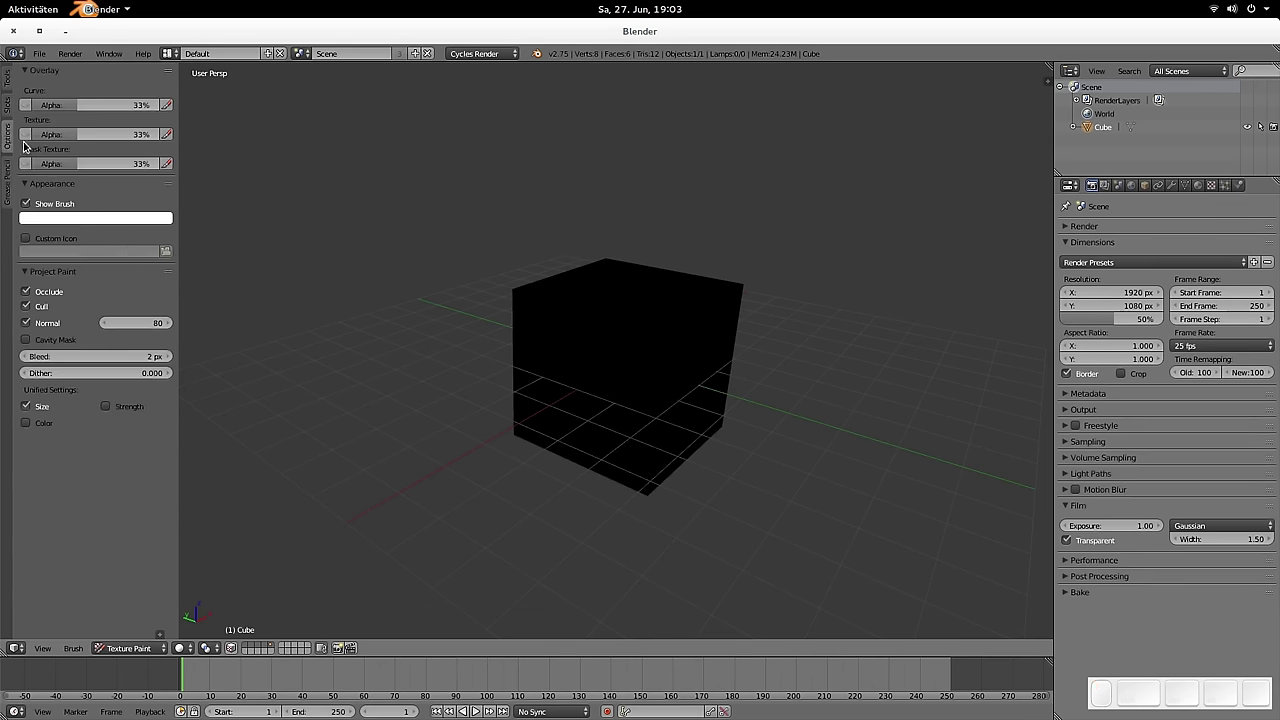
{"action": "left_click", "coordinate": [8, 110]}
{"action": "left_click", "coordinate": [16, 72]}
{"action": "left_click", "coordinate": [5, 78]}
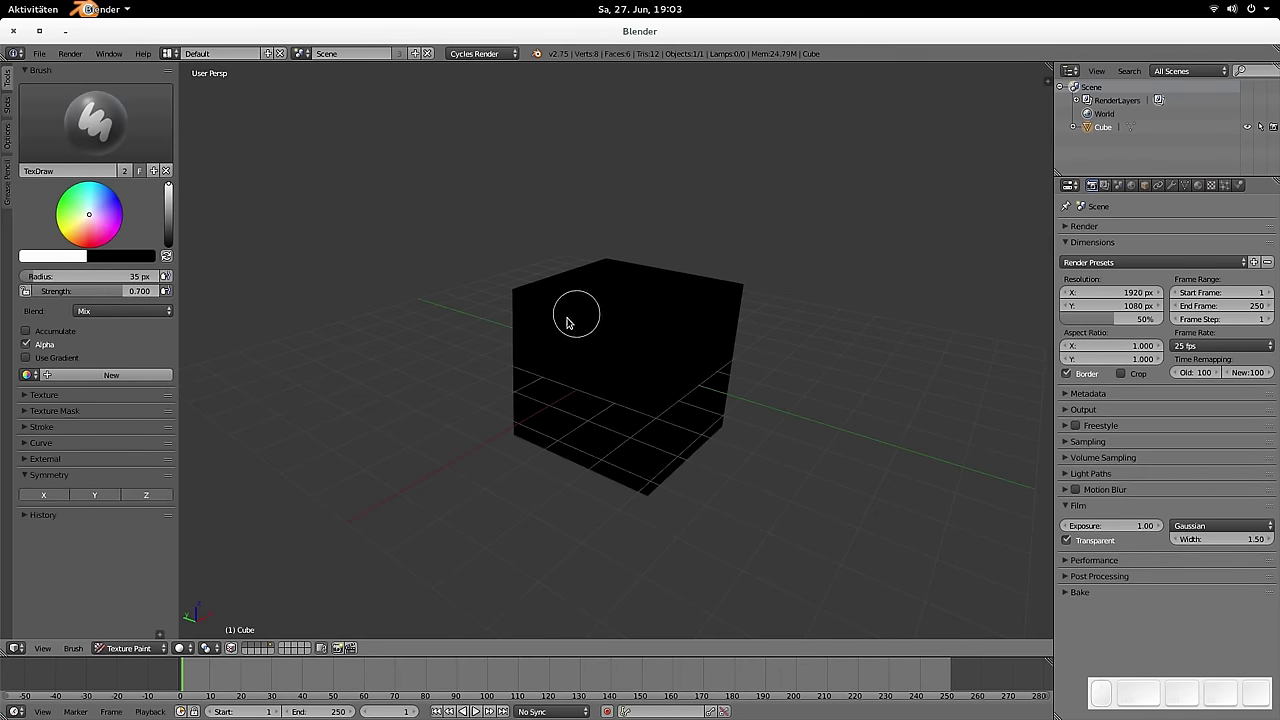
Step: Paint a grey loop, then magenta and yellow patches onto the cube's front face
{"action": "mouse_move", "coordinate": [569, 340]}
{"action": "left_mouse_down"}
{"action": "mouse_move", "coordinate": [528, 367]}
{"action": "mouse_move", "coordinate": [519, 357]}
{"action": "mouse_move", "coordinate": [523, 324]}
{"action": "mouse_move", "coordinate": [570, 287]}
{"action": "mouse_move", "coordinate": [668, 310]}
{"action": "mouse_move", "coordinate": [698, 338]}
{"action": "mouse_move", "coordinate": [693, 367]}
{"action": "mouse_move", "coordinate": [613, 400]}
{"action": "mouse_move", "coordinate": [578, 394]}
{"action": "mouse_move", "coordinate": [579, 361]}
{"action": "mouse_move", "coordinate": [557, 354]}
{"action": "mouse_move", "coordinate": [573, 331]}
{"action": "mouse_move", "coordinate": [545, 319]}
{"action": "mouse_move", "coordinate": [506, 370]}
{"action": "left_mouse_up"}
{"action": "left_click", "coordinate": [109, 240]}
{"action": "left_click_drag", "start_coordinate": [537, 320], "coordinate": [514, 320]}
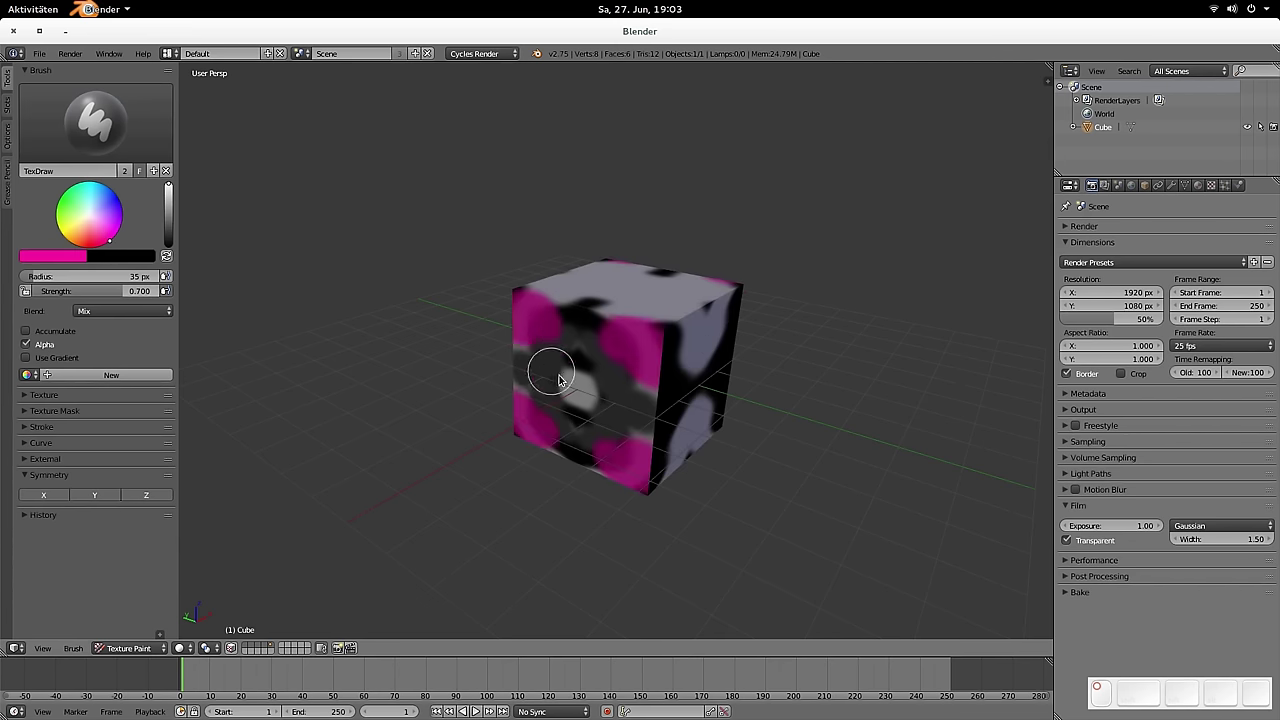
{"action": "left_click_drag", "start_coordinate": [563, 383], "coordinate": [580, 371]}
{"action": "left_click", "coordinate": [61, 232]}
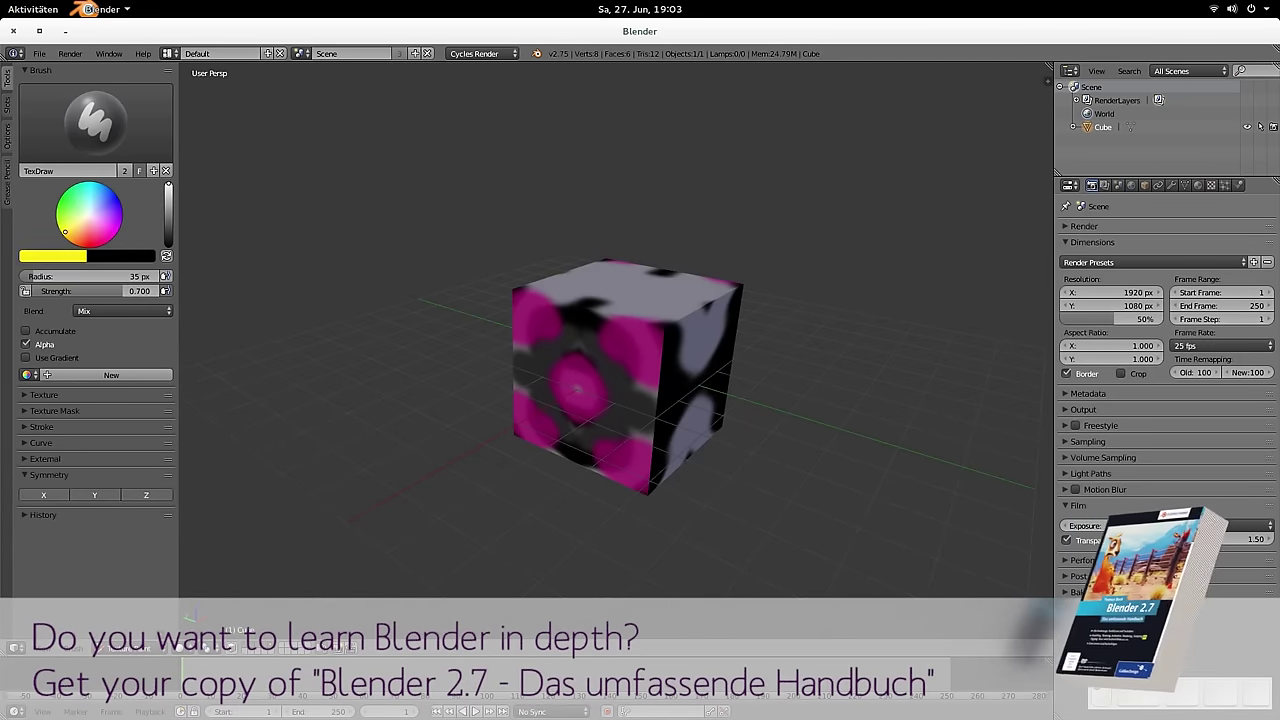
{"action": "mouse_move", "coordinate": [566, 374]}
{"action": "left_mouse_down"}
{"action": "mouse_move", "coordinate": [518, 367]}
{"action": "mouse_move", "coordinate": [573, 337]}
{"action": "left_mouse_up"}
Step: Orbit to view the cube's top and undo the magenta and yellow strokes
{"action": "mouse_move", "coordinate": [783, 383]}
{"action": "middle_mouse_down"}
{"action": "mouse_move", "coordinate": [714, 388]}
{"action": "mouse_move", "coordinate": [851, 274]}
{"action": "mouse_move", "coordinate": [811, 209]}
{"action": "mouse_move", "coordinate": [800, 303]}
{"action": "mouse_move", "coordinate": [483, 421]}
{"action": "middle_mouse_up"}
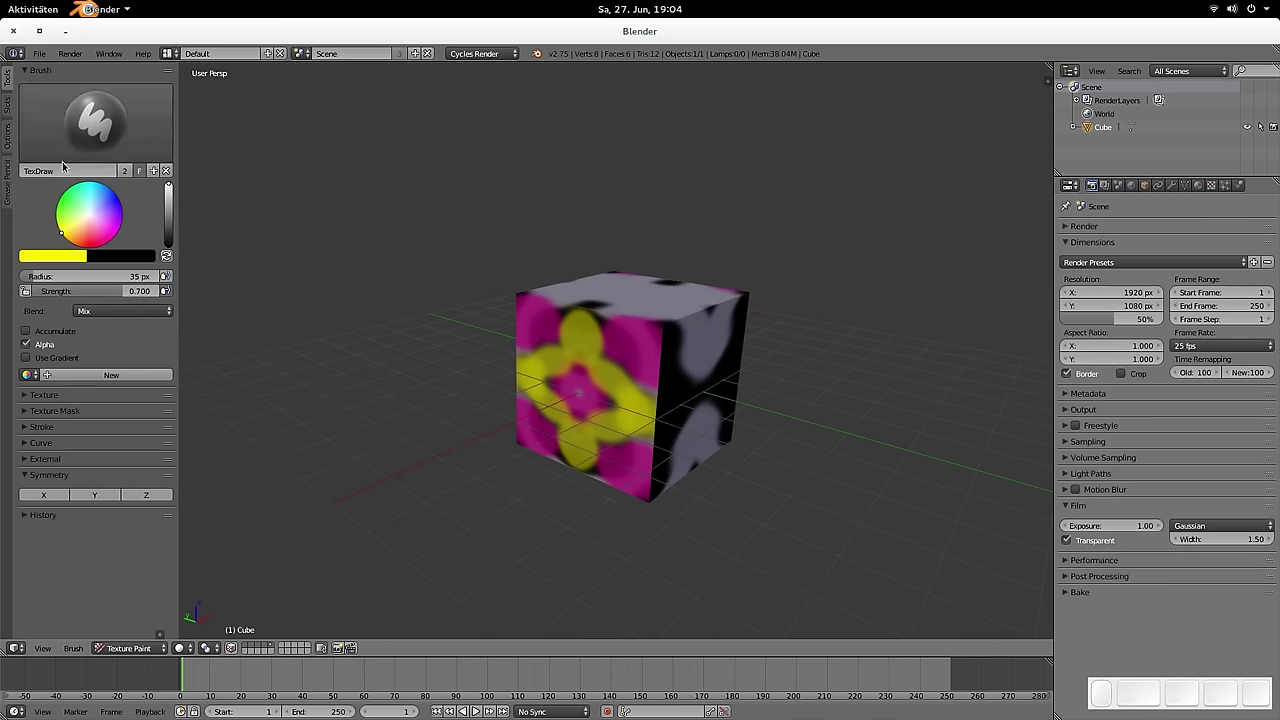
{"action": "mouse_move", "coordinate": [683, 336]}
{"action": "middle_mouse_down"}
{"action": "mouse_move", "coordinate": [663, 354]}
{"action": "mouse_move", "coordinate": [673, 359]}
{"action": "middle_mouse_up"}
{"action": "key", "text": "ctrl+z"}
{"action": "key", "text": "ctrl+z"}
{"action": "key", "text": "ctrl+z"}
{"action": "key", "text": "ctrl+z"}
{"action": "key", "text": "ctrl+z"}
{"action": "key", "text": "ctrl+z"}
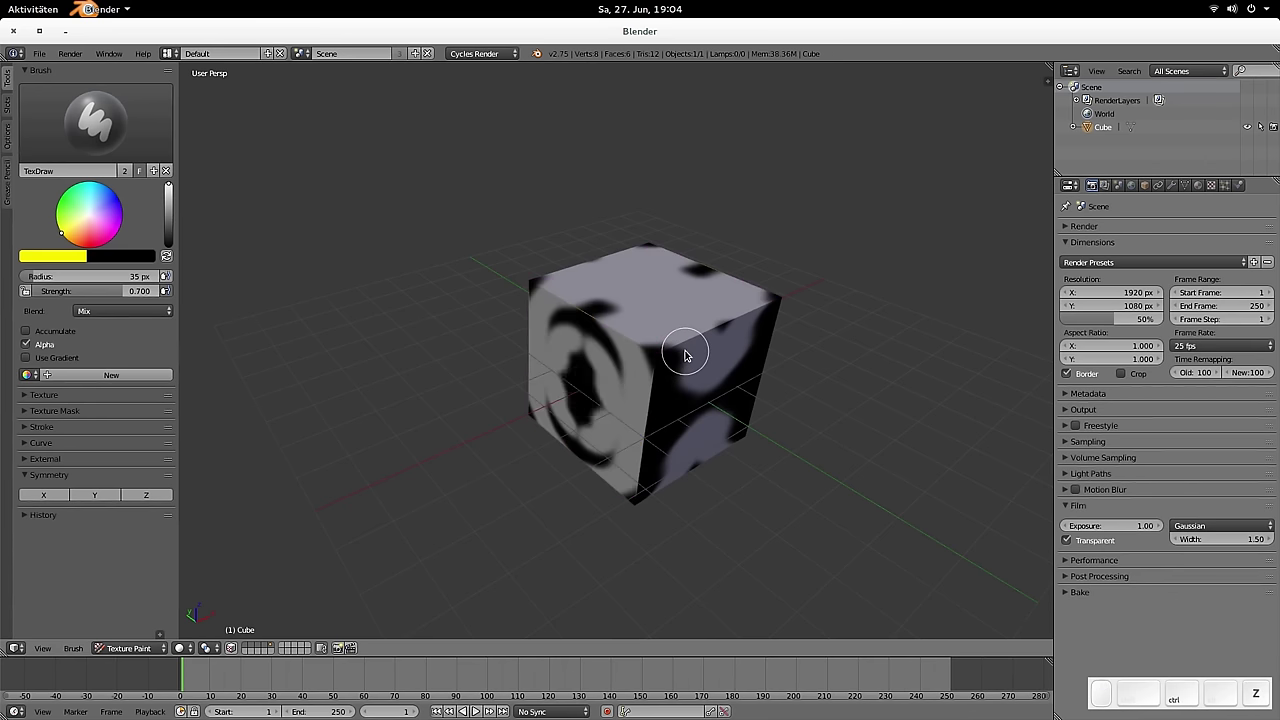
Step: Undo back to a black cube, set the stroke method to Line, and paint a straight yellow line
{"action": "key", "text": "ctrl+z"}
{"action": "key", "text": "ctrl+z"}
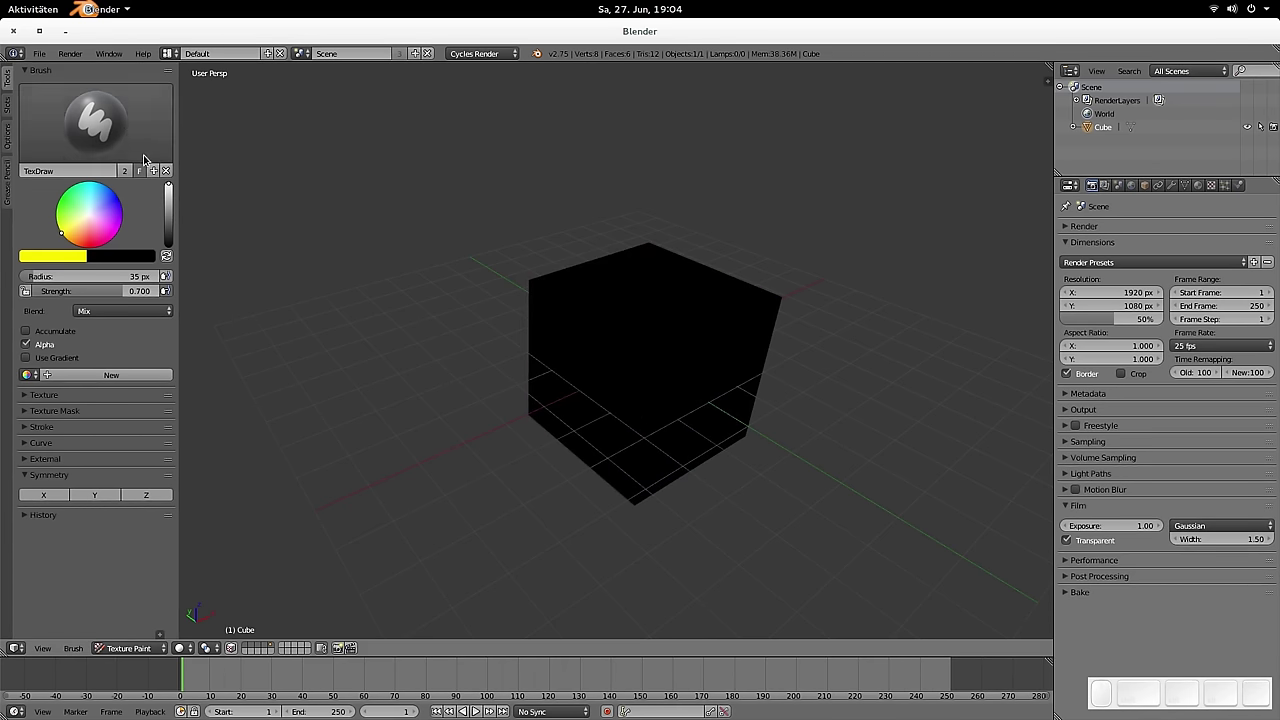
{"action": "left_click", "coordinate": [29, 399]}
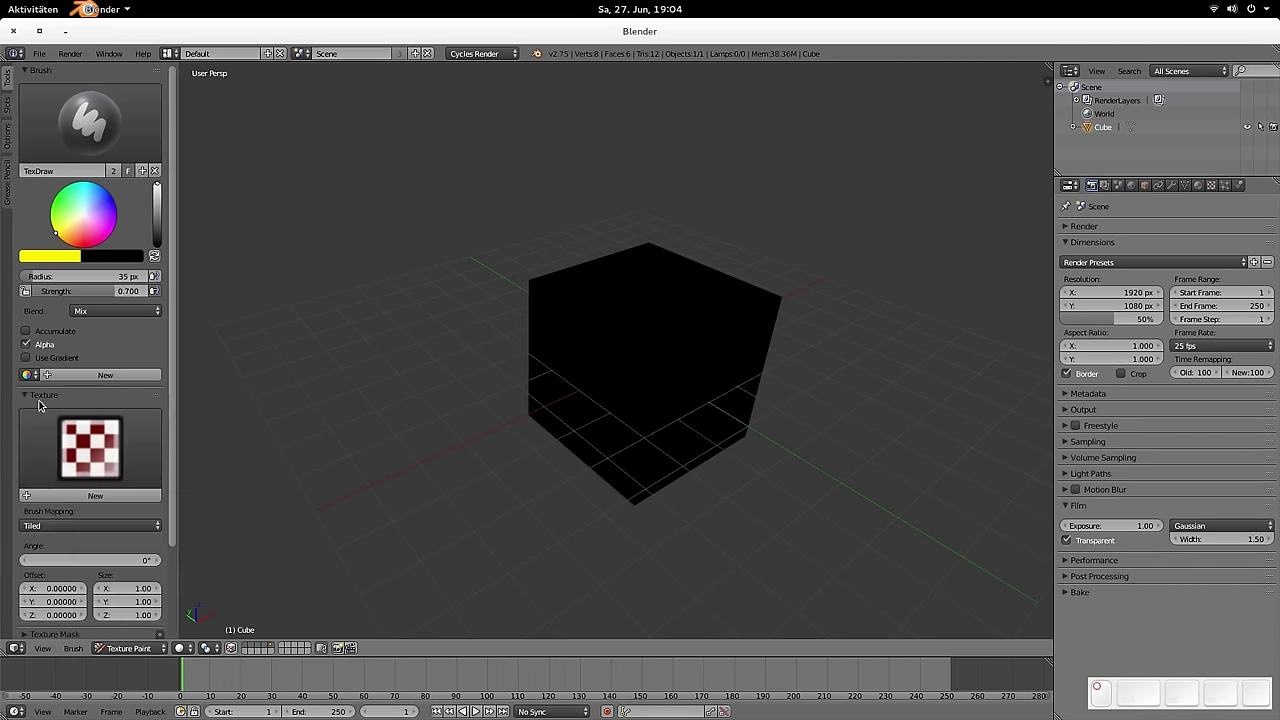
{"action": "left_click", "coordinate": [35, 397]}
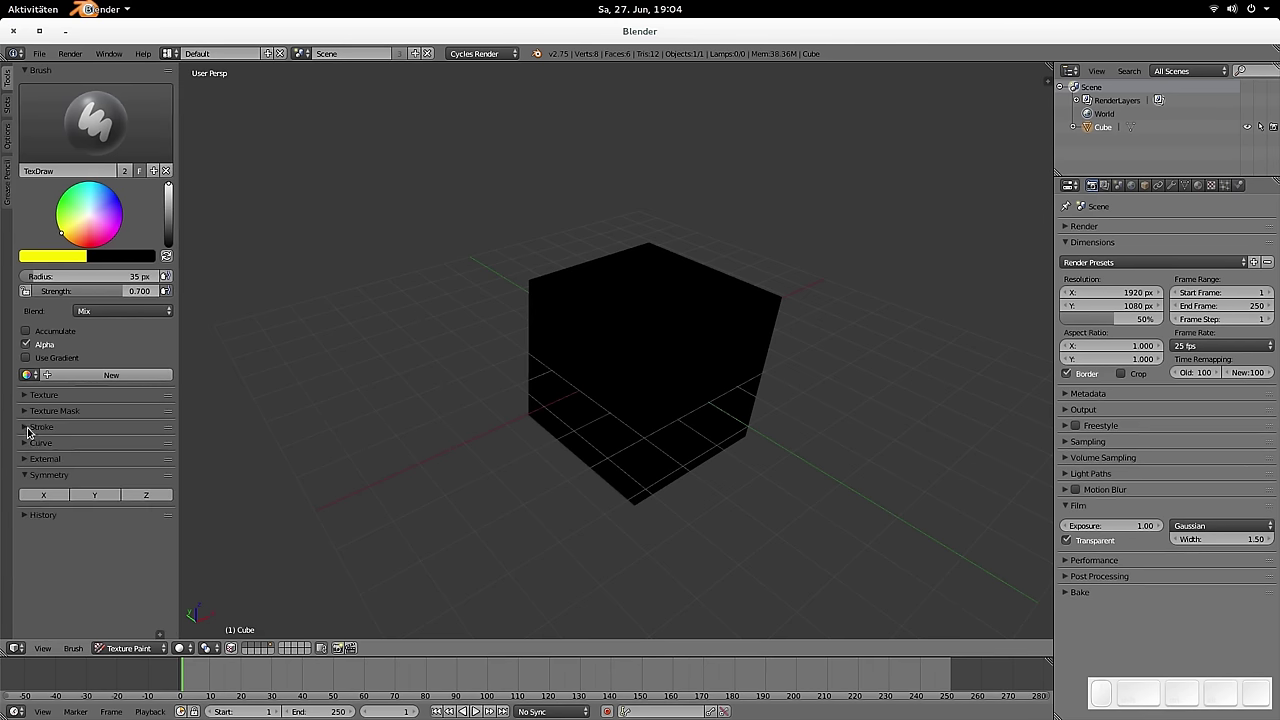
{"action": "left_click", "coordinate": [31, 428]}
{"action": "left_click", "coordinate": [50, 460]}
{"action": "left_click", "coordinate": [53, 373]}
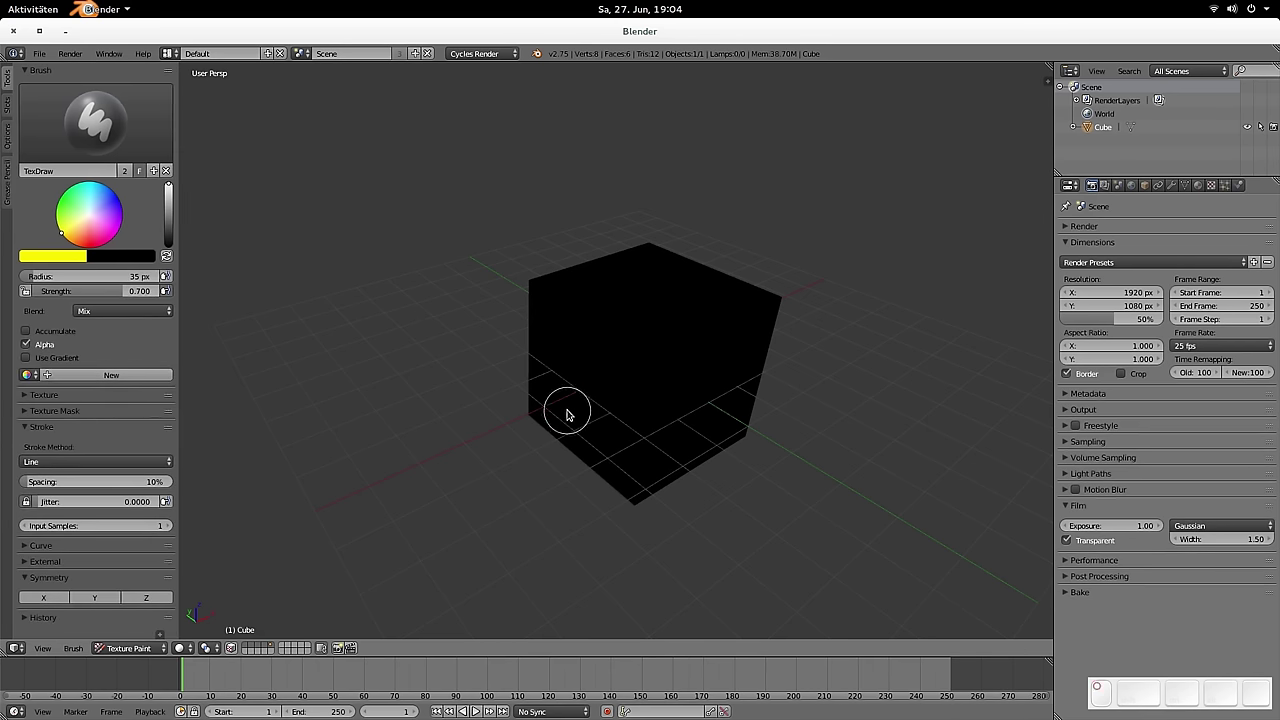
{"action": "left_click_drag", "start_coordinate": [572, 406], "coordinate": [617, 299]}
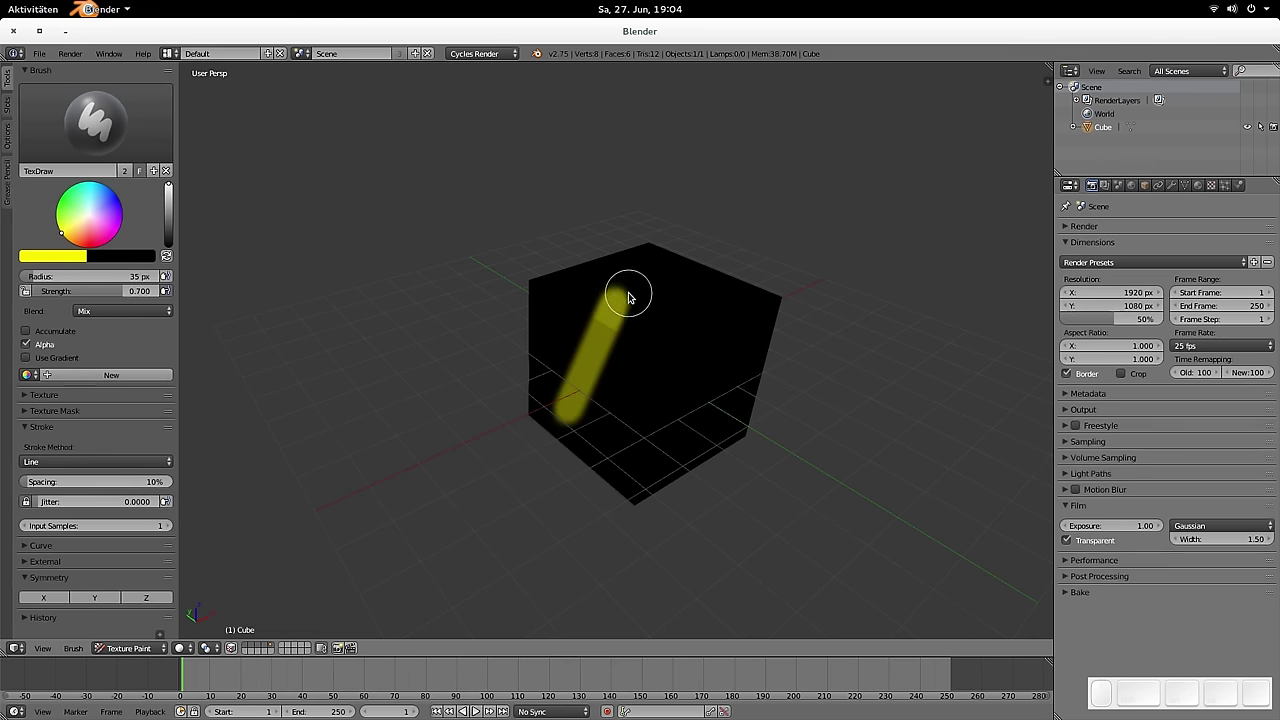
{"action": "mouse_move", "coordinate": [563, 366]}
{"action": "middle_mouse_down"}
{"action": "mouse_move", "coordinate": [629, 372]}
{"action": "mouse_move", "coordinate": [569, 371]}
{"action": "middle_mouse_up"}
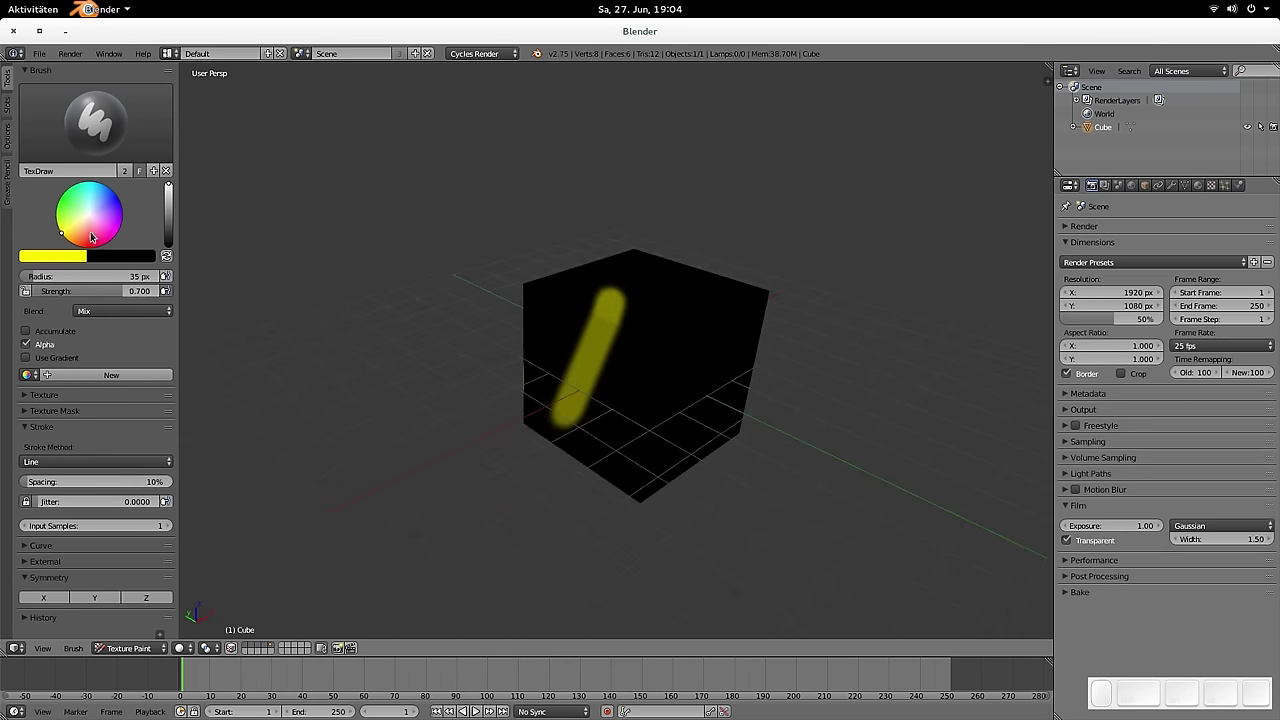
Step: Set purple as the paint colour and green as the secondary colour
{"action": "left_click", "coordinate": [116, 259]}
{"action": "left_click_drag", "start_coordinate": [201, 172], "coordinate": [201, 100]}
{"action": "left_click", "coordinate": [180, 91]}
{"action": "left_click", "coordinate": [121, 222]}
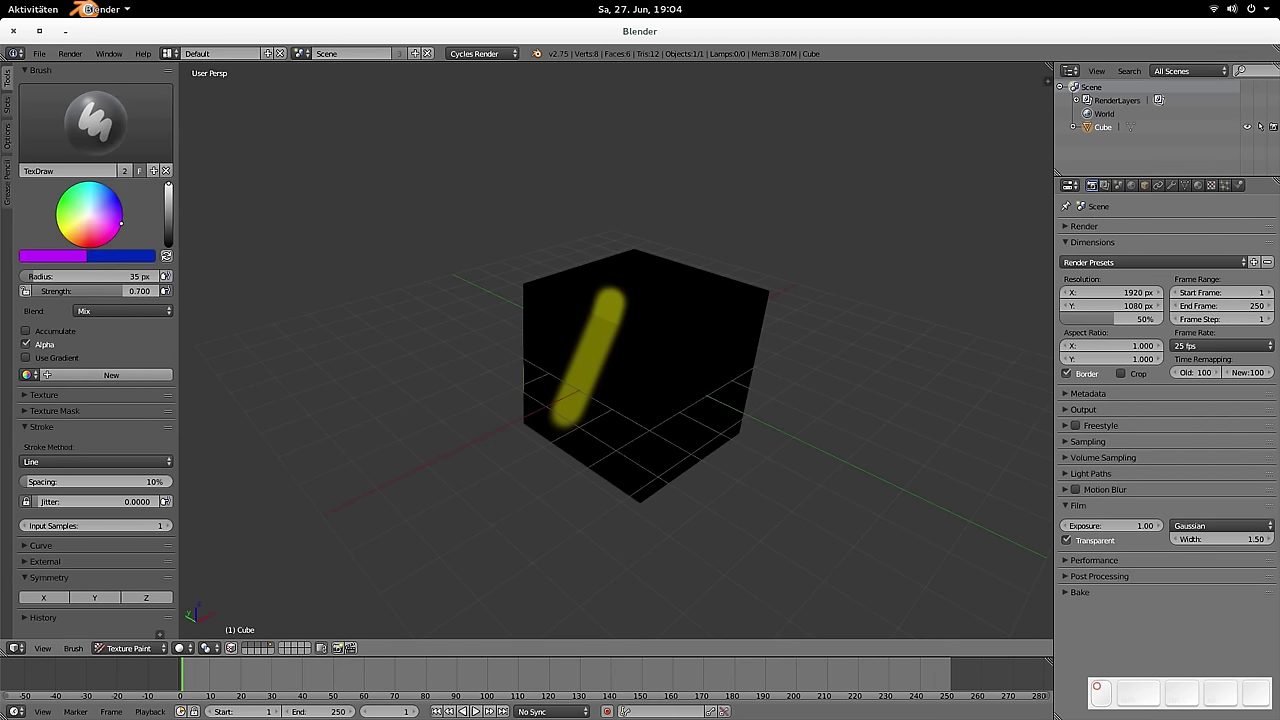
{"action": "left_click", "coordinate": [116, 259]}
{"action": "left_click", "coordinate": [138, 134]}
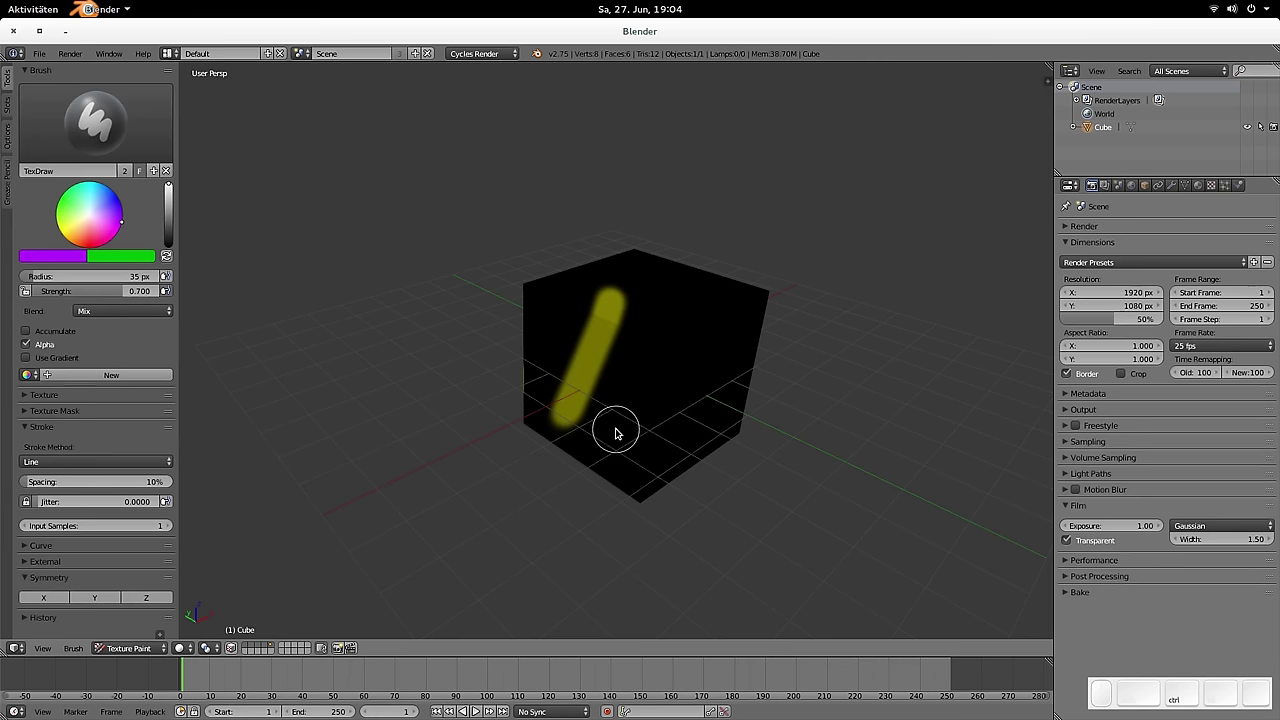
Step: Paint a straight green line and a vertical purple line across the cube
{"action": "mouse_move", "coordinate": [604, 430]}
{"action": "left_mouse_down"}
{"action": "mouse_move", "coordinate": [709, 360]}
{"action": "mouse_move", "coordinate": [720, 323]}
{"action": "left_mouse_up"}
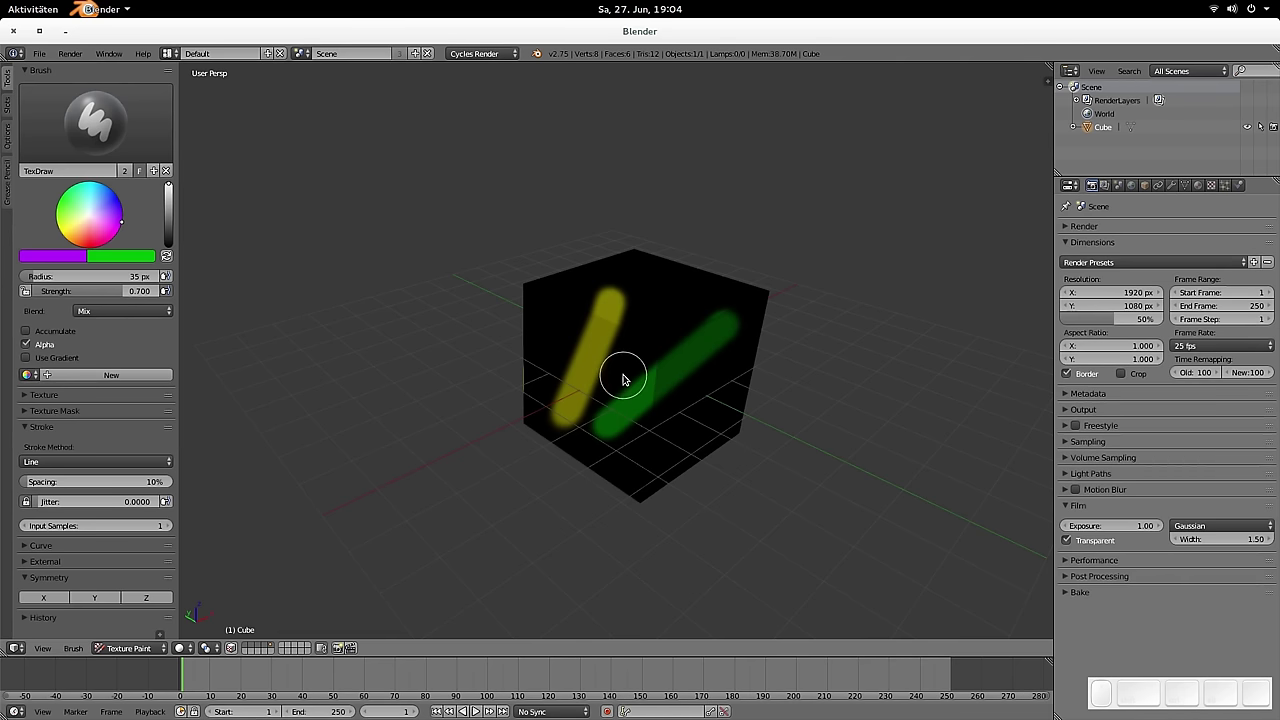
{"action": "mouse_move", "coordinate": [600, 377]}
{"action": "middle_mouse_down"}
{"action": "mouse_move", "coordinate": [605, 435]}
{"action": "mouse_move", "coordinate": [609, 409]}
{"action": "mouse_move", "coordinate": [529, 437]}
{"action": "mouse_move", "coordinate": [612, 387]}
{"action": "middle_mouse_up"}
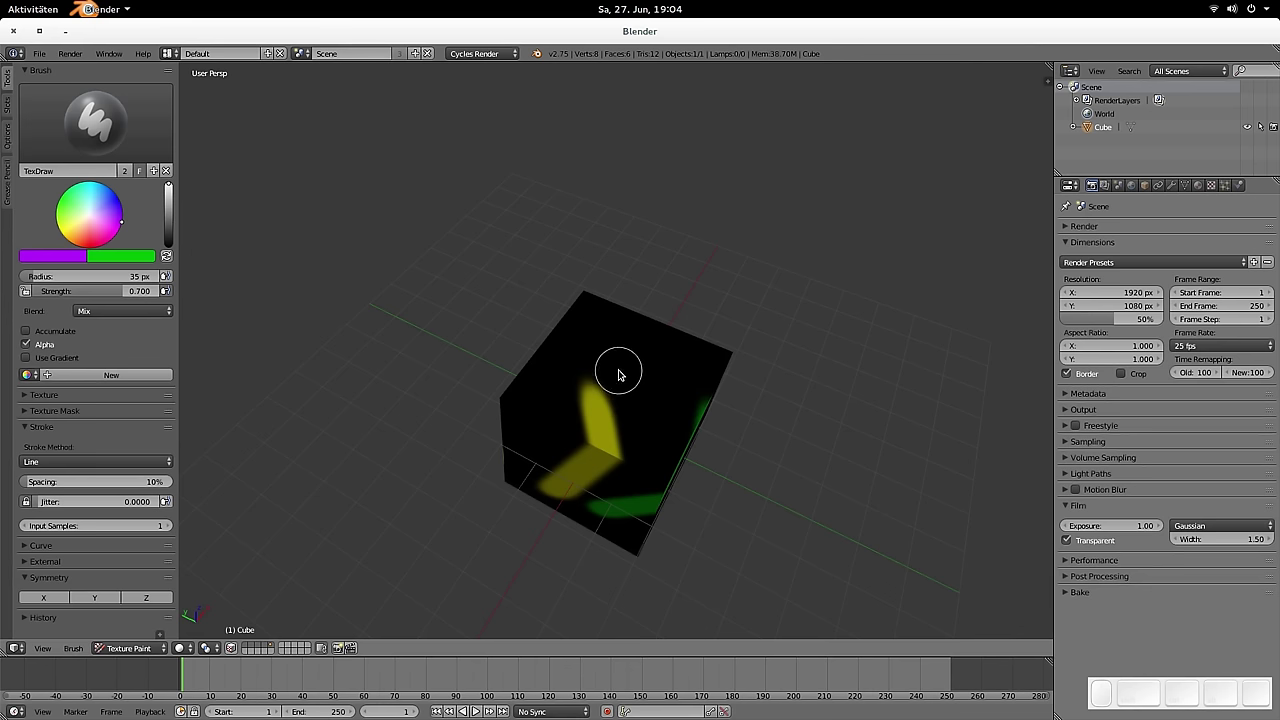
{"action": "mouse_move", "coordinate": [592, 329]}
{"action": "left_mouse_down"}
{"action": "mouse_move", "coordinate": [632, 370]}
{"action": "mouse_move", "coordinate": [692, 371]}
{"action": "mouse_move", "coordinate": [691, 386]}
{"action": "mouse_move", "coordinate": [649, 434]}
{"action": "mouse_move", "coordinate": [545, 425]}
{"action": "mouse_move", "coordinate": [494, 323]}
{"action": "mouse_move", "coordinate": [597, 246]}
{"action": "mouse_move", "coordinate": [700, 349]}
{"action": "mouse_move", "coordinate": [613, 462]}
{"action": "mouse_move", "coordinate": [474, 377]}
{"action": "mouse_move", "coordinate": [638, 272]}
{"action": "mouse_move", "coordinate": [653, 455]}
{"action": "mouse_move", "coordinate": [511, 401]}
{"action": "mouse_move", "coordinate": [657, 217]}
{"action": "mouse_move", "coordinate": [700, 391]}
{"action": "mouse_move", "coordinate": [640, 455]}
{"action": "left_mouse_up"}
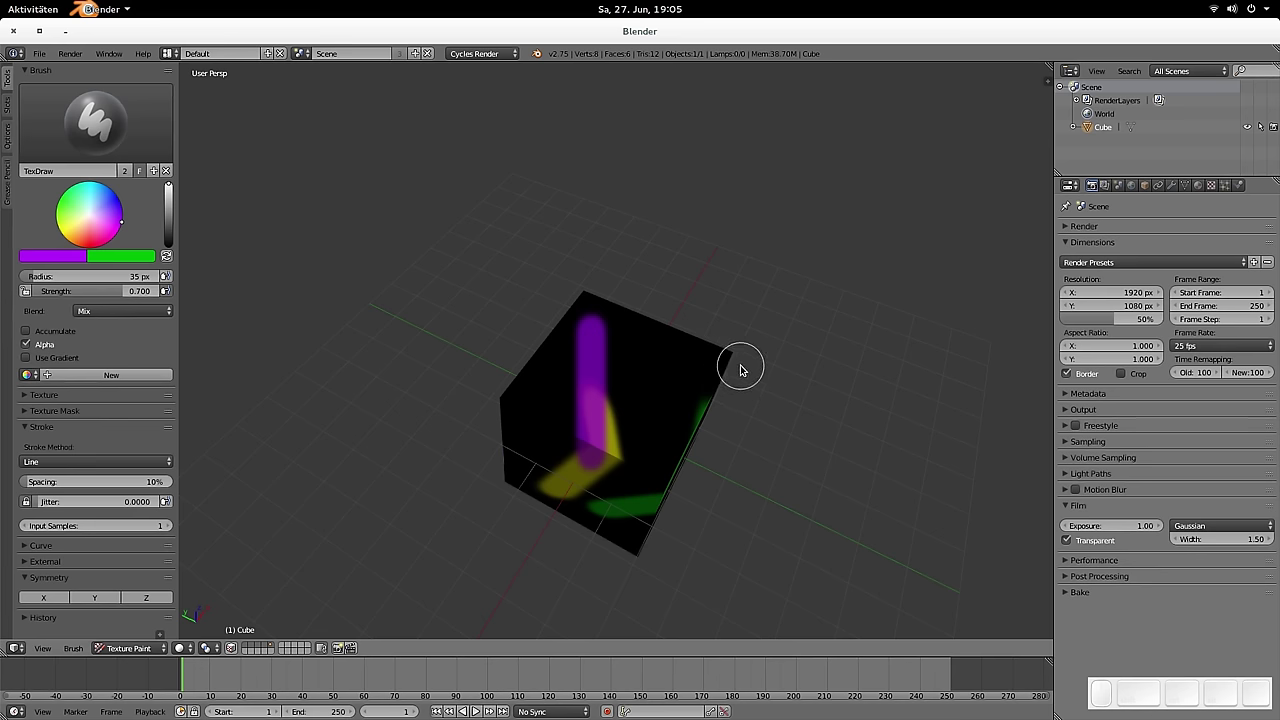
Step: Switch the cube into Sculpt mode and enable dynamic topology with Ctrl+D
{"action": "key", "text": "Tab"}
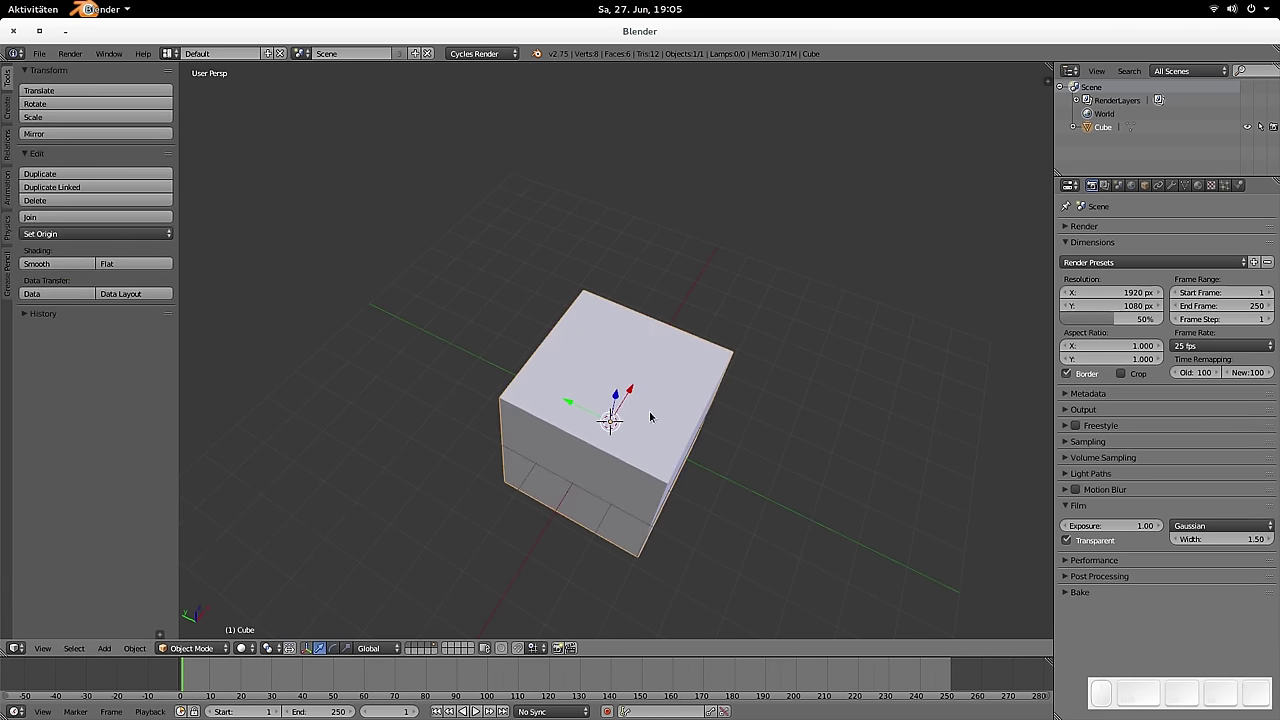
{"action": "key", "text": "ctrl+Tab"}
{"action": "left_click", "coordinate": [645, 290]}
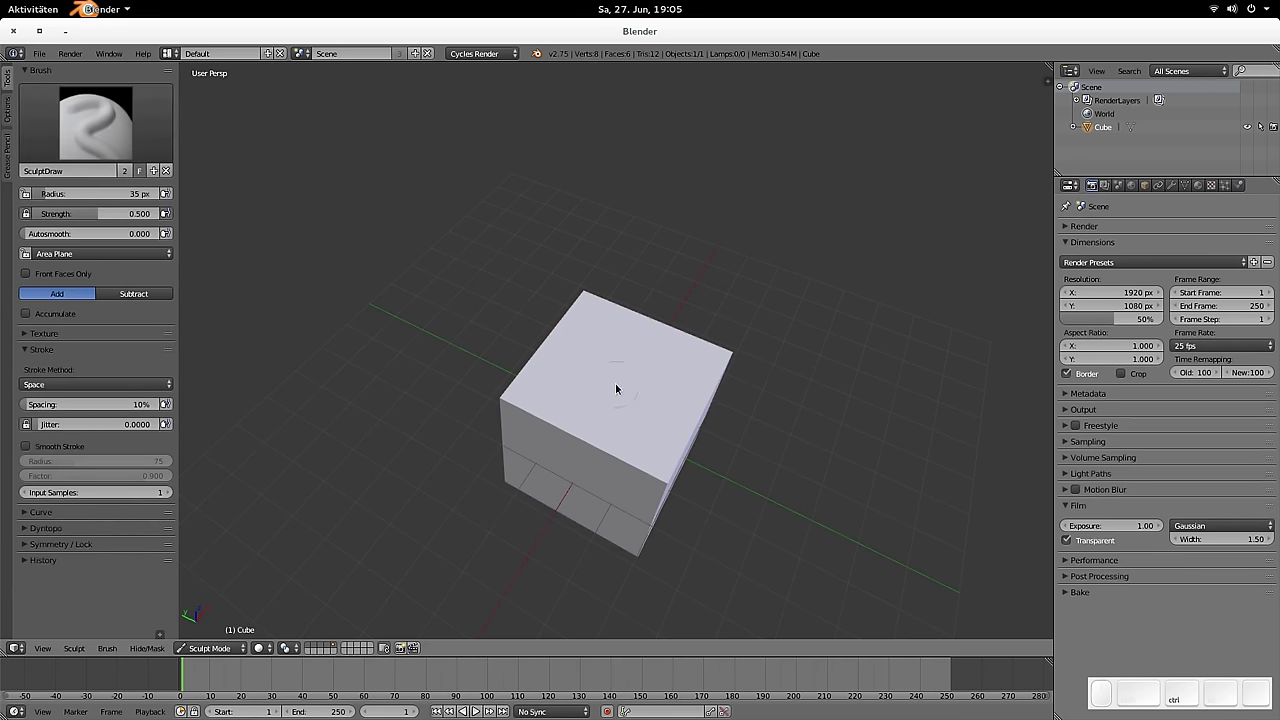
{"action": "key", "text": "ctrl+d"}
{"action": "left_click", "coordinate": [605, 419]}
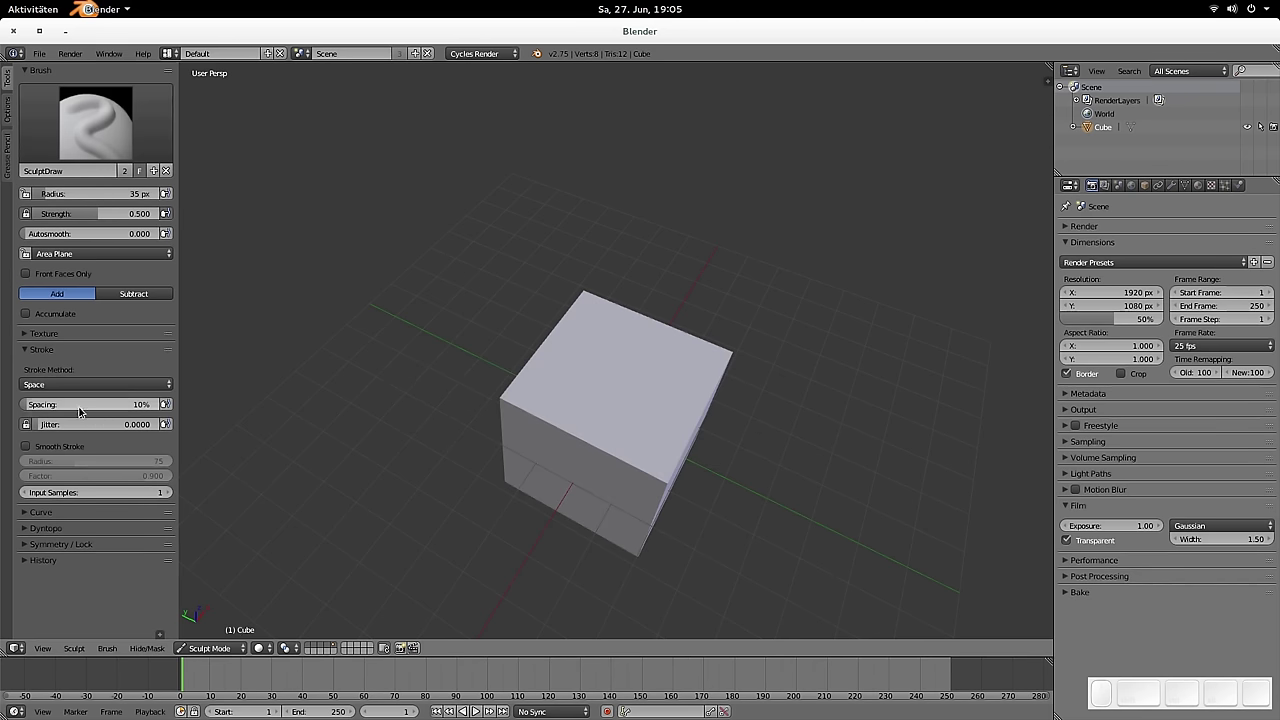
Step: Set the Dyntopo detail type to Brush Detail and the brush radius to 100 px
{"action": "left_click", "coordinate": [46, 528]}
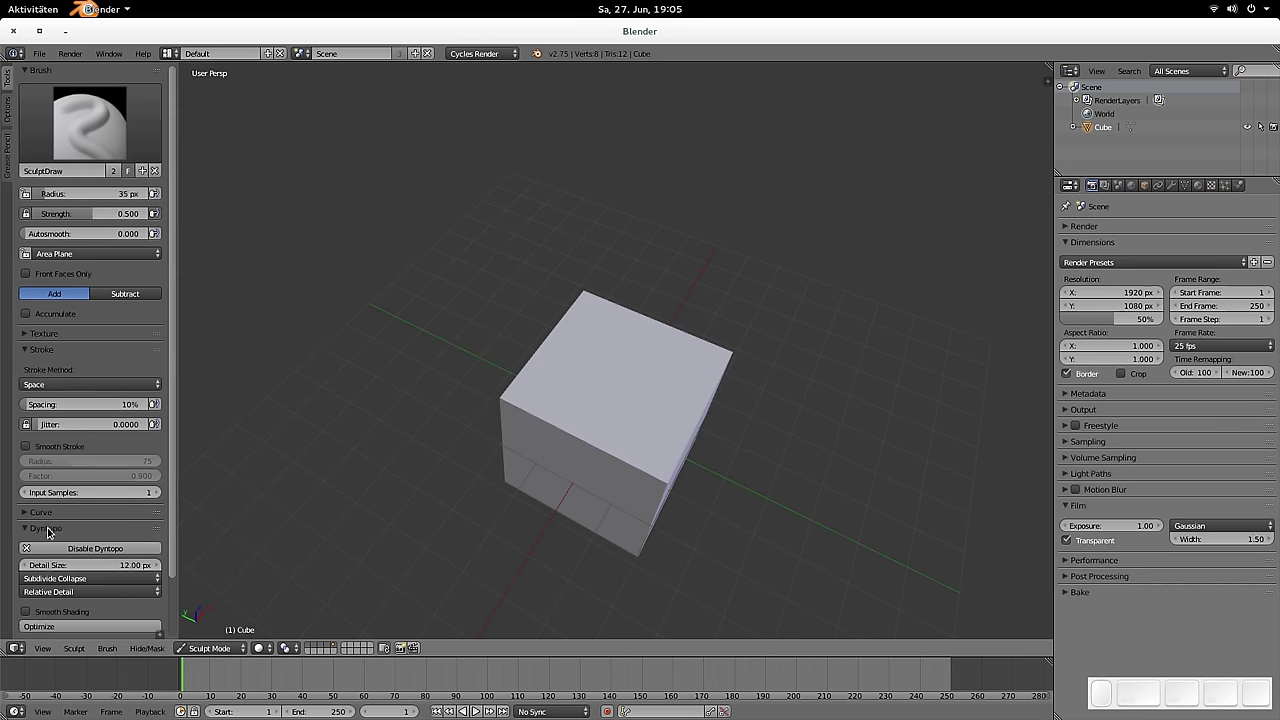
{"action": "left_click", "coordinate": [47, 530], "text": "ctrl"}
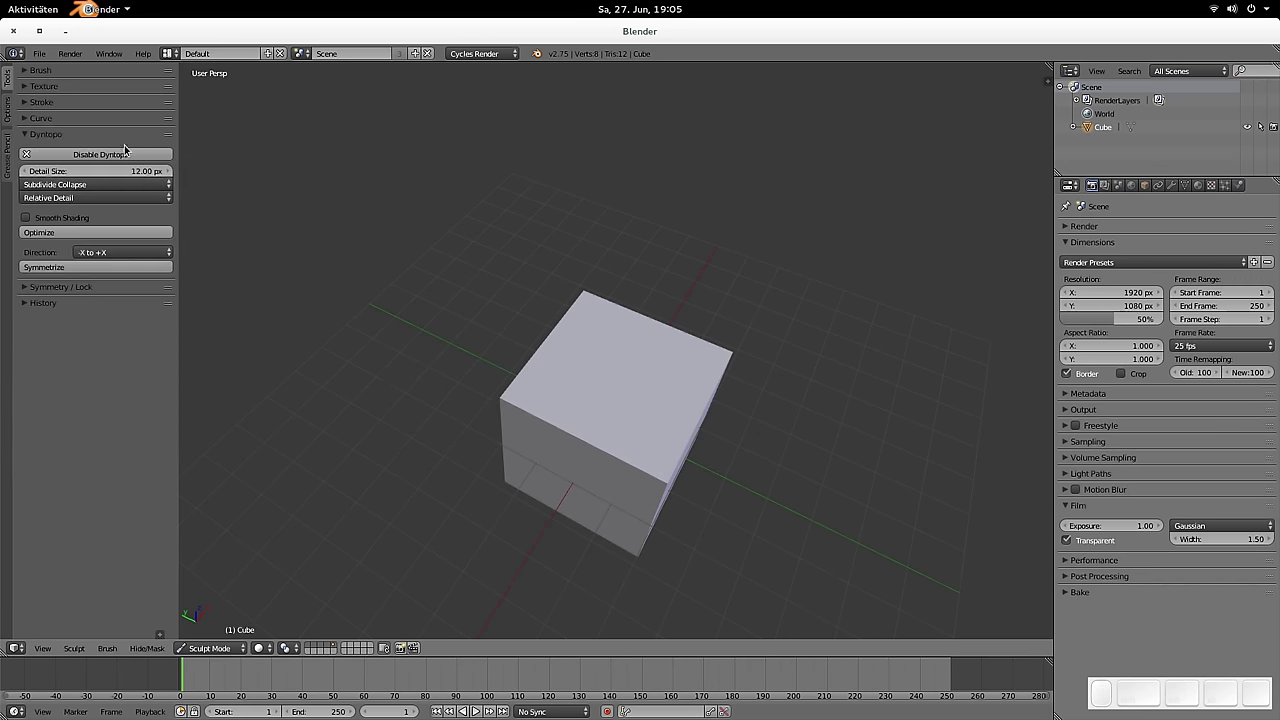
{"action": "left_click", "coordinate": [69, 198]}
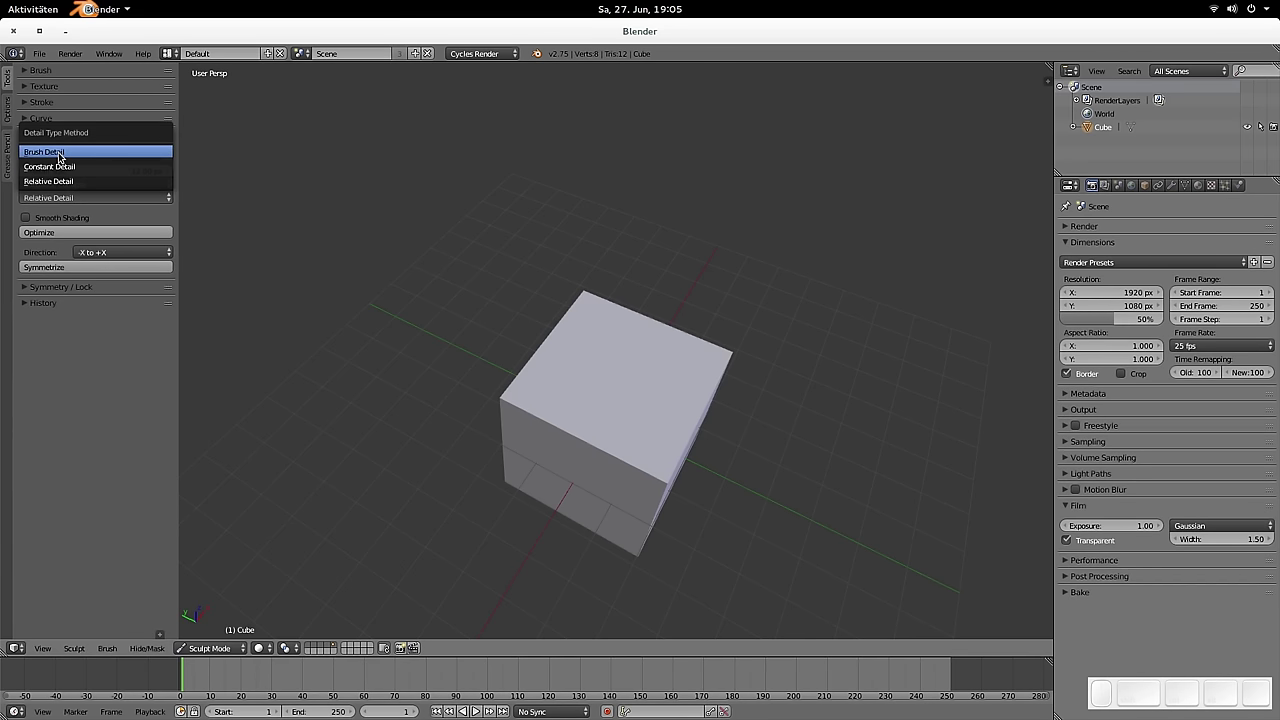
{"action": "left_click", "coordinate": [59, 155]}
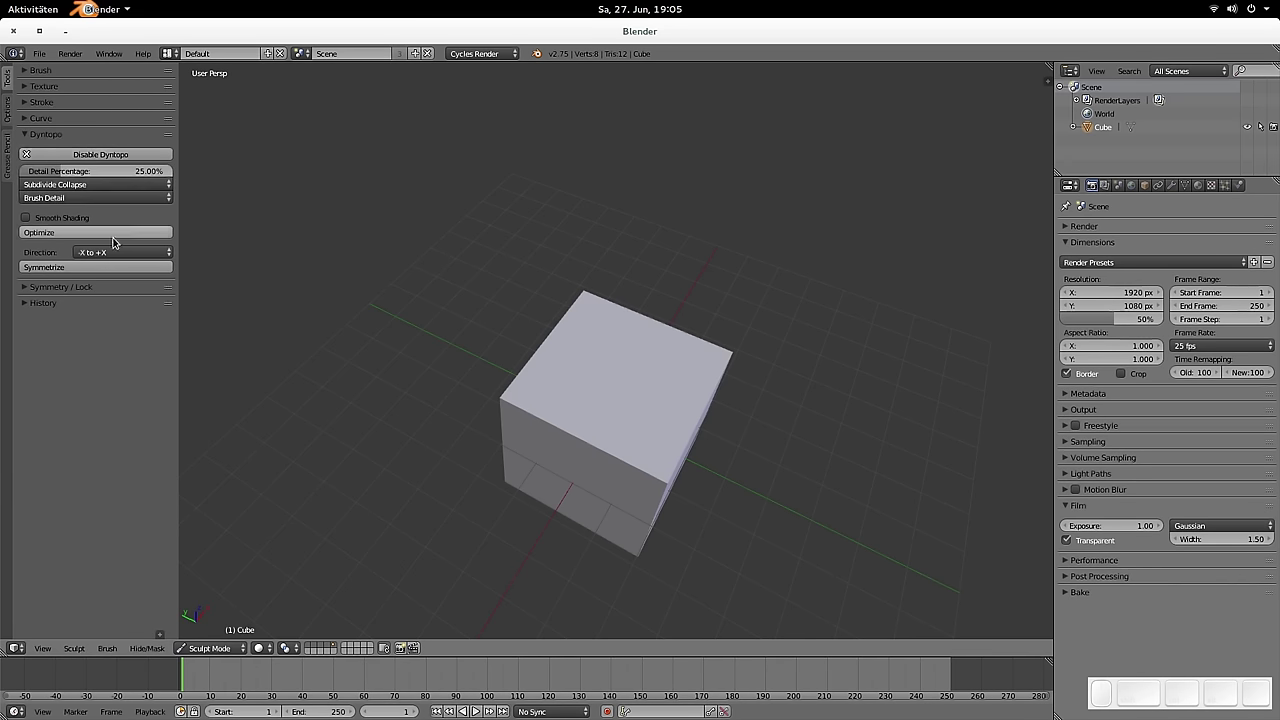
{"action": "left_click", "coordinate": [53, 72]}
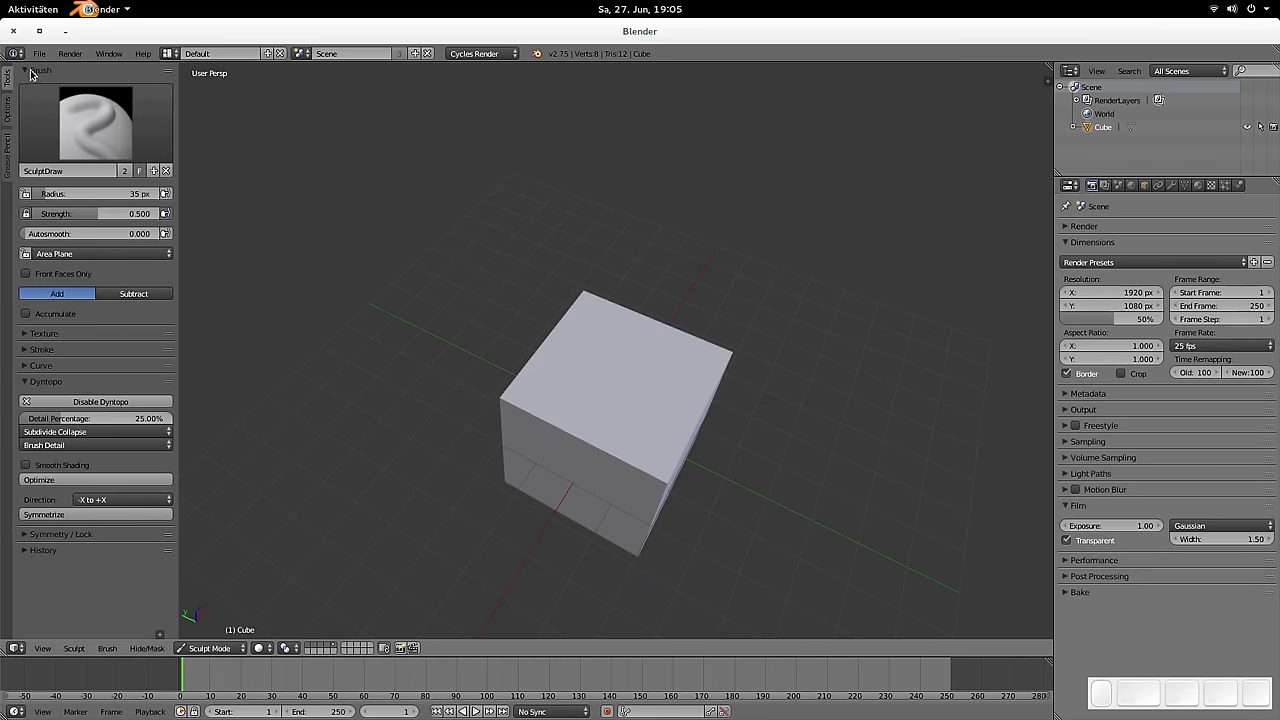
{"action": "left_click", "coordinate": [61, 193]}
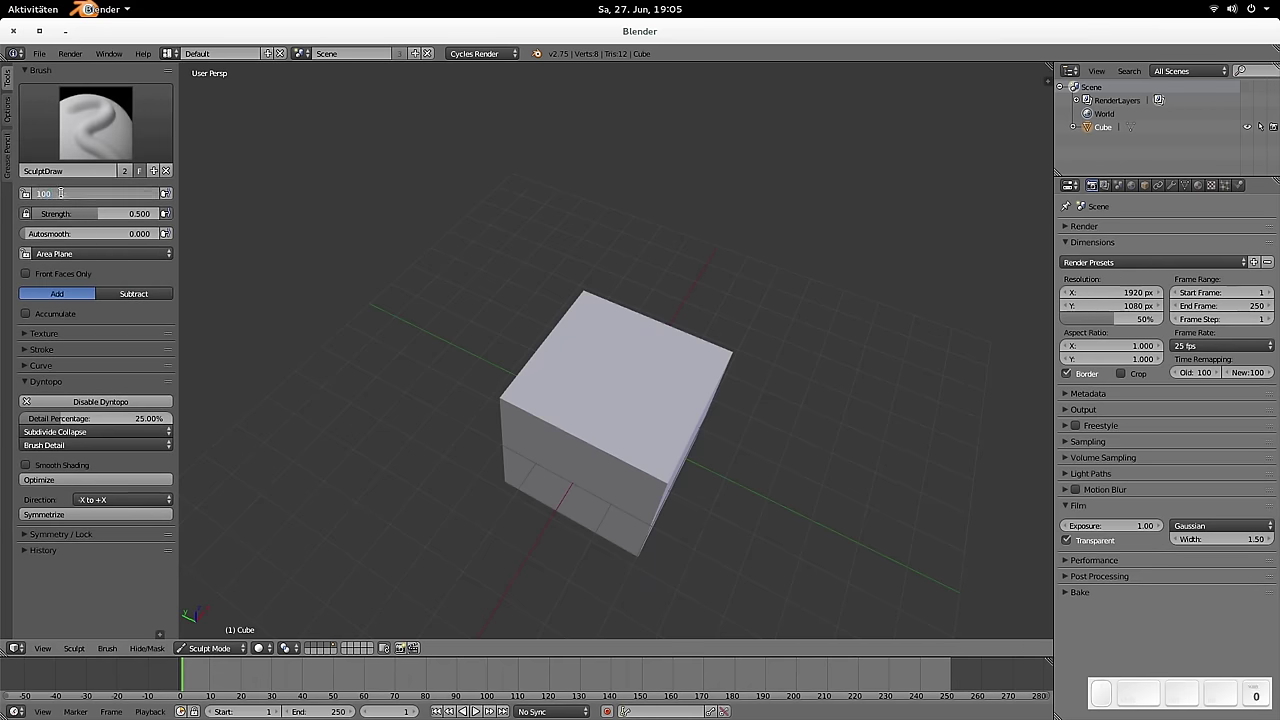
{"action": "type", "text": "100"}
{"action": "key", "text": "Return"}
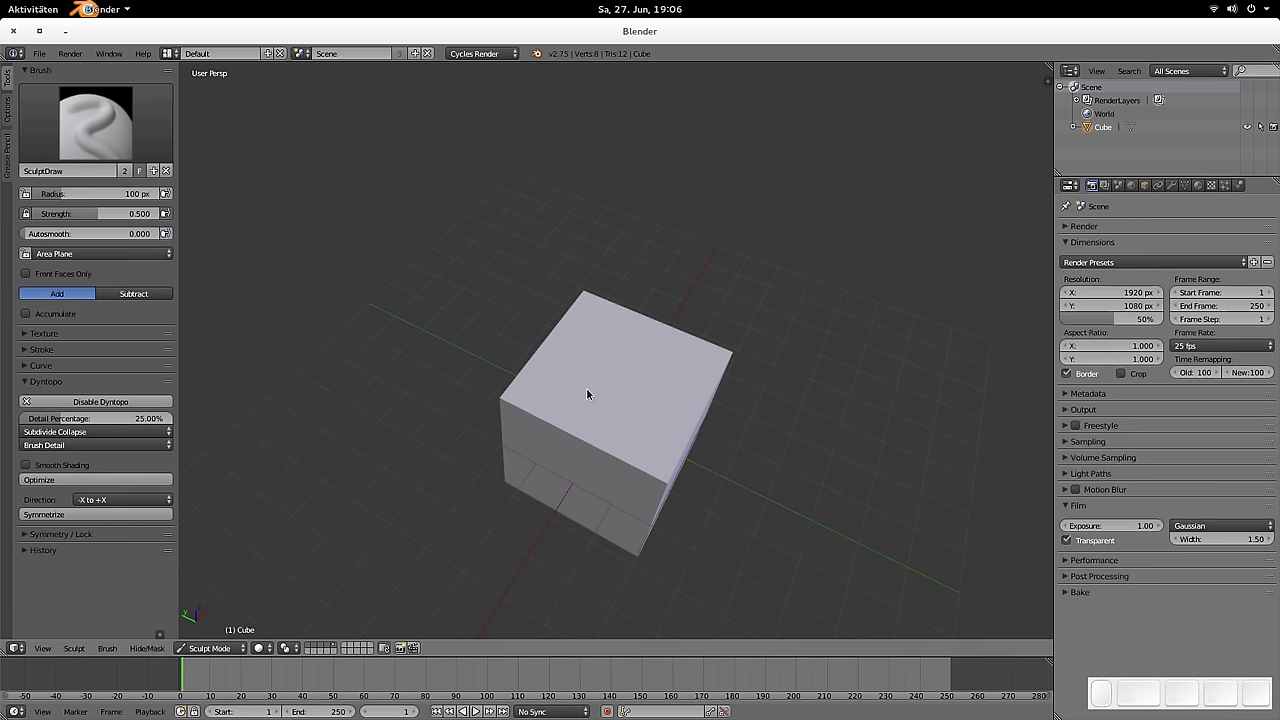
Step: Sculpt a large dome on the cube's top, shrinking the brush to 28 px to extend it
{"action": "mouse_move", "coordinate": [621, 400]}
{"action": "left_mouse_down"}
{"action": "mouse_move", "coordinate": [612, 384]}
{"action": "mouse_move", "coordinate": [643, 389]}
{"action": "left_mouse_up"}
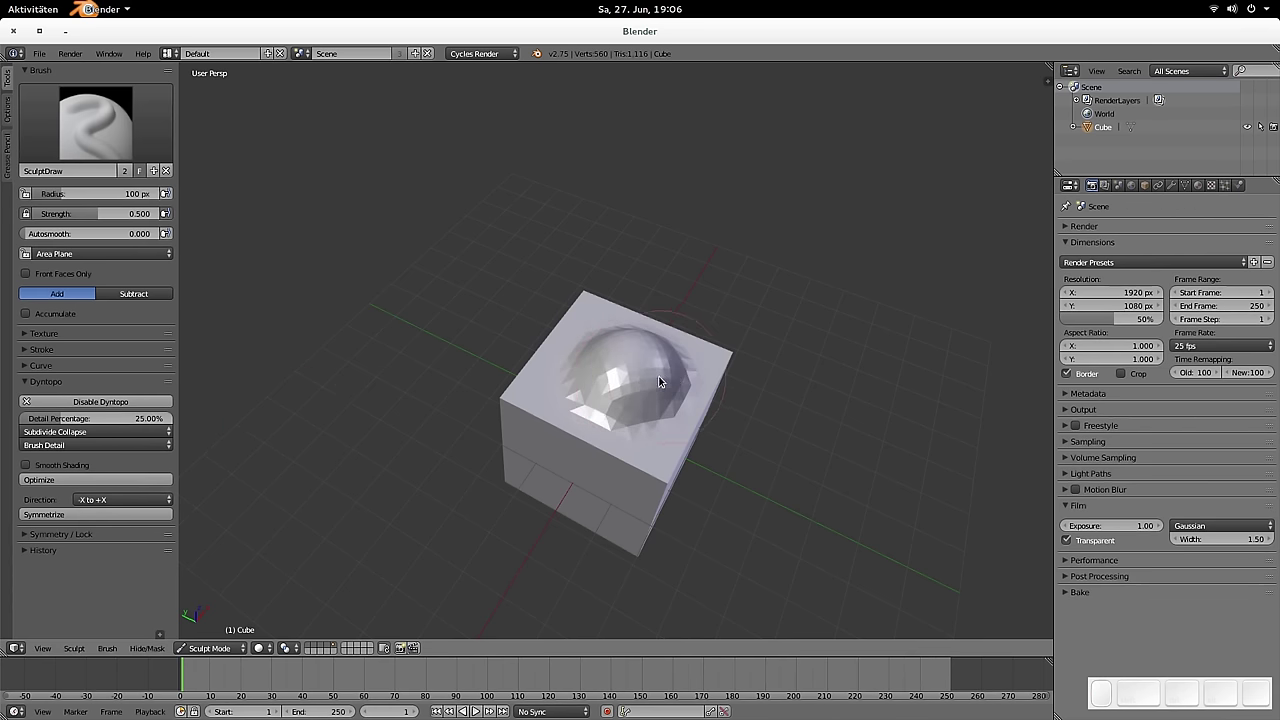
{"action": "key", "text": "f"}
{"action": "left_click", "coordinate": [614, 376]}
{"action": "mouse_move", "coordinate": [614, 360]}
{"action": "left_mouse_down"}
{"action": "mouse_move", "coordinate": [612, 385]}
{"action": "mouse_move", "coordinate": [580, 400]}
{"action": "mouse_move", "coordinate": [598, 418]}
{"action": "mouse_move", "coordinate": [678, 368]}
{"action": "mouse_move", "coordinate": [700, 374]}
{"action": "left_mouse_up"}
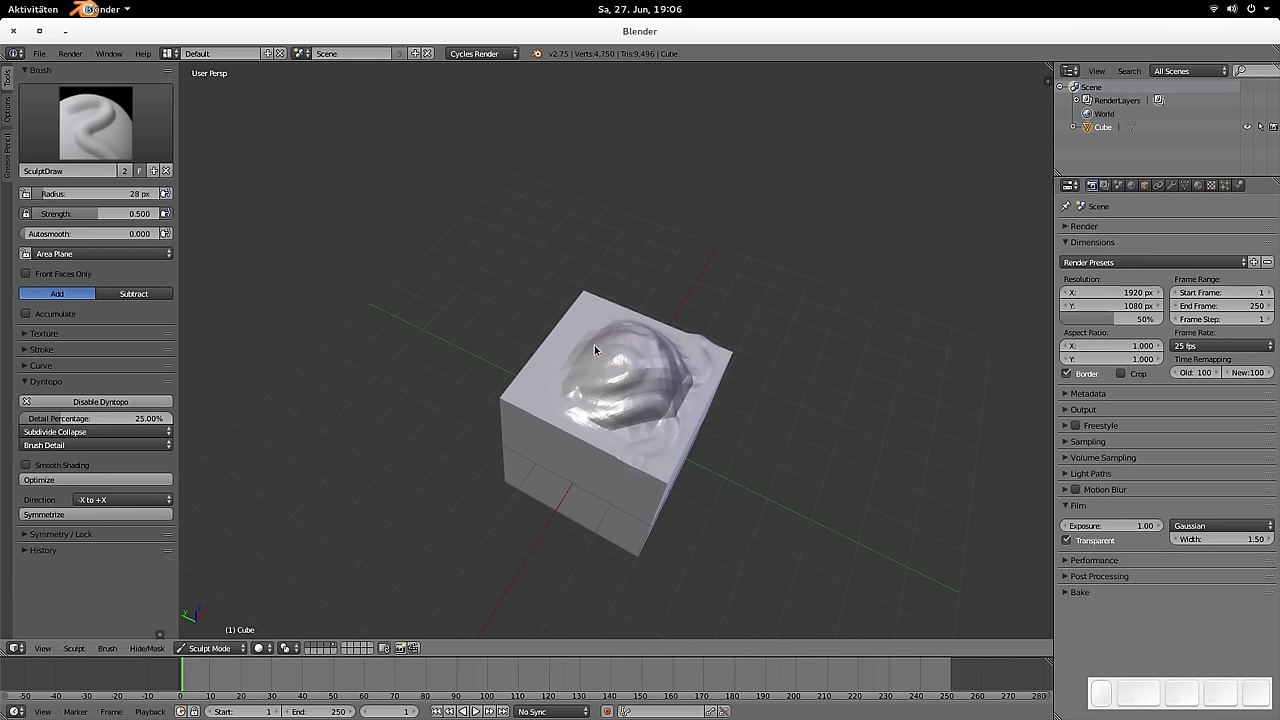
{"action": "mouse_move", "coordinate": [594, 345]}
{"action": "left_mouse_down"}
{"action": "mouse_move", "coordinate": [572, 352]}
{"action": "mouse_move", "coordinate": [558, 381]}
{"action": "left_mouse_up"}
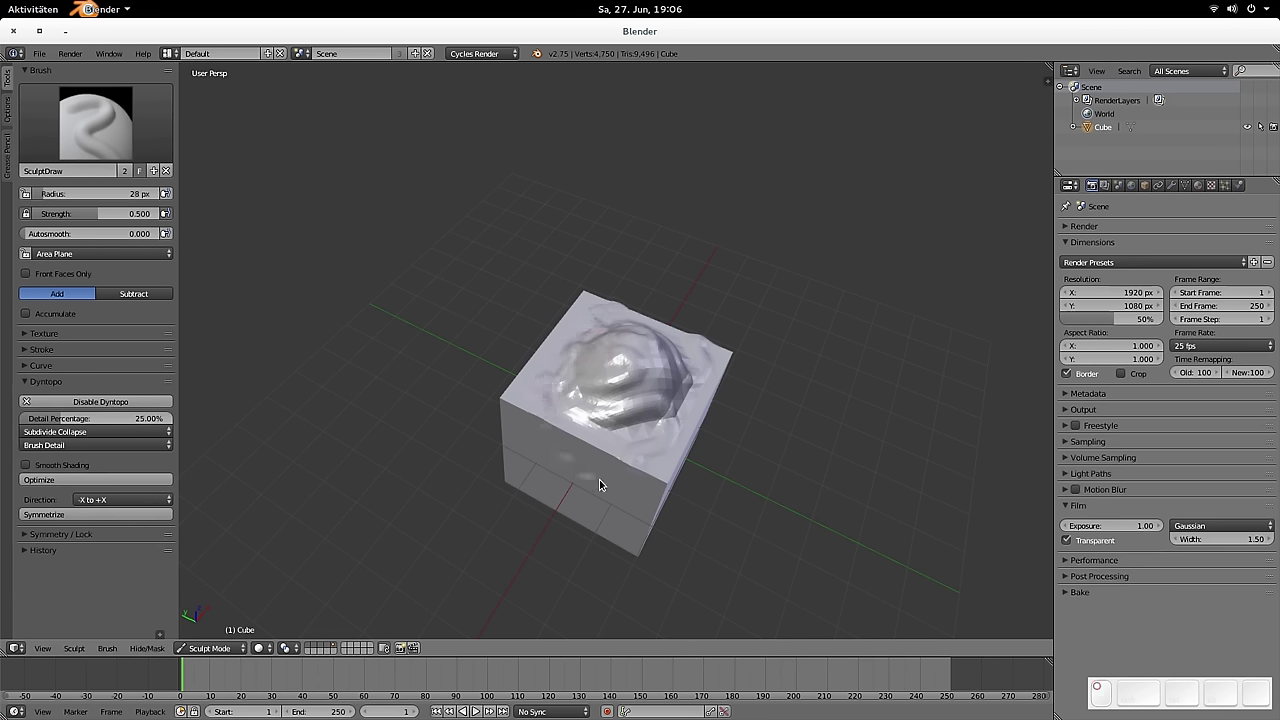
{"action": "left_click_drag", "start_coordinate": [599, 479], "coordinate": [616, 425]}
Step: With a 13 px brush, sculpt a thin winding ridge across the front face
{"action": "mouse_move", "coordinate": [634, 460]}
{"action": "middle_mouse_down"}
{"action": "mouse_move", "coordinate": [655, 362]}
{"action": "mouse_move", "coordinate": [639, 367]}
{"action": "mouse_move", "coordinate": [646, 407]}
{"action": "middle_mouse_up"}
{"action": "key", "text": "f"}
{"action": "left_click", "coordinate": [638, 460]}
{"action": "left_click_drag", "start_coordinate": [623, 442], "coordinate": [664, 463]}
{"action": "mouse_move", "coordinate": [623, 530]}
{"action": "left_mouse_down"}
{"action": "mouse_move", "coordinate": [519, 470]}
{"action": "mouse_move", "coordinate": [544, 434]}
{"action": "mouse_move", "coordinate": [525, 407]}
{"action": "mouse_move", "coordinate": [641, 467]}
{"action": "left_mouse_up"}
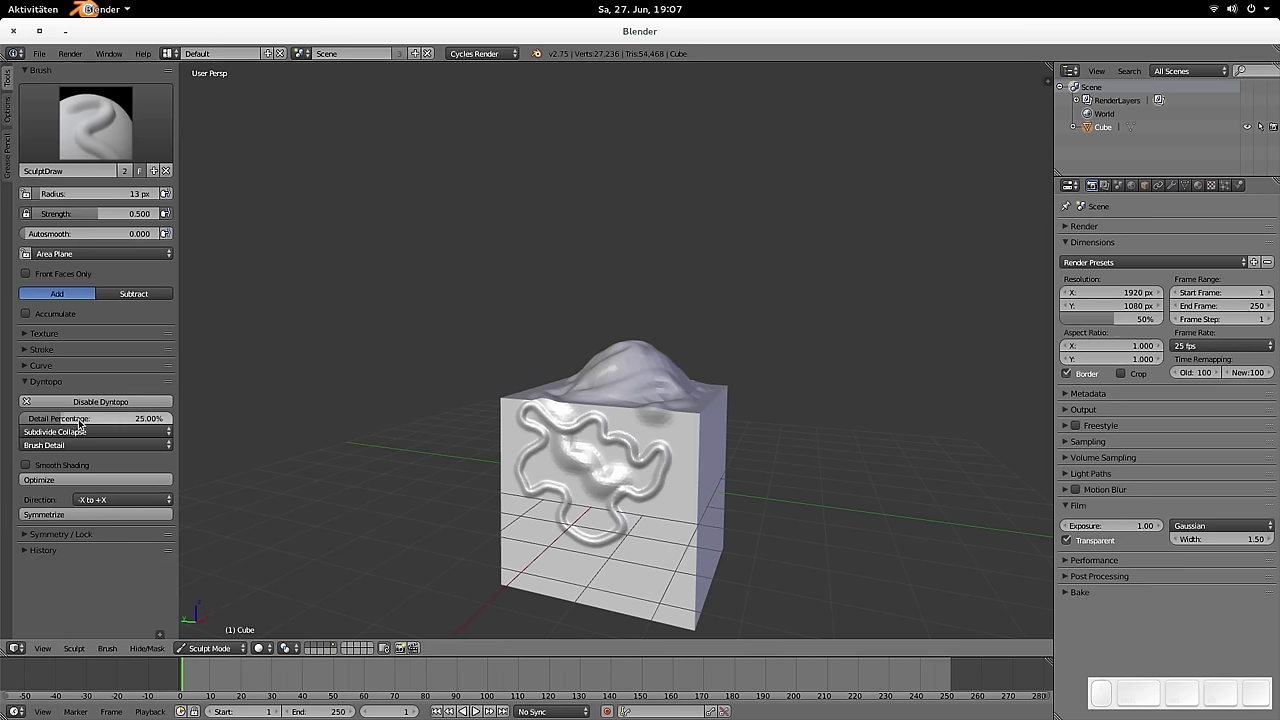